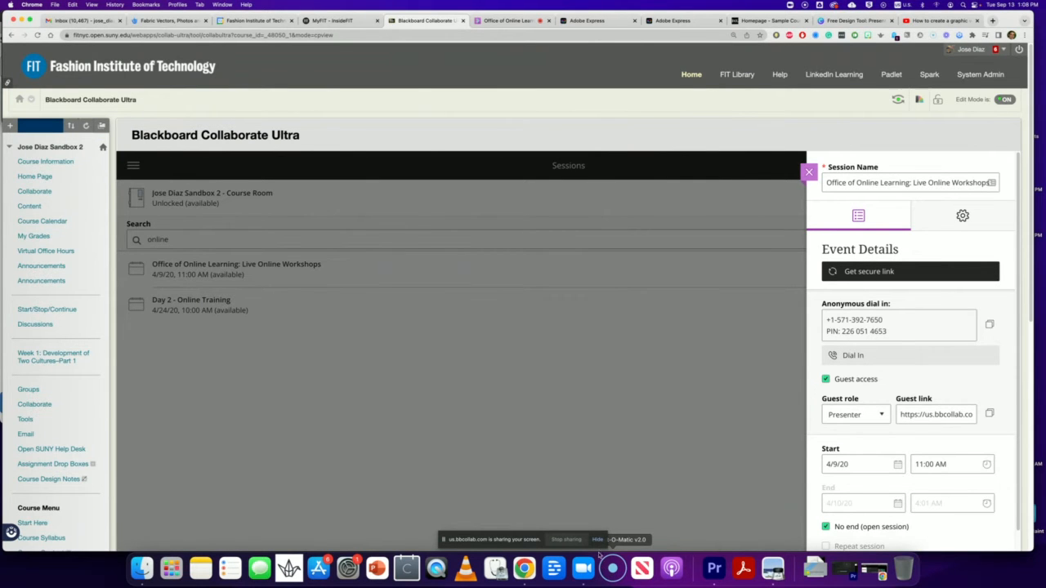
Hide the screen-sharing notice and view the two open Adobe Express infographic projects.
left_click(597, 540)
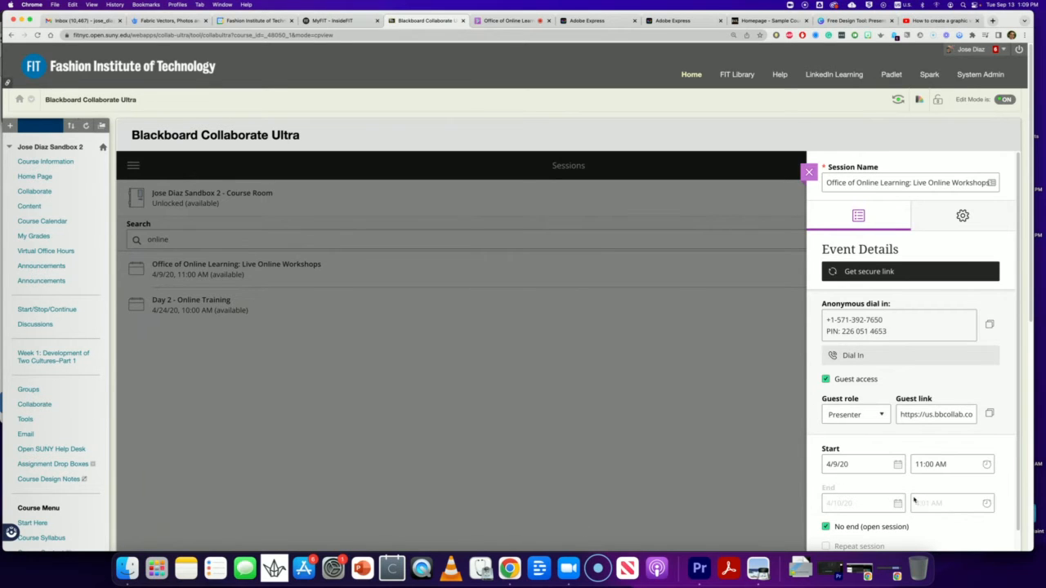
left_click(597, 24)
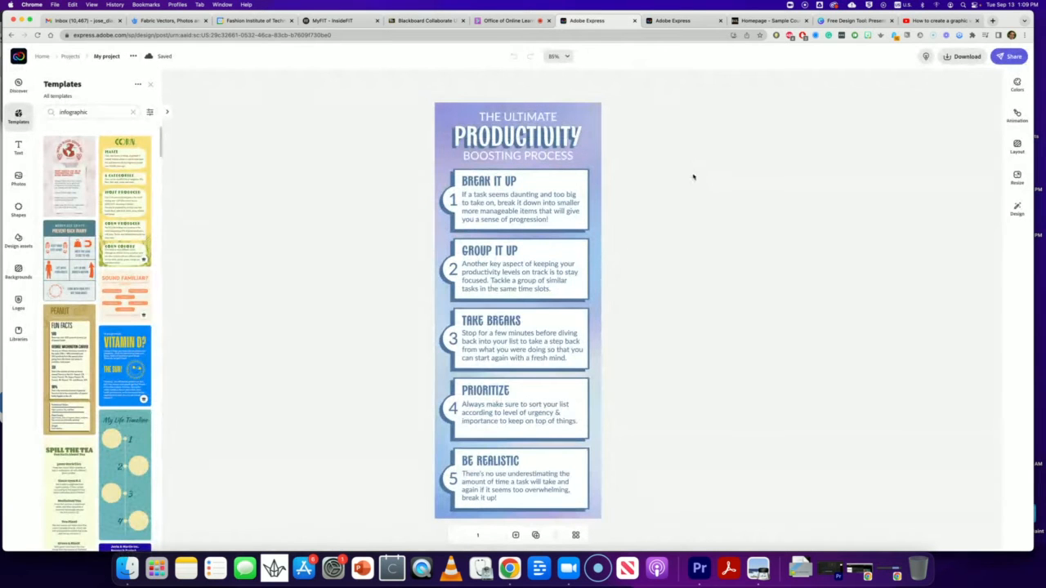
left_click(678, 22)
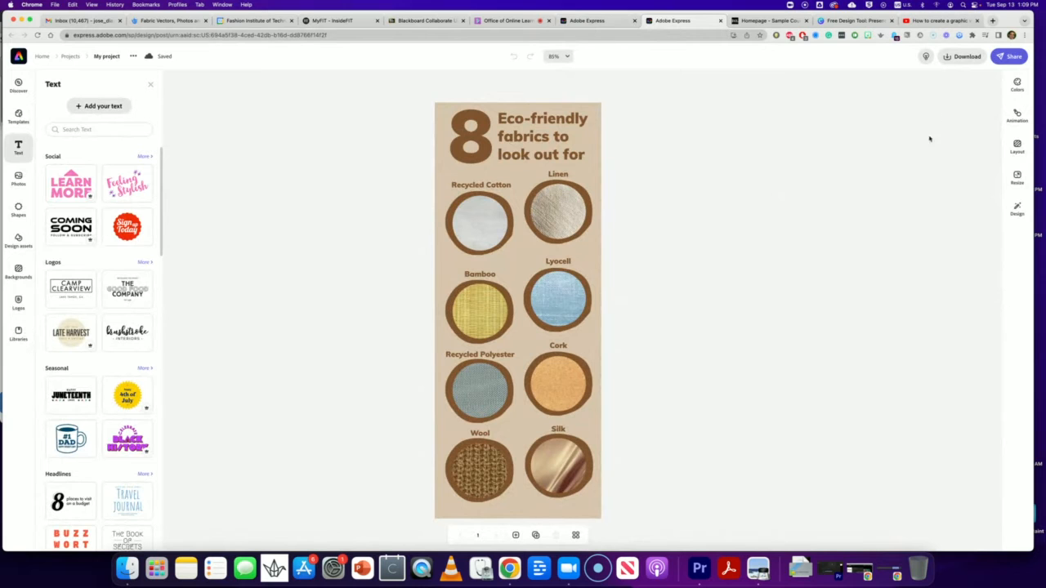
left_click(612, 19)
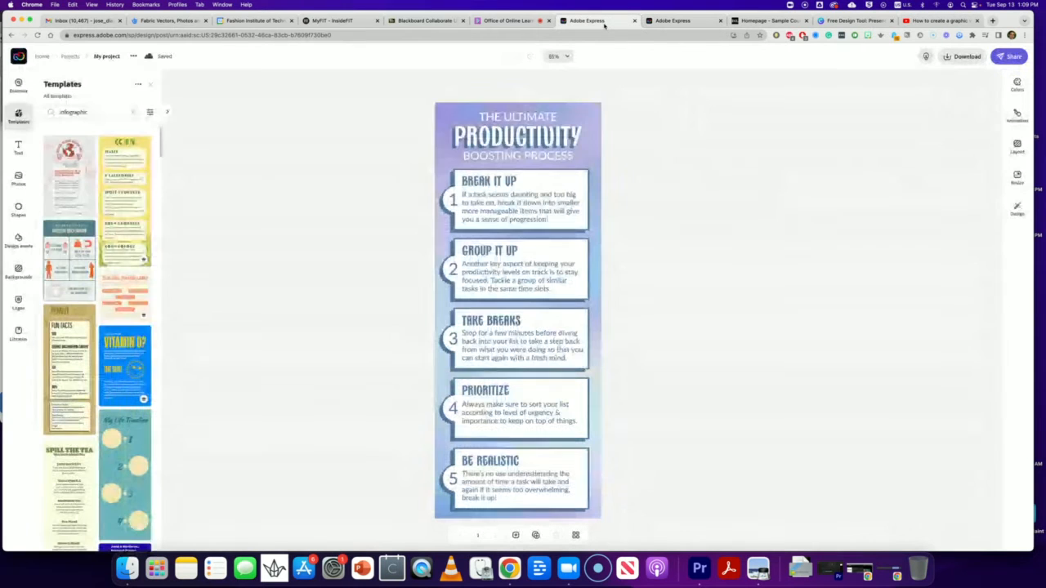
Sign out of Adobe Express from its home page and close both of its browser tabs.
left_click(17, 61)
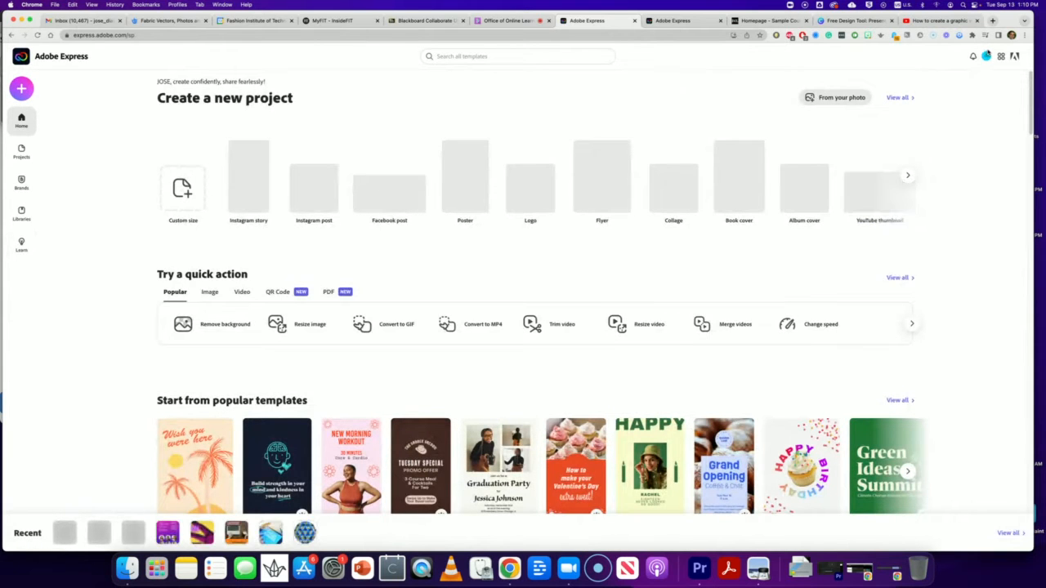
left_click(986, 56)
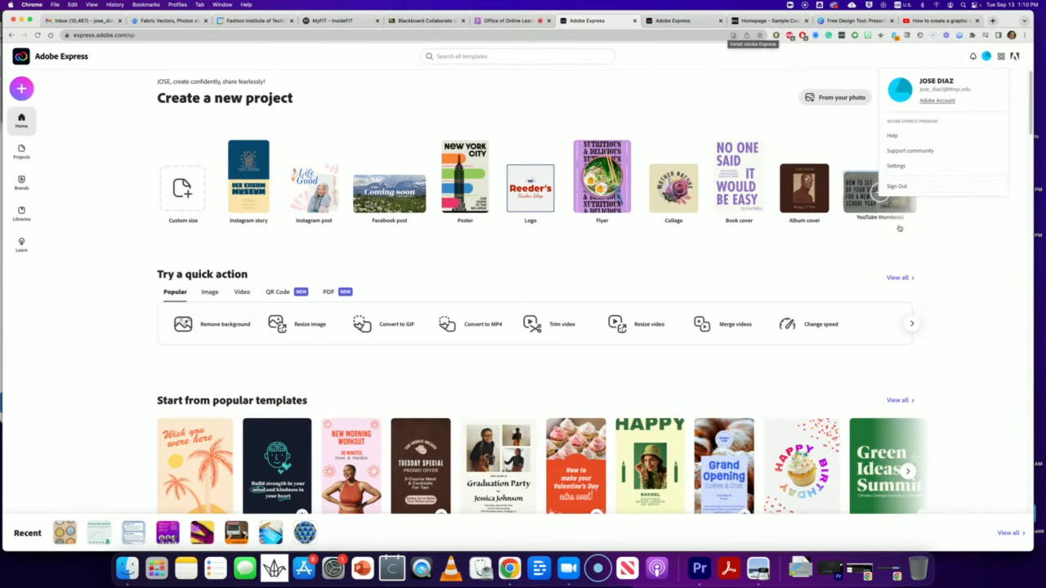
left_click(905, 187)
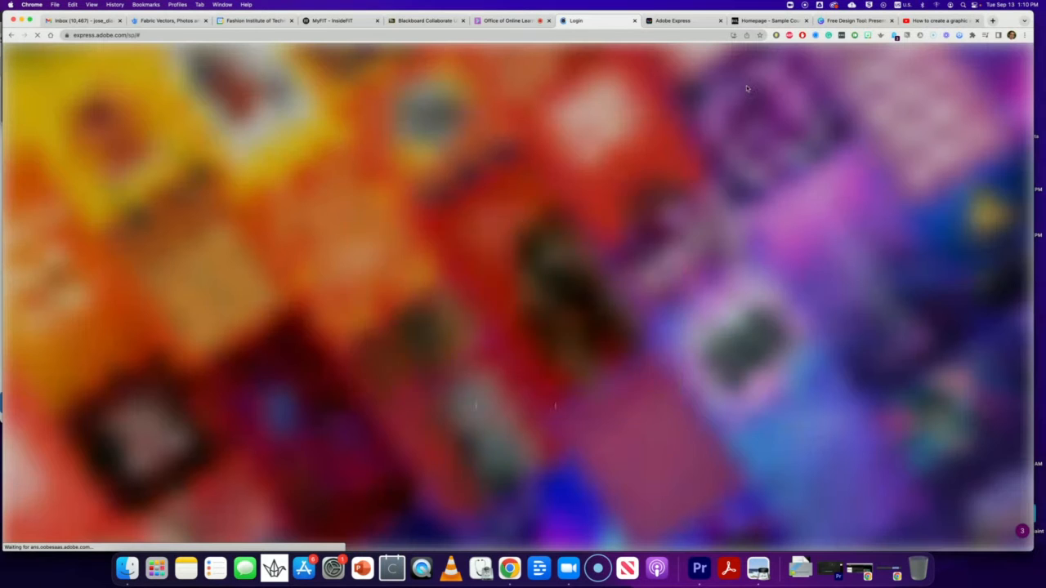
left_click(634, 21)
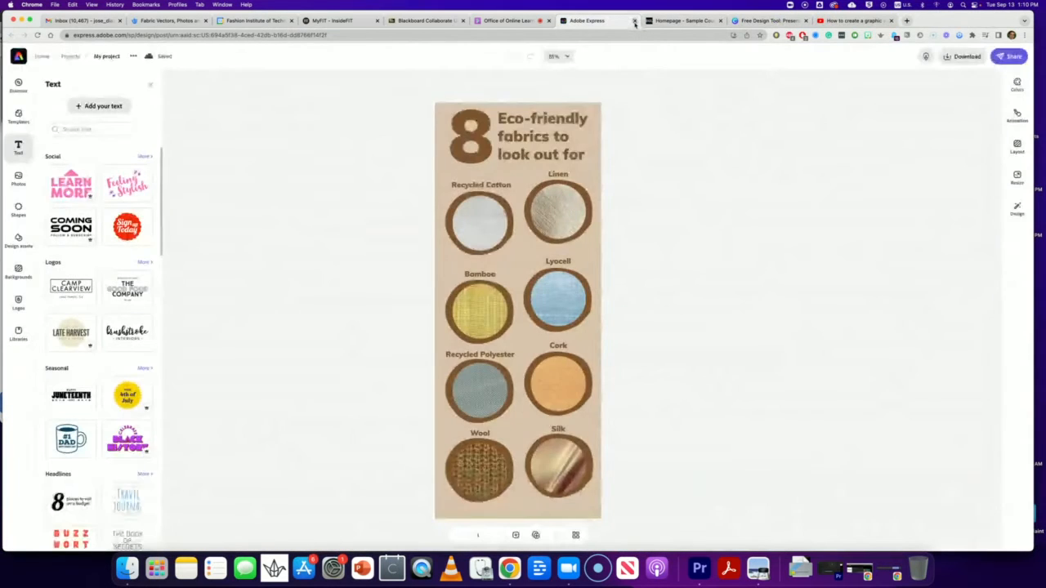
left_click(634, 21)
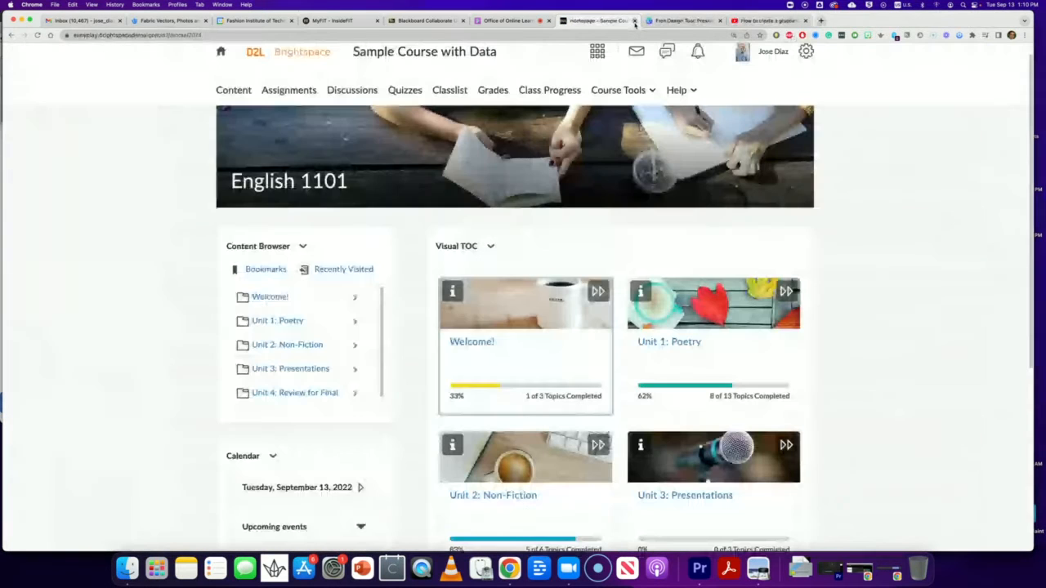
Open express.adobe.com in a new browser tab.
left_click(821, 20)
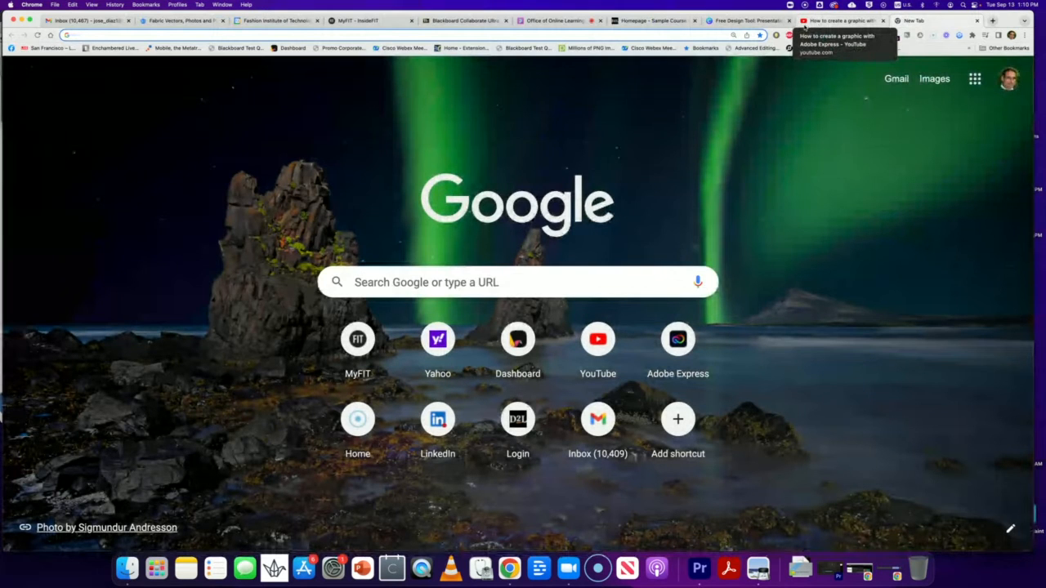
left_click(151, 36)
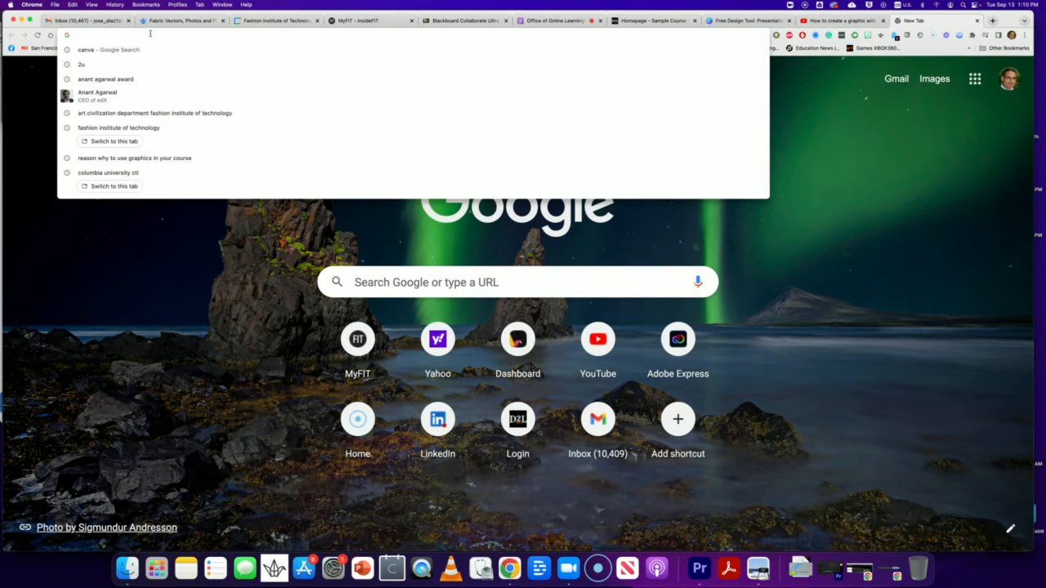
type("ex")
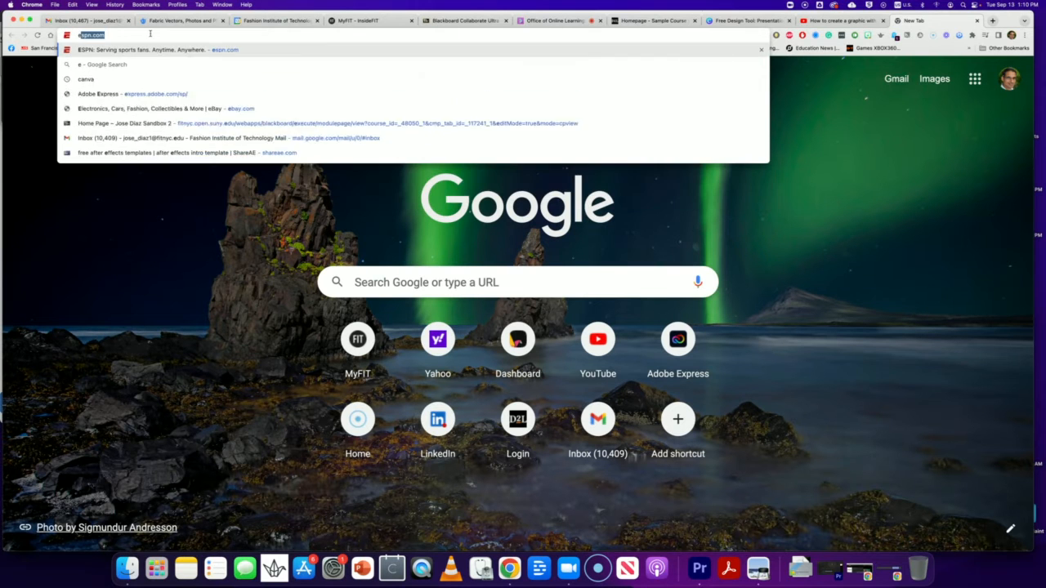
type("press.adobe")
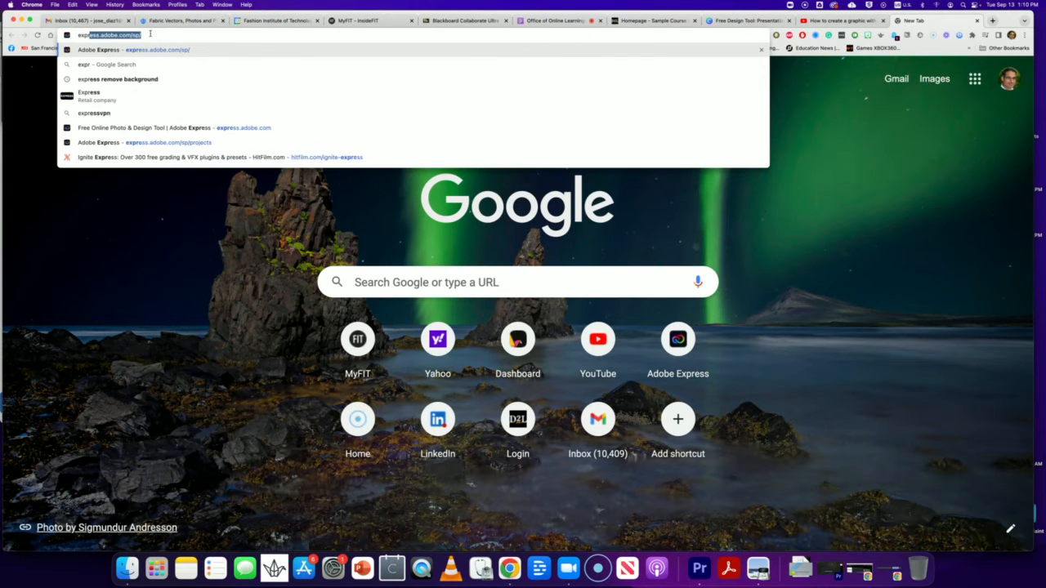
type(".com/")
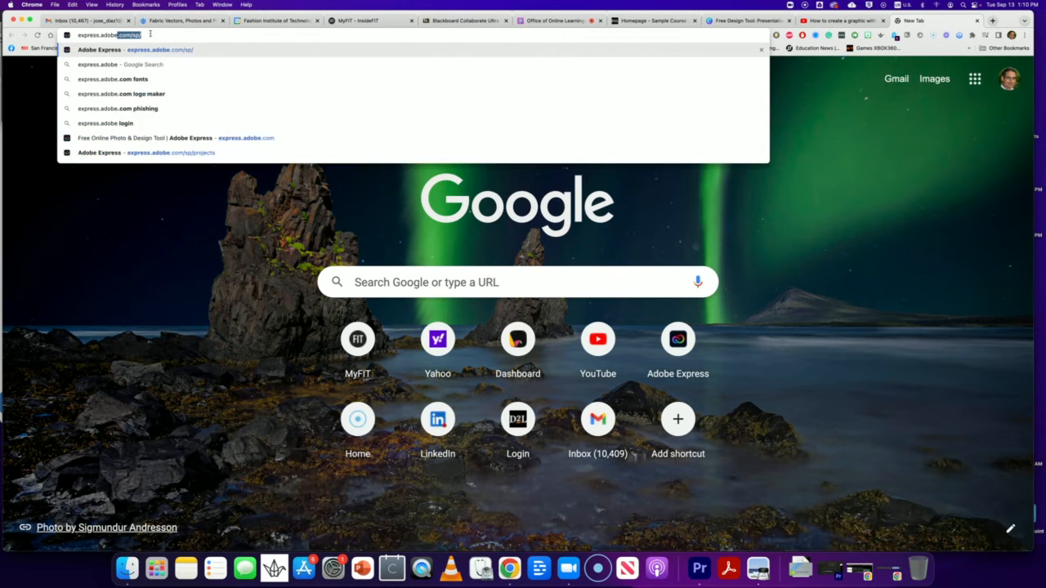
key("BackSpace")
key("BackSpace")
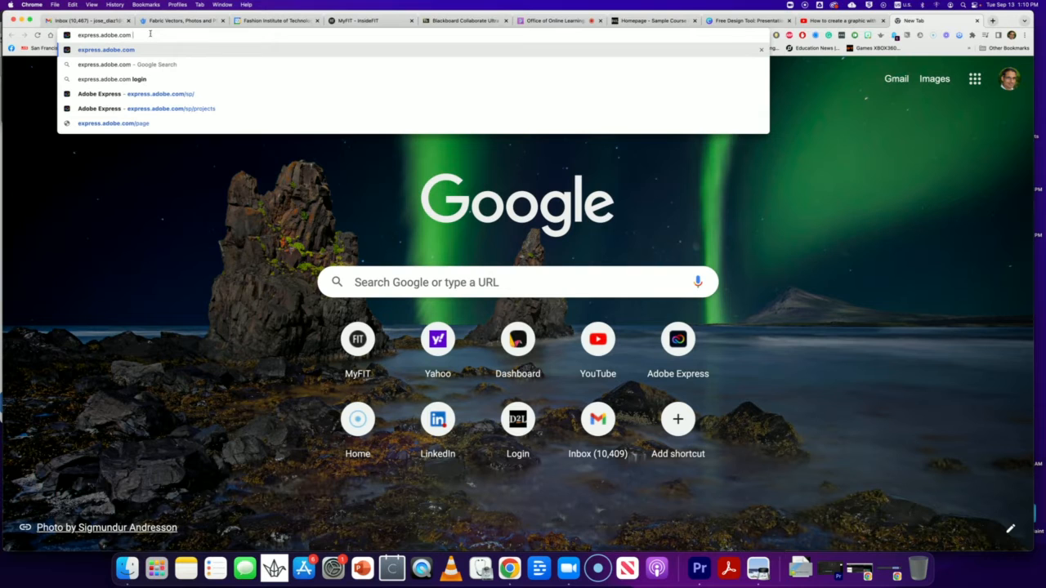
key("Return")
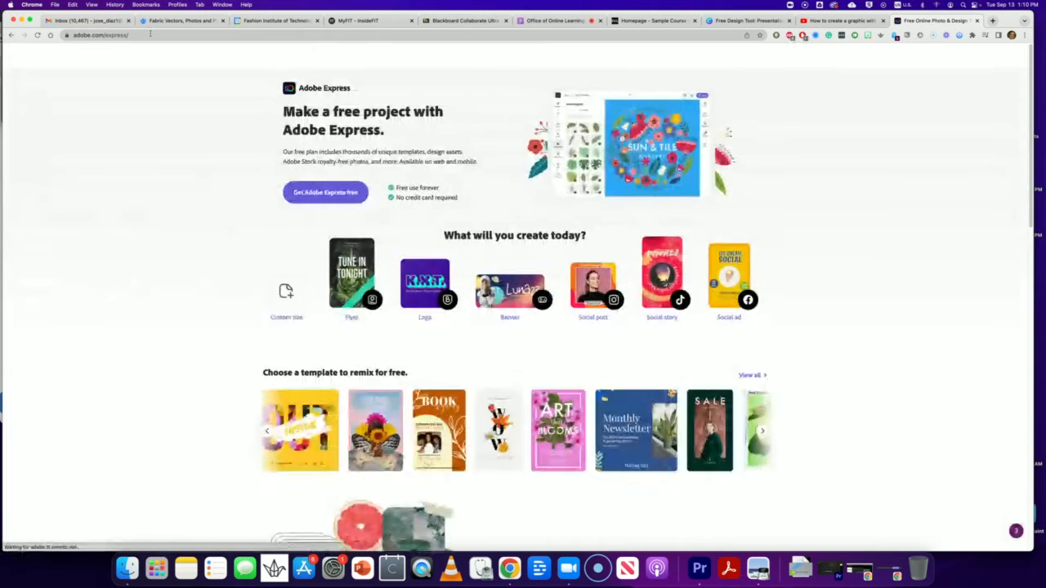
Examine the Adobe Express landing page, including its new-project types and its photo, video and file editing tools.
key("super+equal")
key("super+equal")
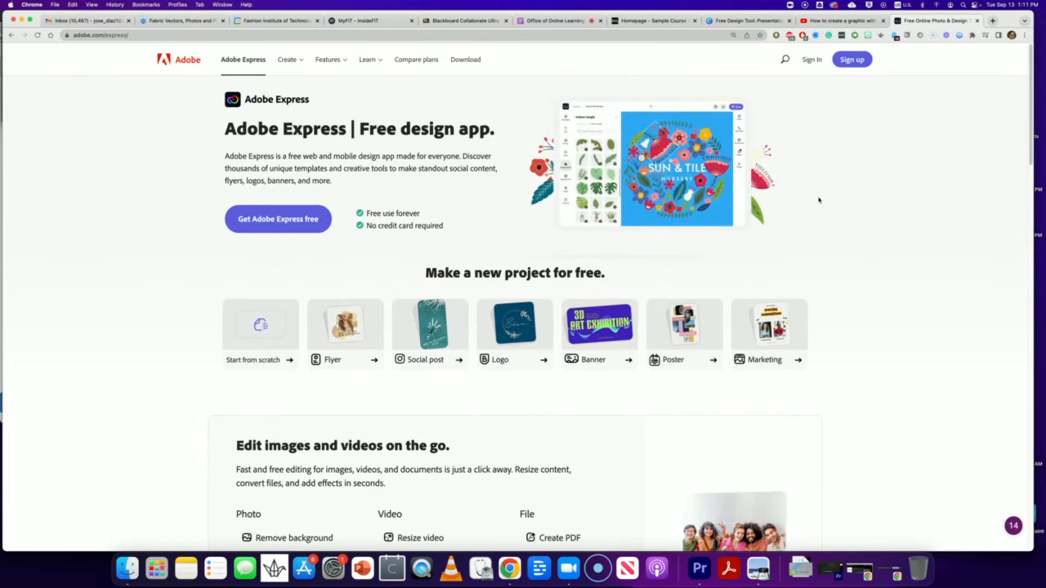
key("super+equal")
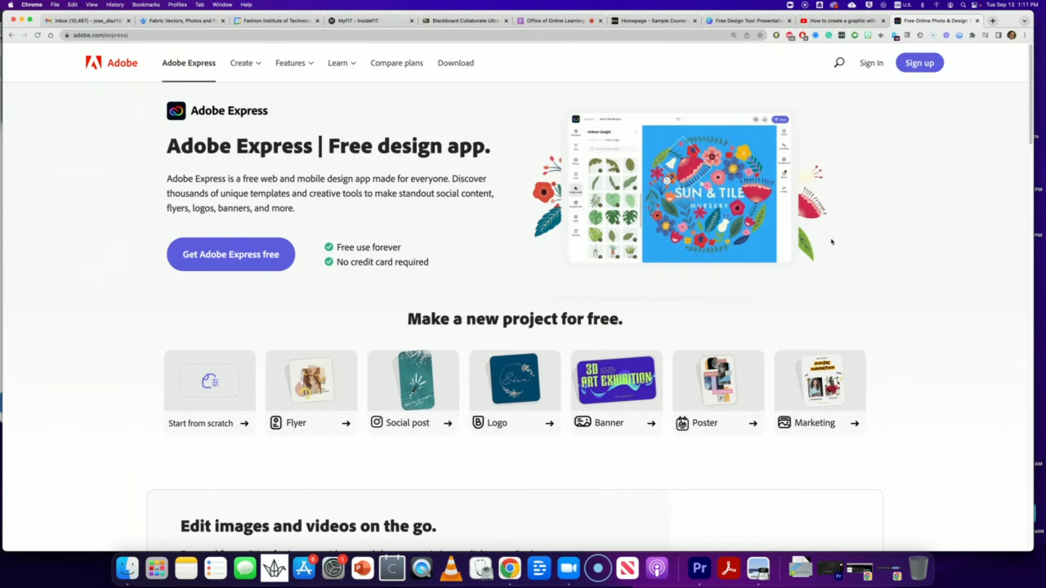
scroll(251, 238, "down", 10)
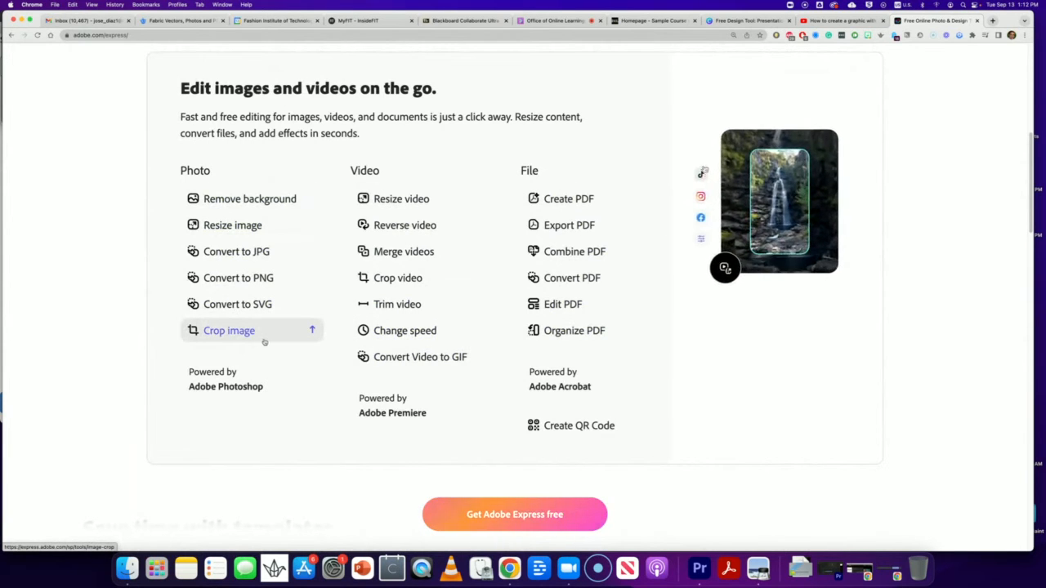
scroll(264, 342, "up", 1)
scroll(270, 342, "up", 1)
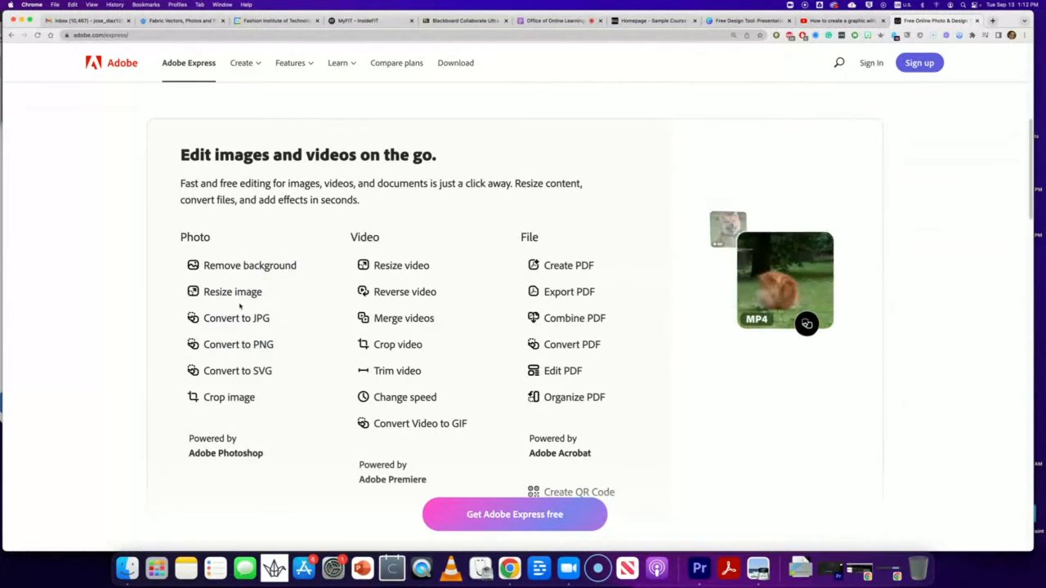
scroll(243, 306, "up", 5)
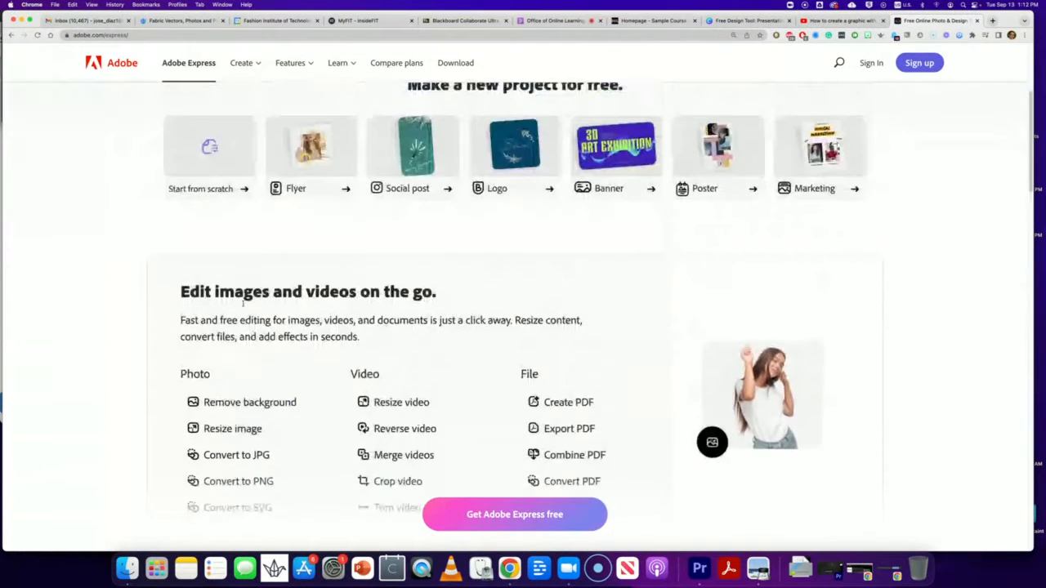
left_click(245, 311)
scroll(247, 309, "up", 2)
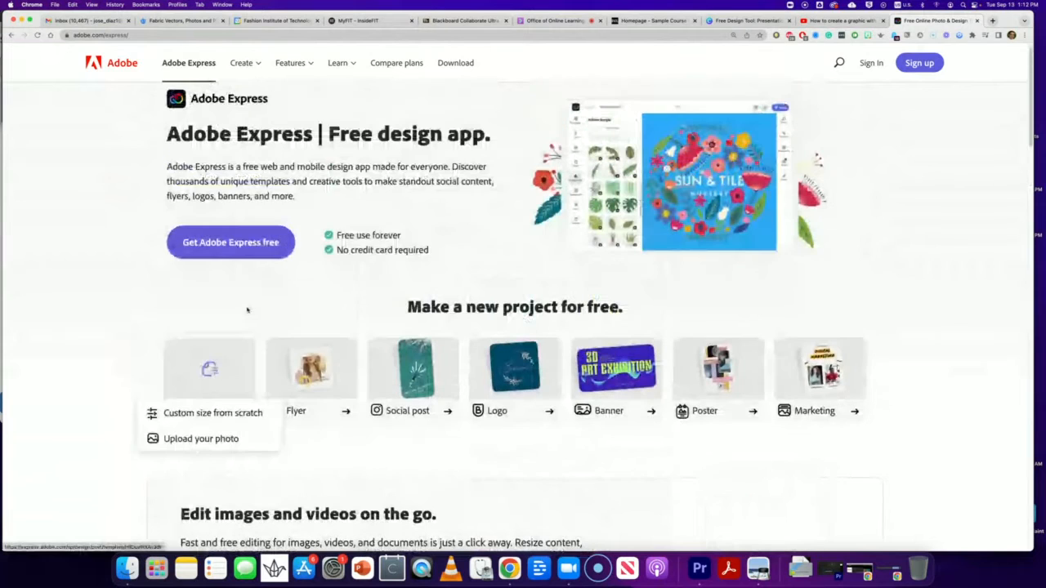
scroll(246, 310, "up", 1)
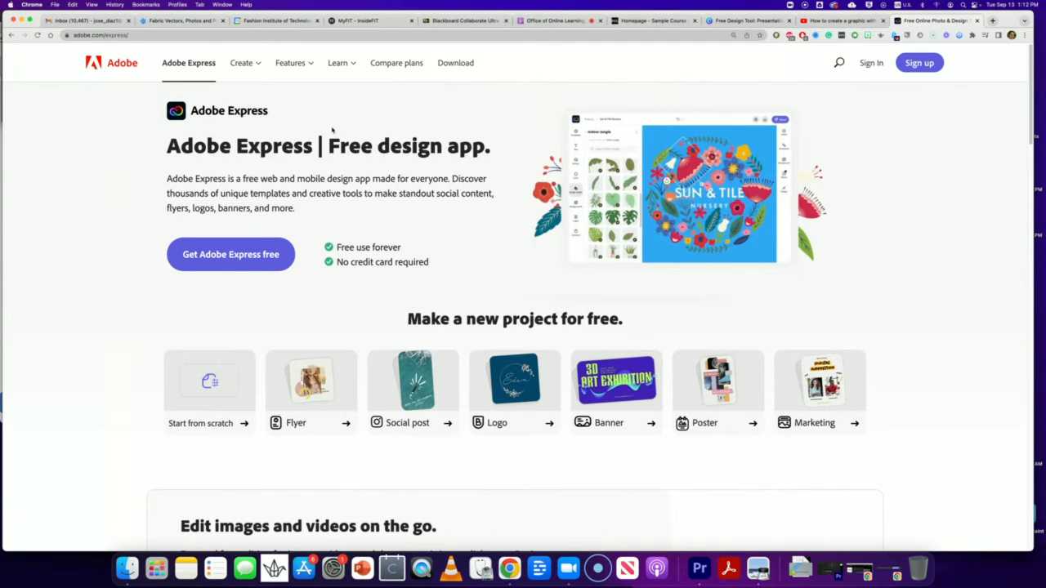
Begin signing in with a school account, continue with the filled-in email address and choose Company or School Account.
left_click(865, 65)
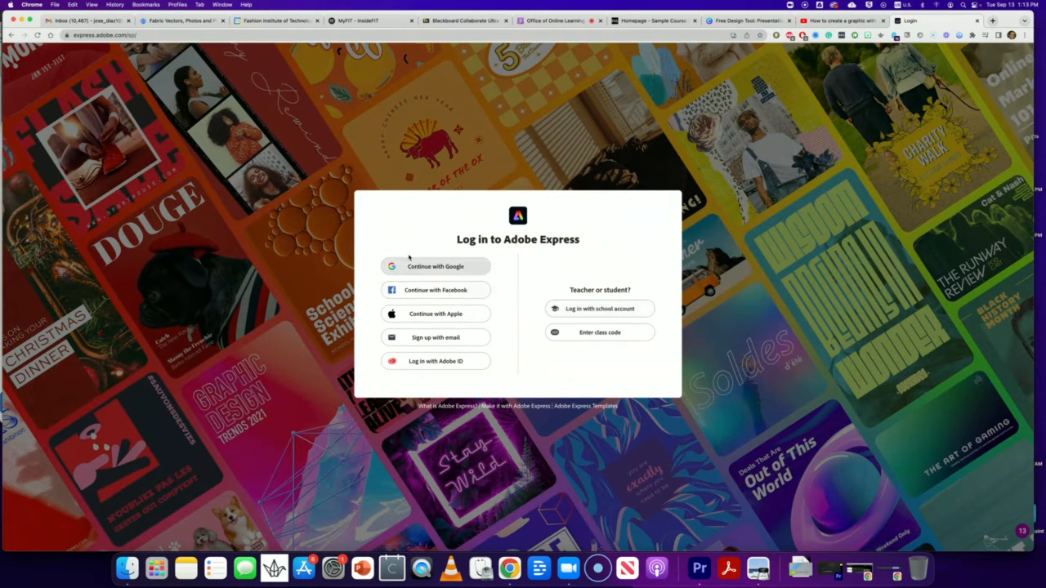
left_click(611, 312)
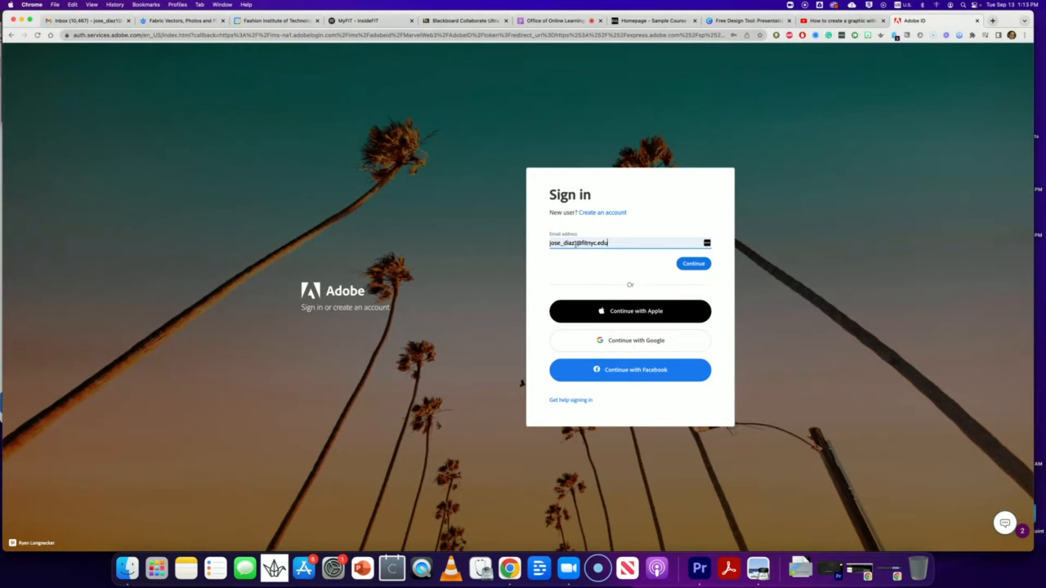
left_click(694, 264)
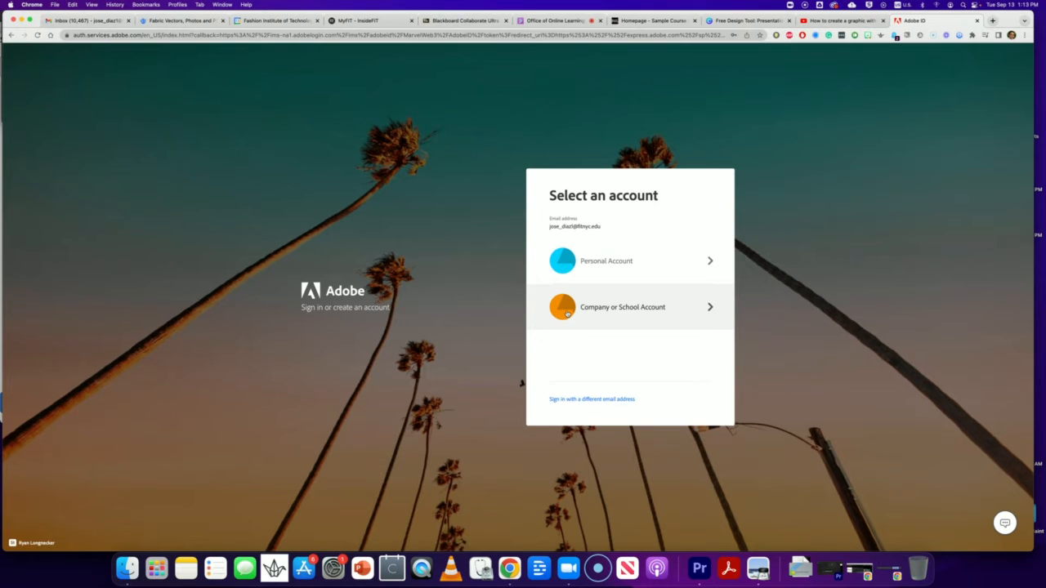
left_click(634, 315)
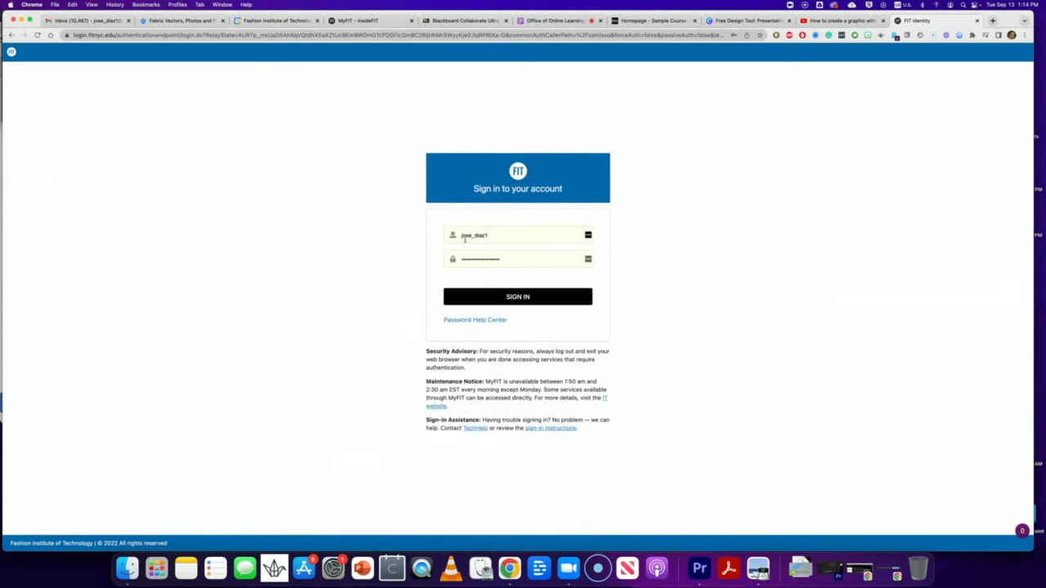
Sign in to the FIT account with the prefilled username and password.
left_click(502, 236)
left_click(497, 261)
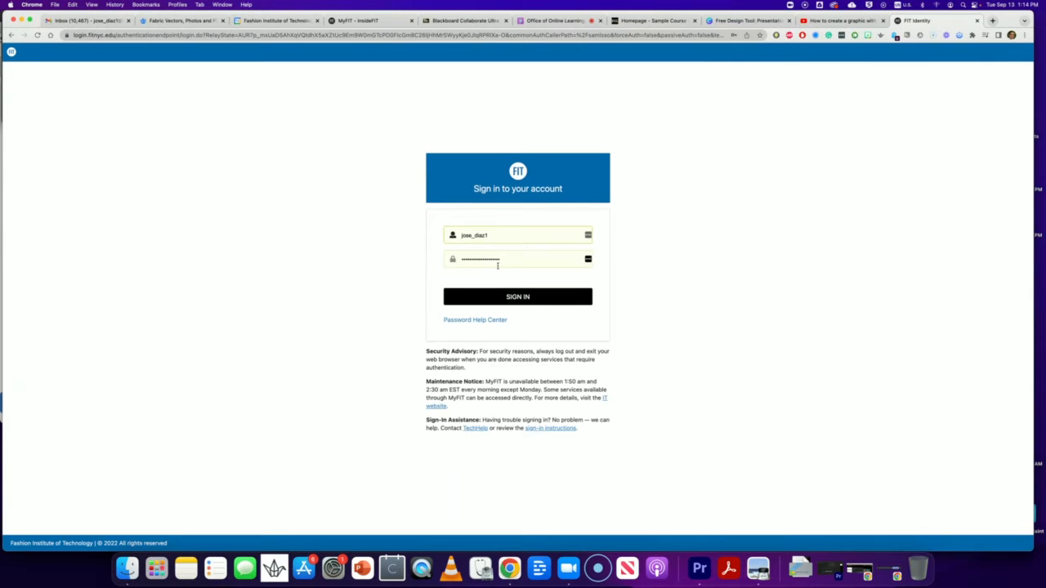
left_click(531, 297)
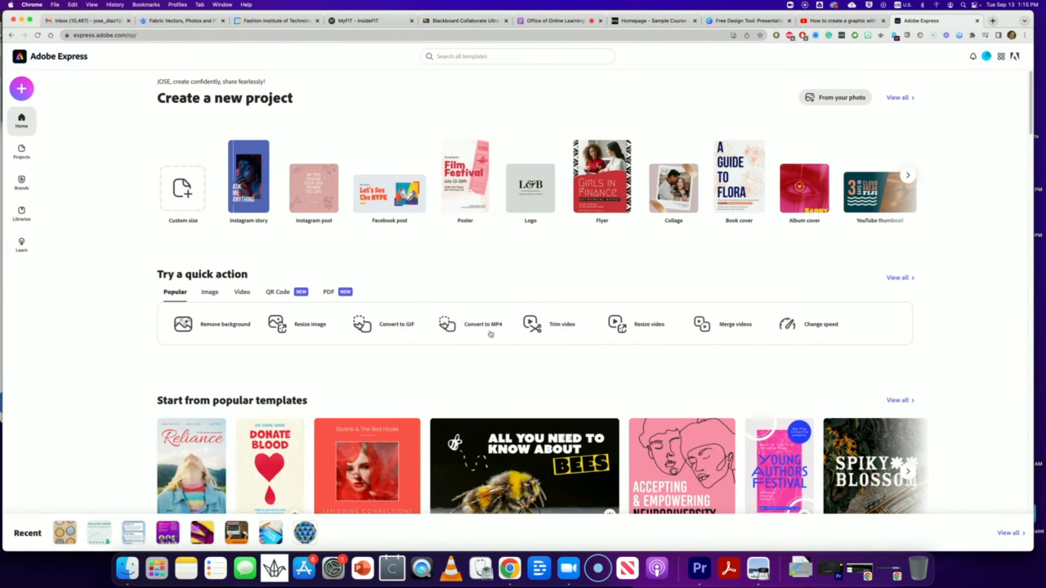
Look through the quick actions and template categories on the Adobe Express home page.
scroll(419, 342, "down", 3)
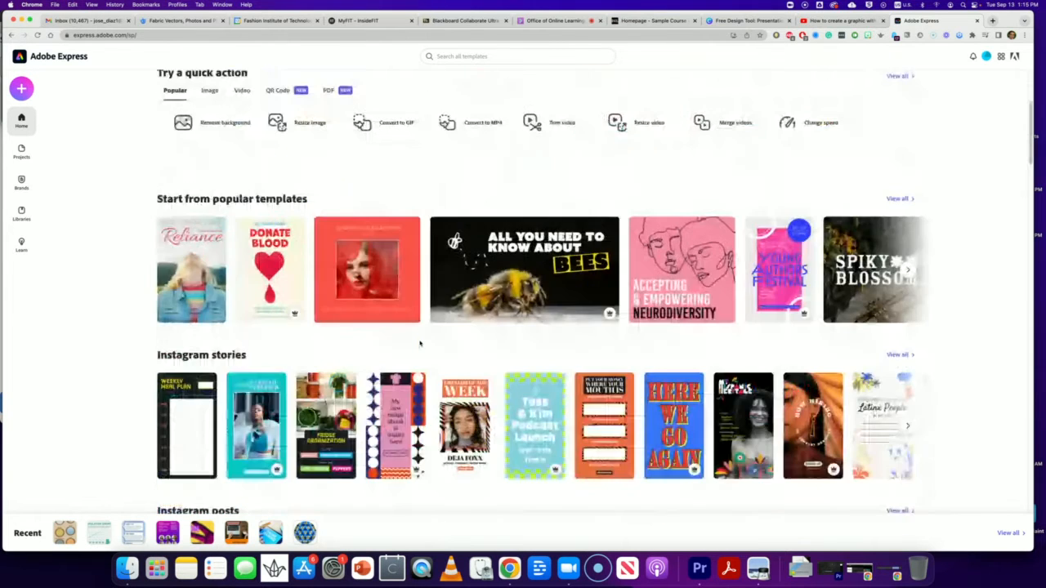
scroll(420, 342, "down", 6)
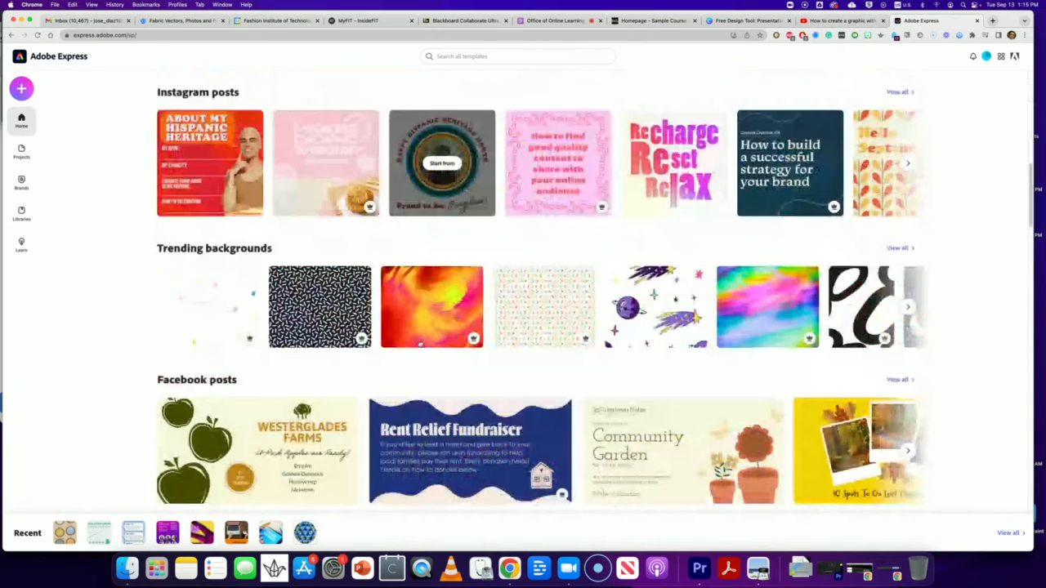
scroll(420, 343, "up", 9)
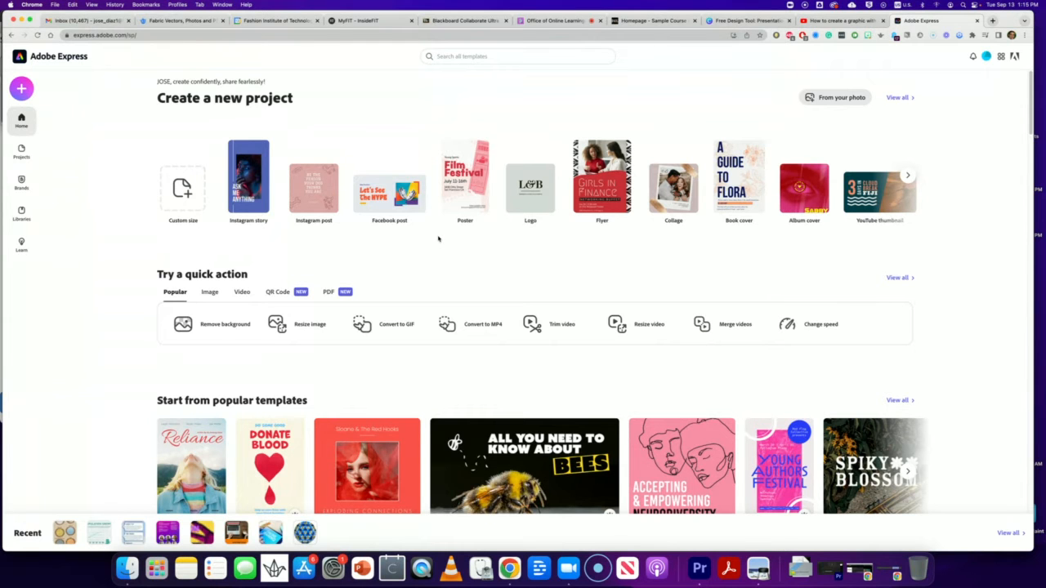
scroll(437, 239, "down", 1)
scroll(437, 239, "up", 1)
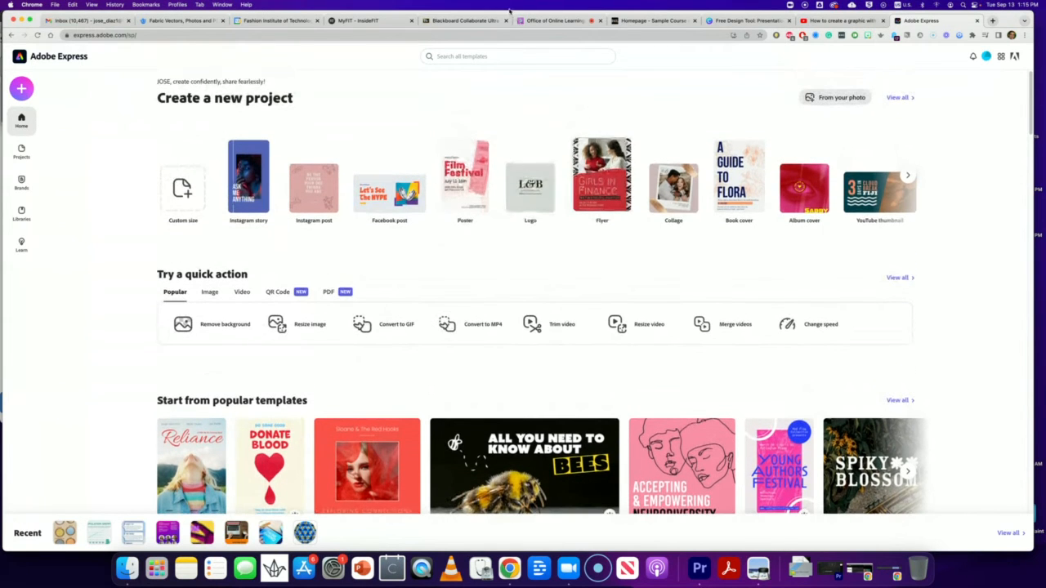
Switch to the Blackboard course and open its Content page to view the infographic.
left_click(464, 21)
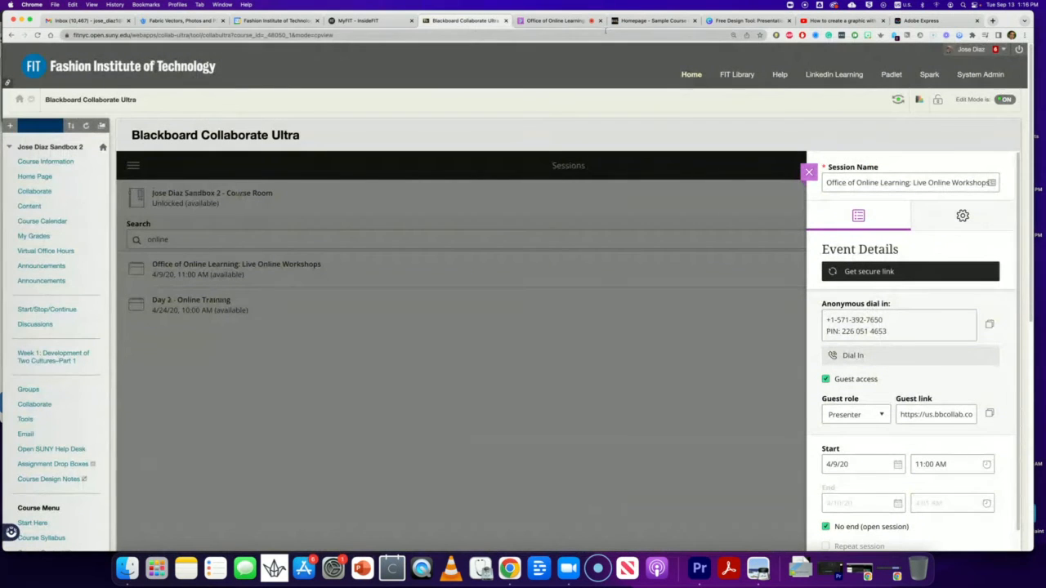
left_click(31, 207)
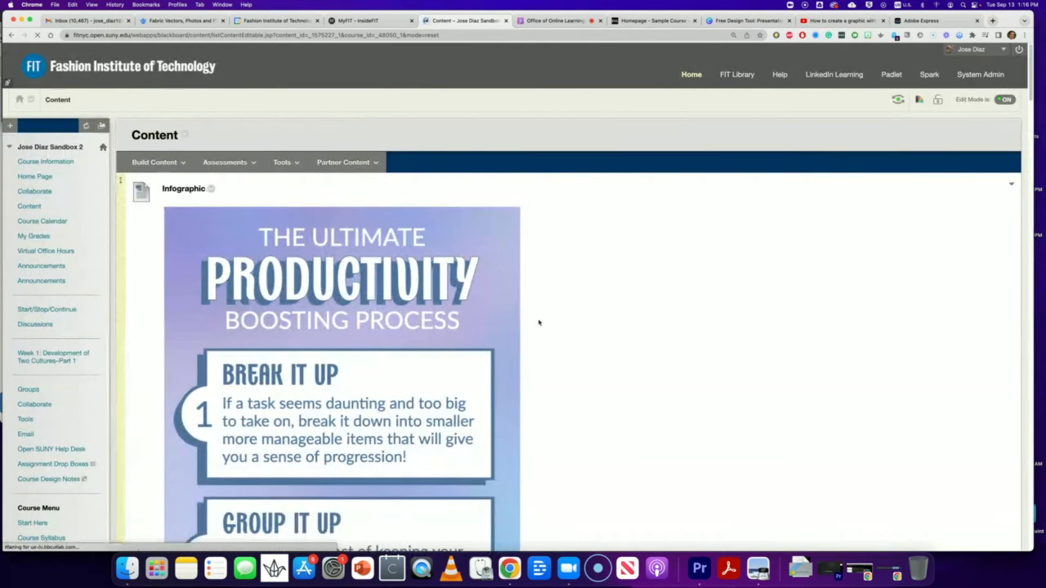
Look through the productivity infographic on the course's Content page.
scroll(429, 292, "down", 3)
scroll(356, 295, "down", 3)
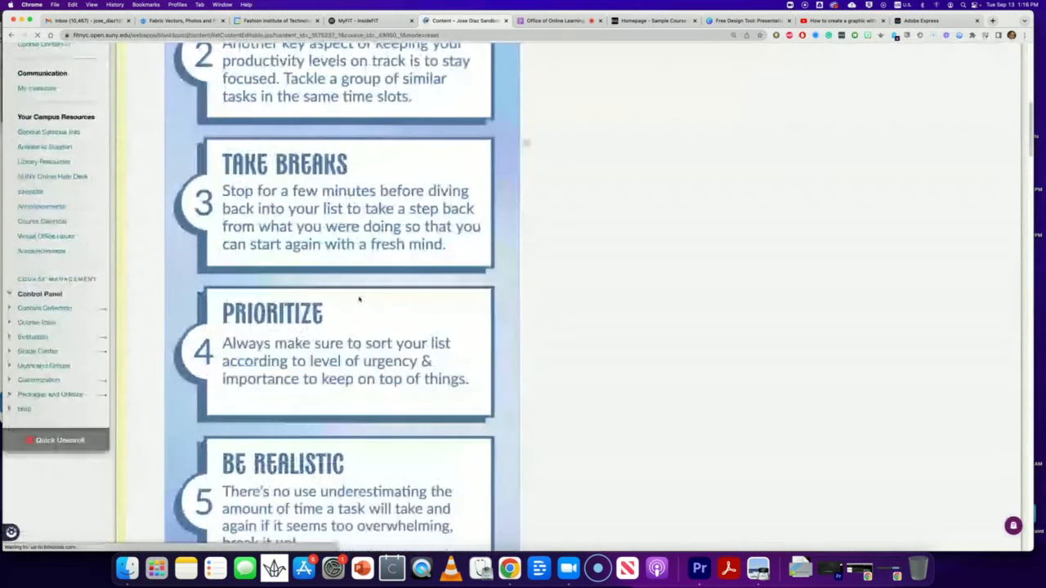
scroll(359, 286, "up", 5)
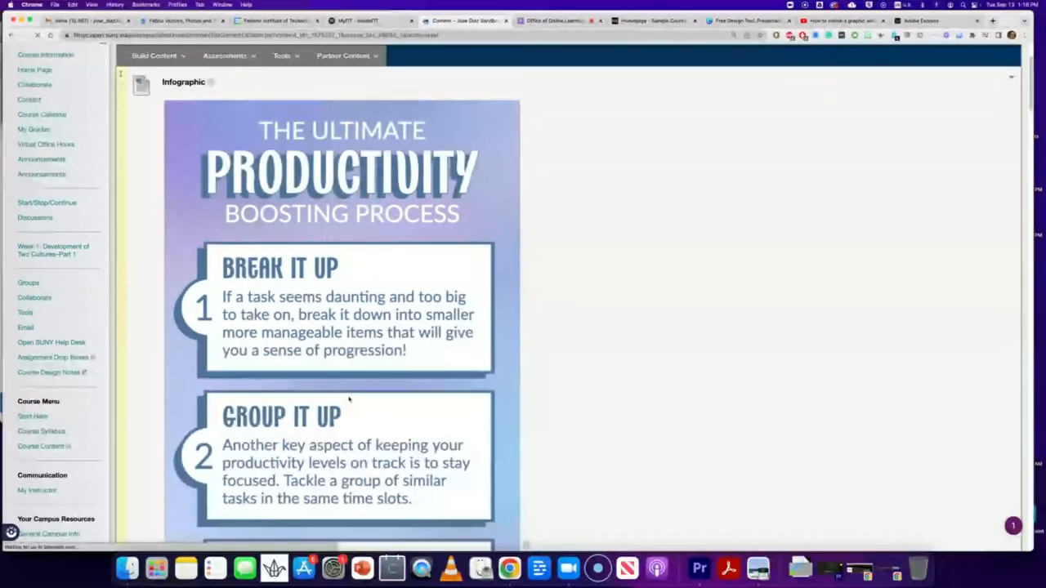
scroll(311, 282, "up", 2)
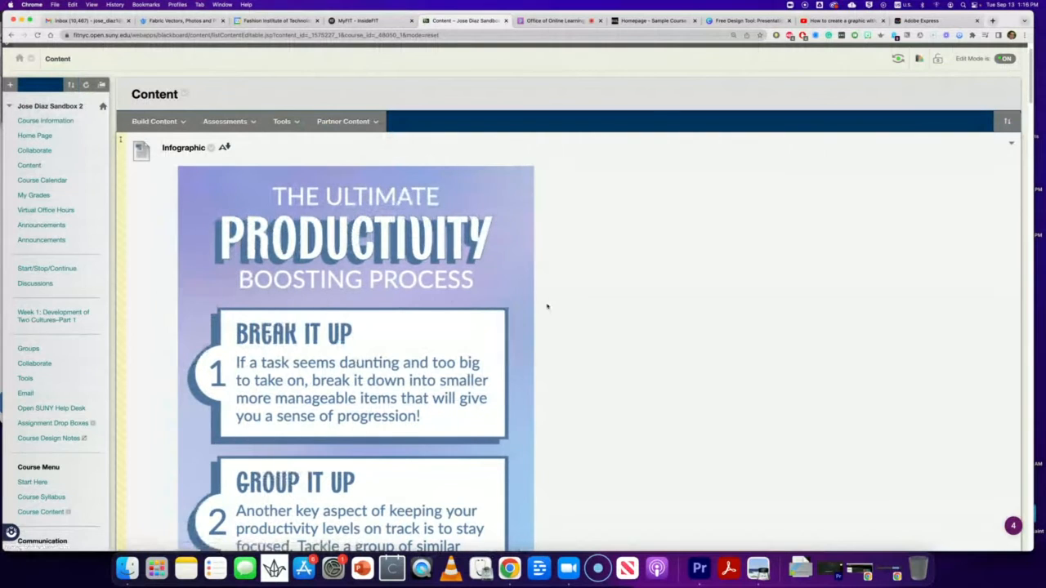
Examine the population growth graph and the eco-friendly fabrics example further along the Content page.
scroll(392, 363, "down", 10)
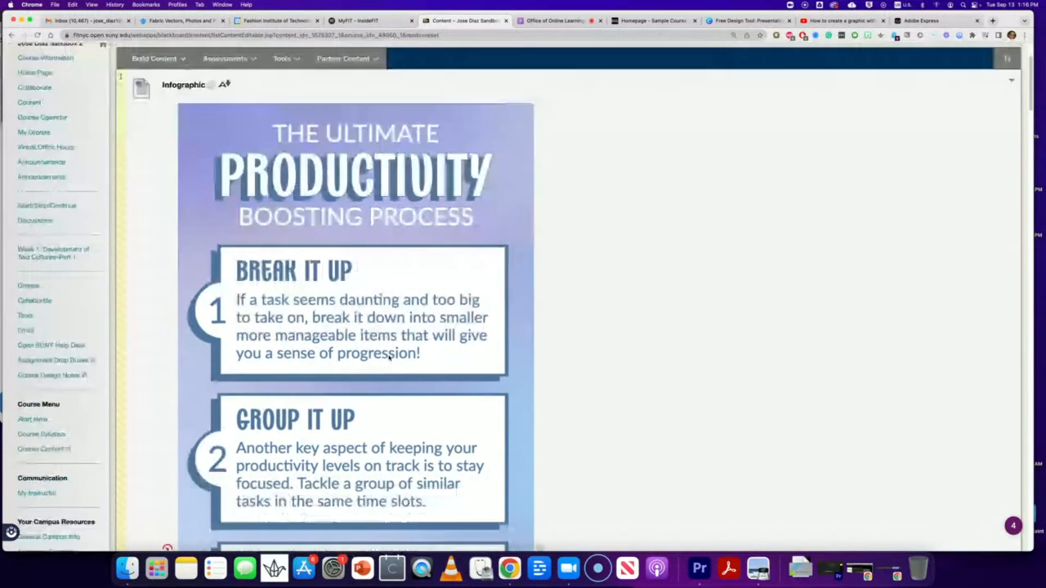
scroll(383, 321, "down", 14)
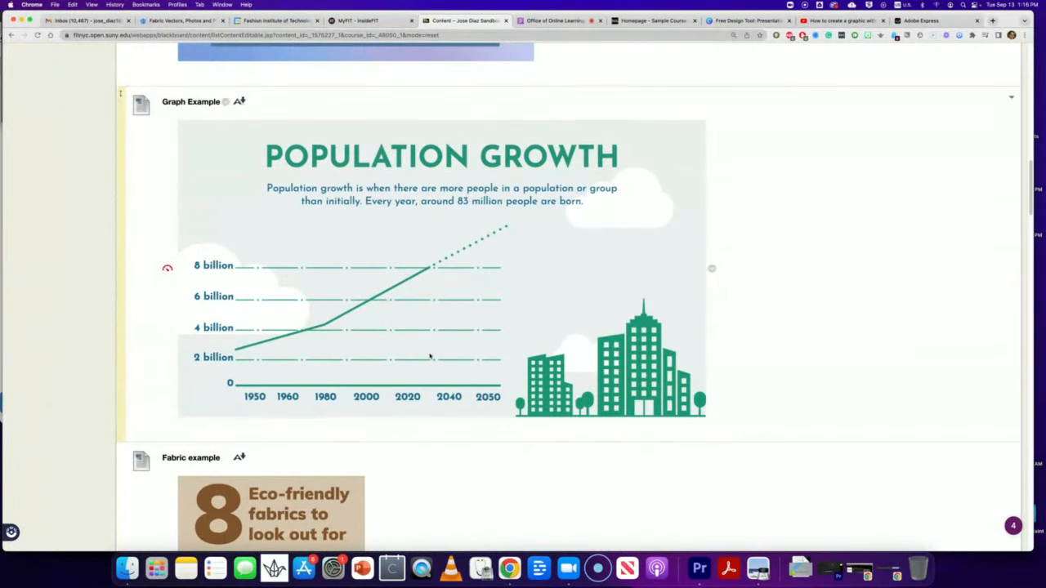
scroll(390, 324, "down", 5)
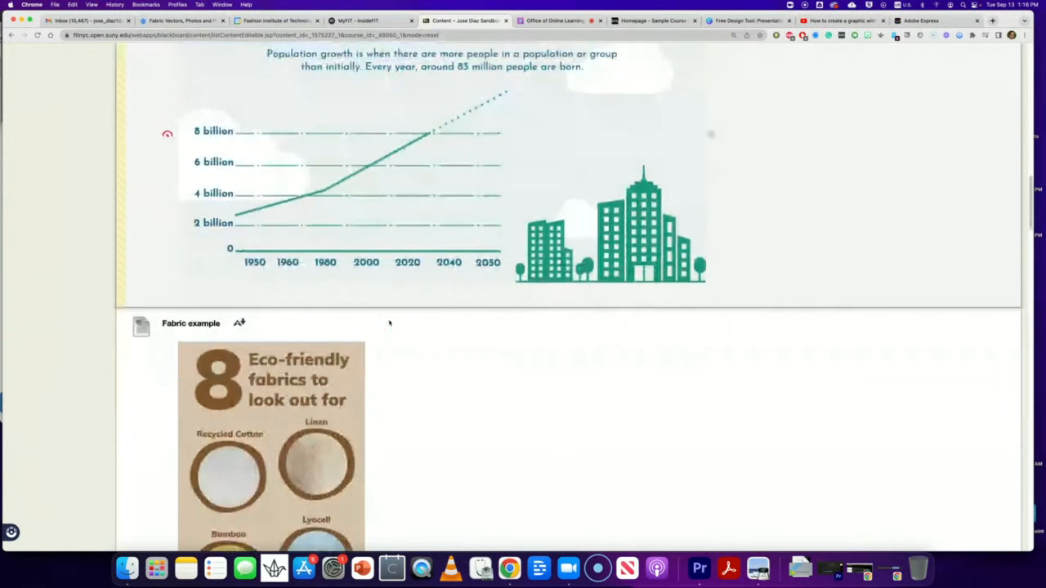
scroll(388, 323, "down", 2)
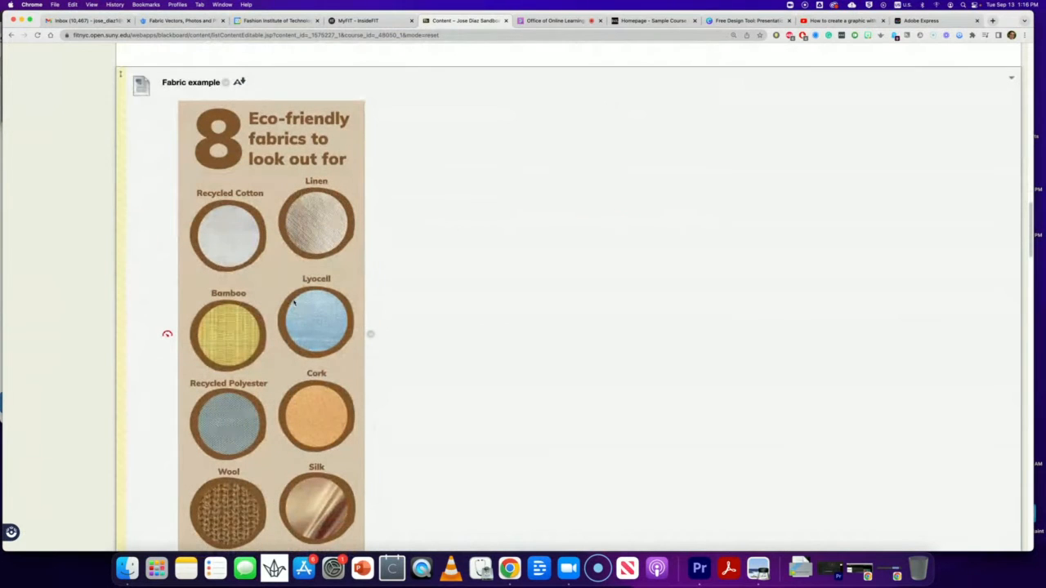
scroll(293, 302, "down", 1)
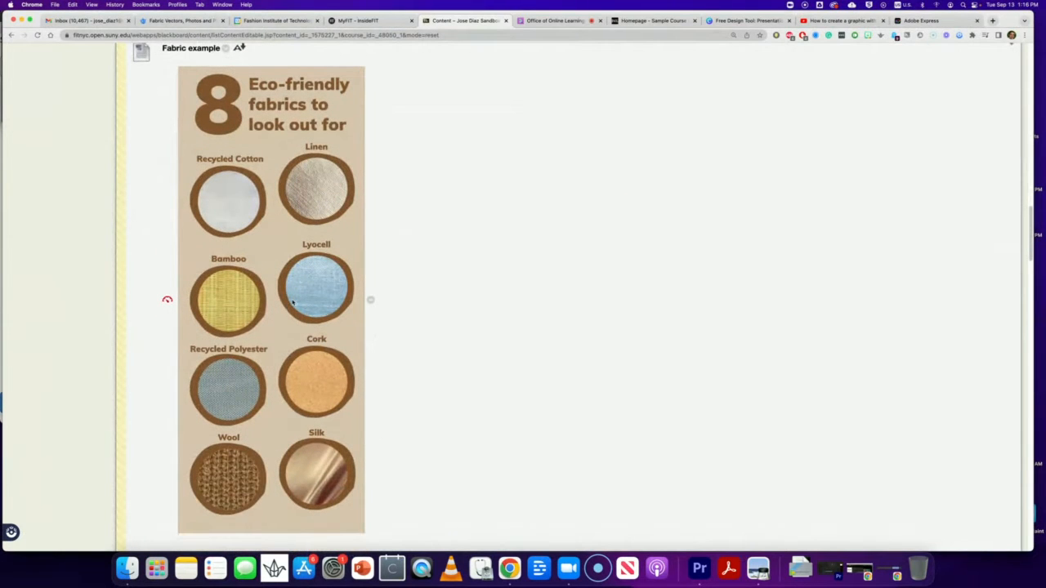
scroll(292, 303, "down", 1)
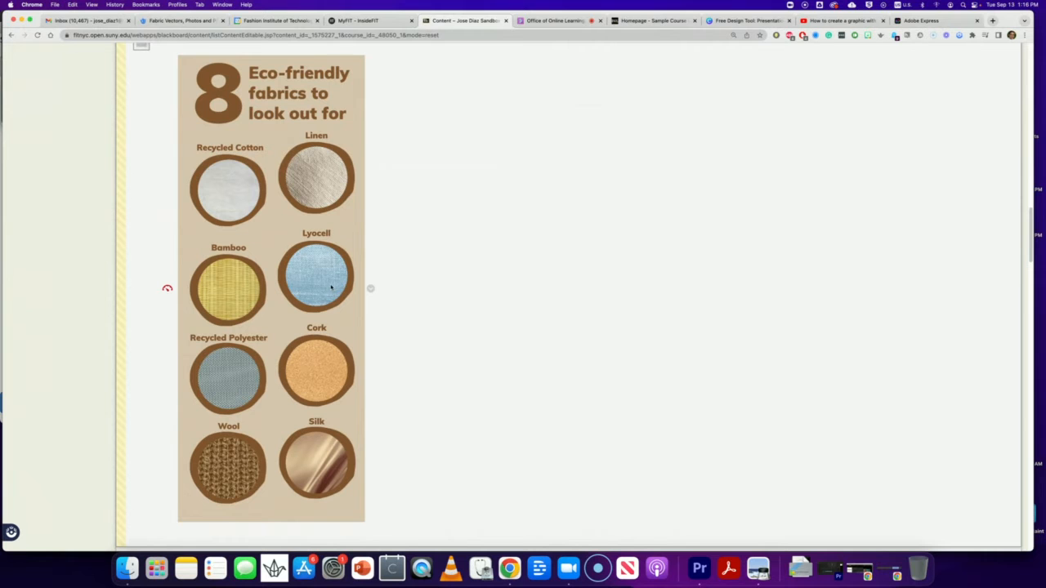
scroll(330, 289, "down", 5)
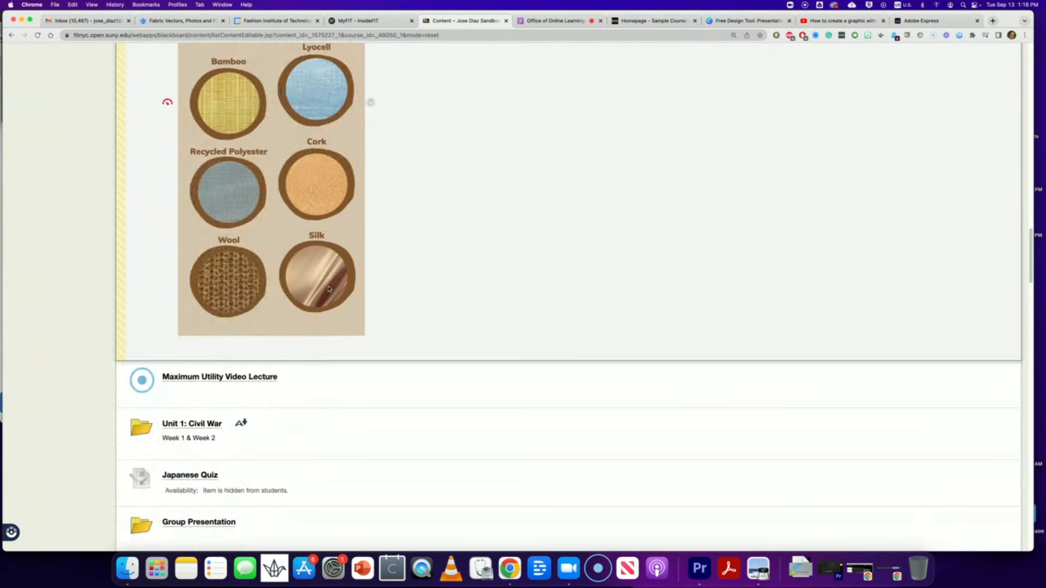
scroll(330, 289, "up", 10)
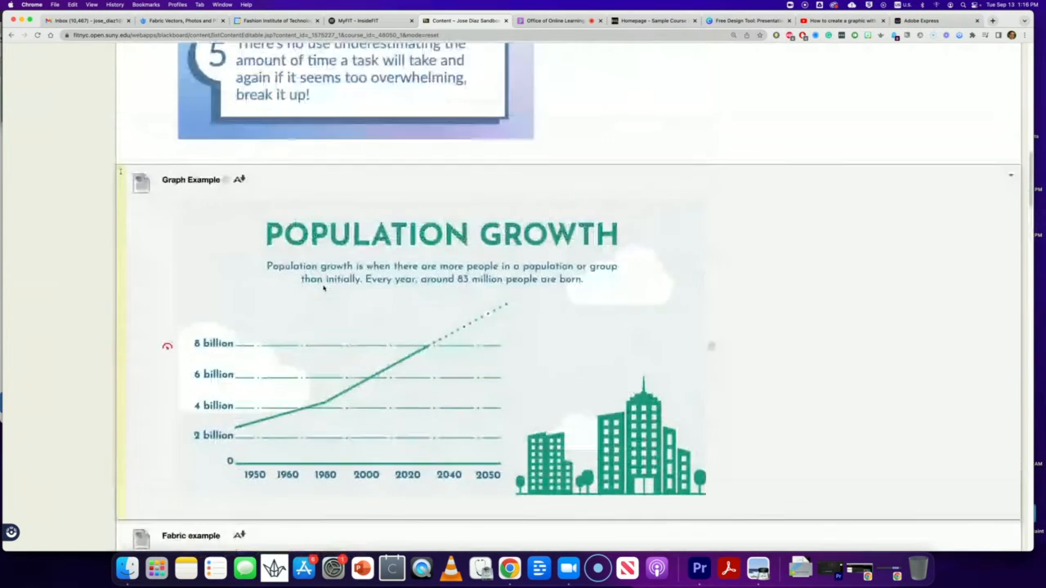
scroll(324, 287, "up", 10)
scroll(324, 287, "up", 5)
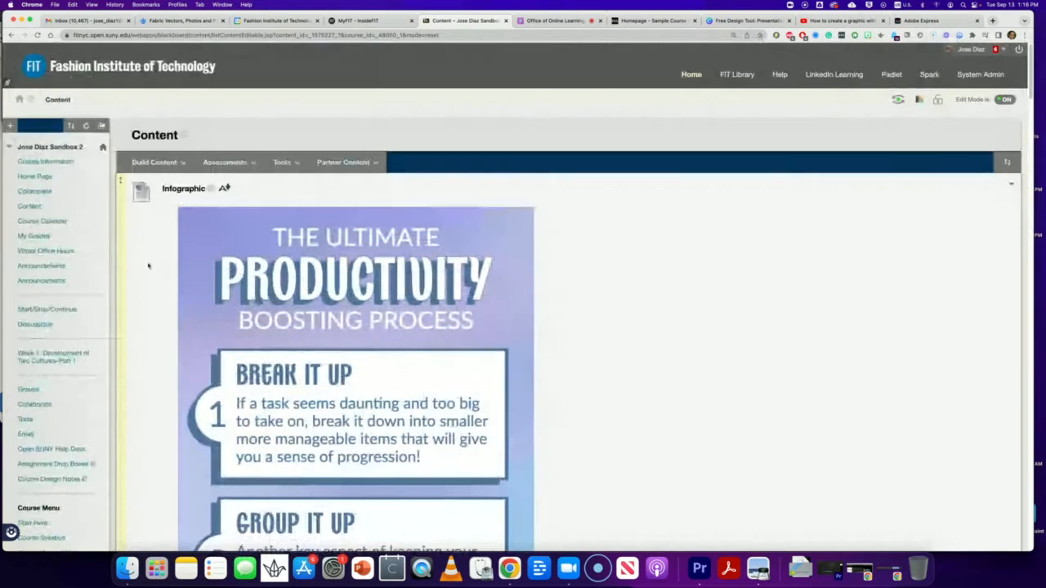
Open the course's Announcements page and view the full Midterm Exam announcement graphic.
left_click(38, 266)
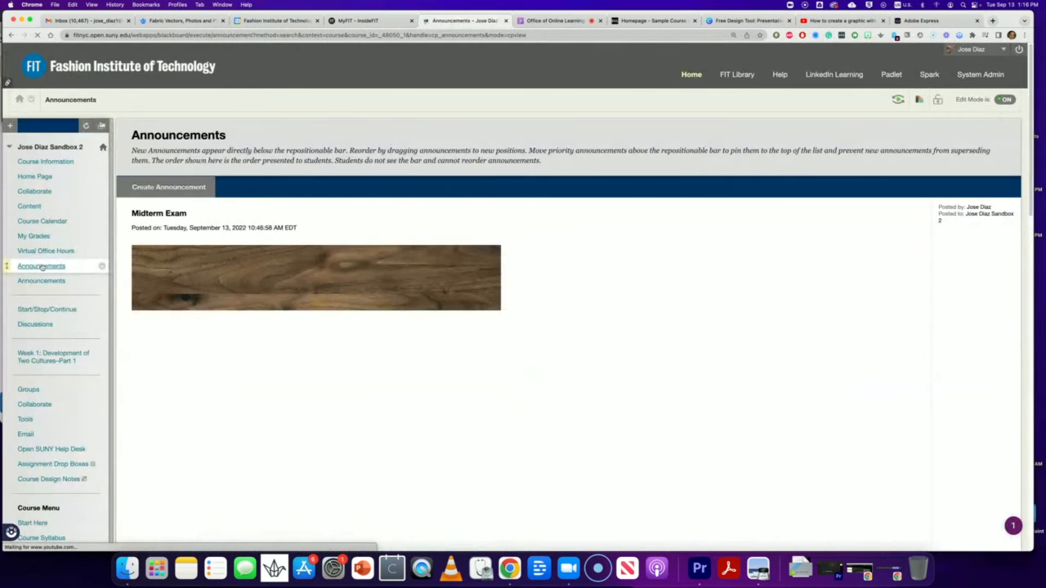
scroll(362, 282, "down", 5)
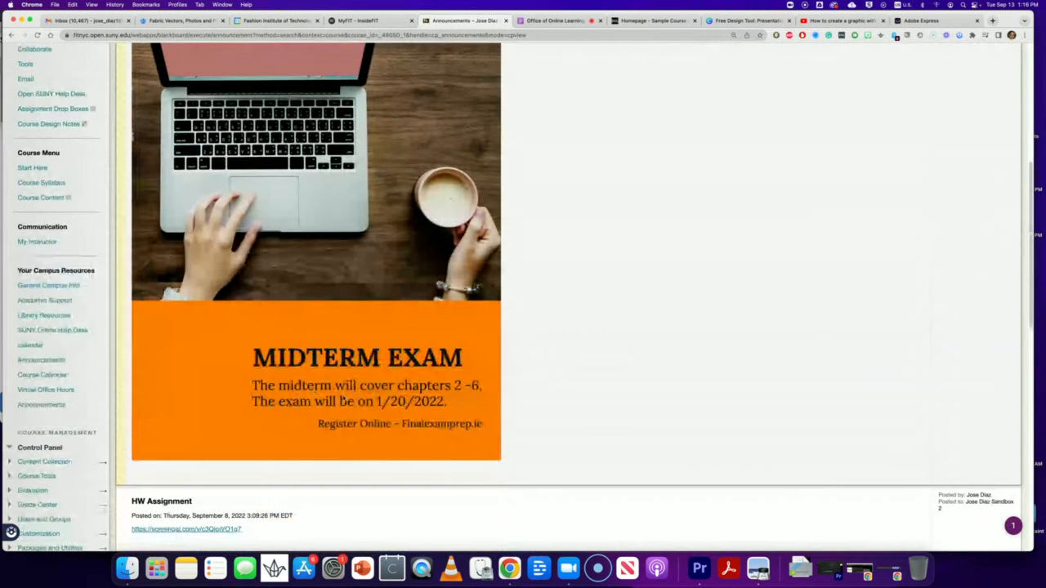
scroll(341, 398, "up", 4)
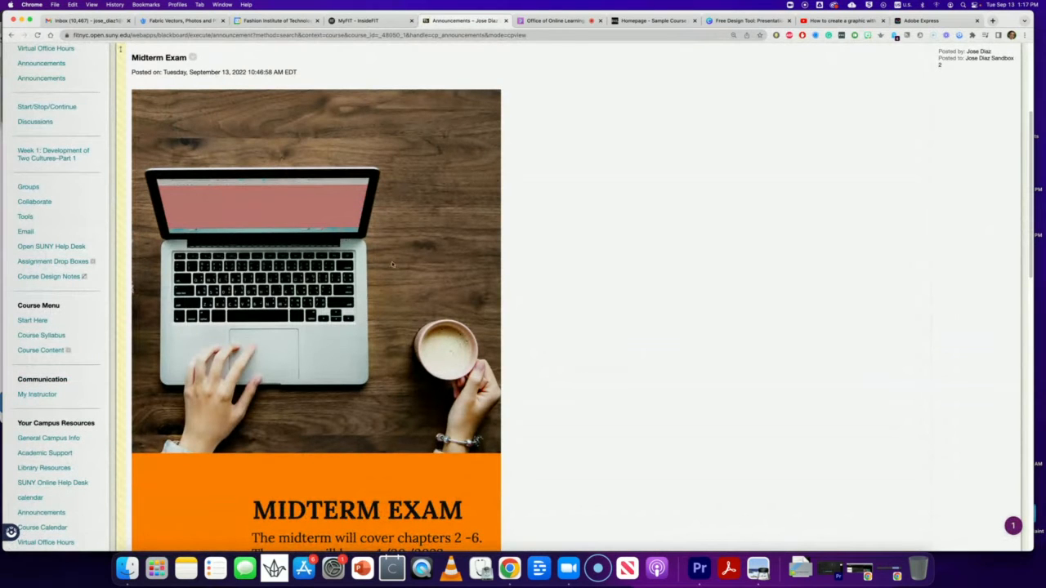
scroll(310, 310, "down", 5)
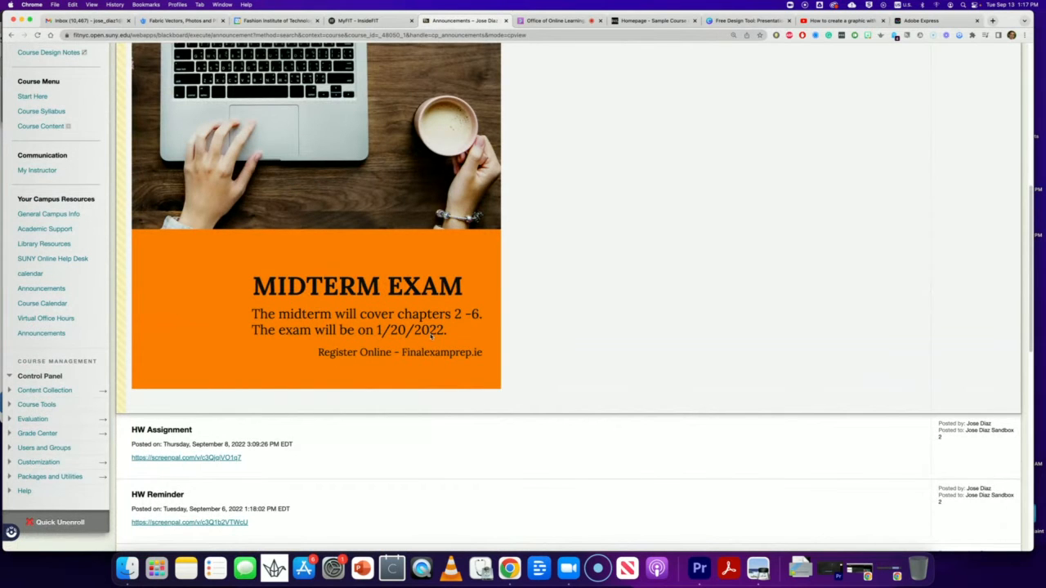
scroll(383, 372, "up", 5)
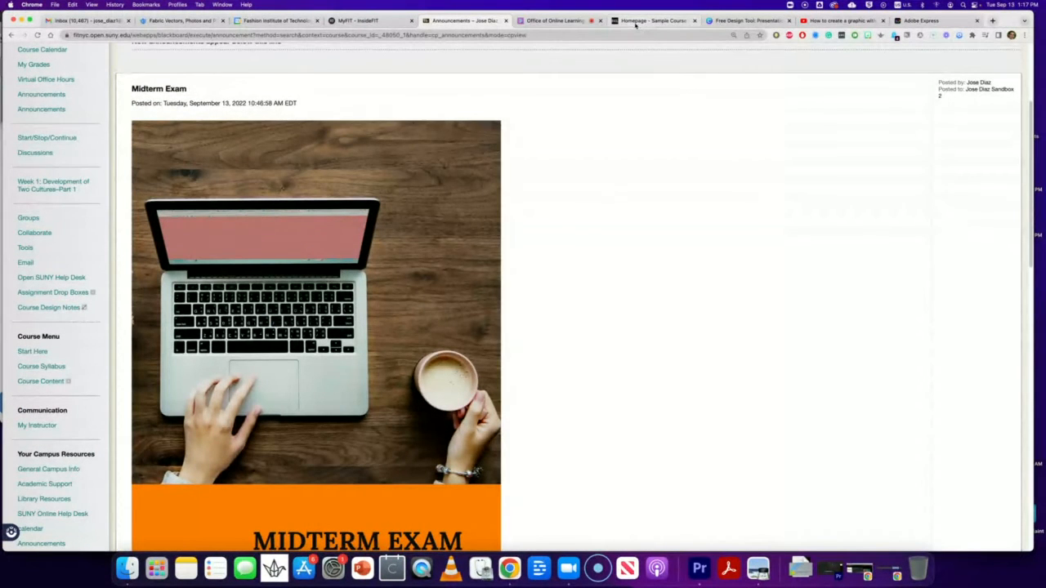
Switch to the Brightspace sample course homepage and examine its English 1101 banner and the unit thumbnail images.
left_click(636, 22)
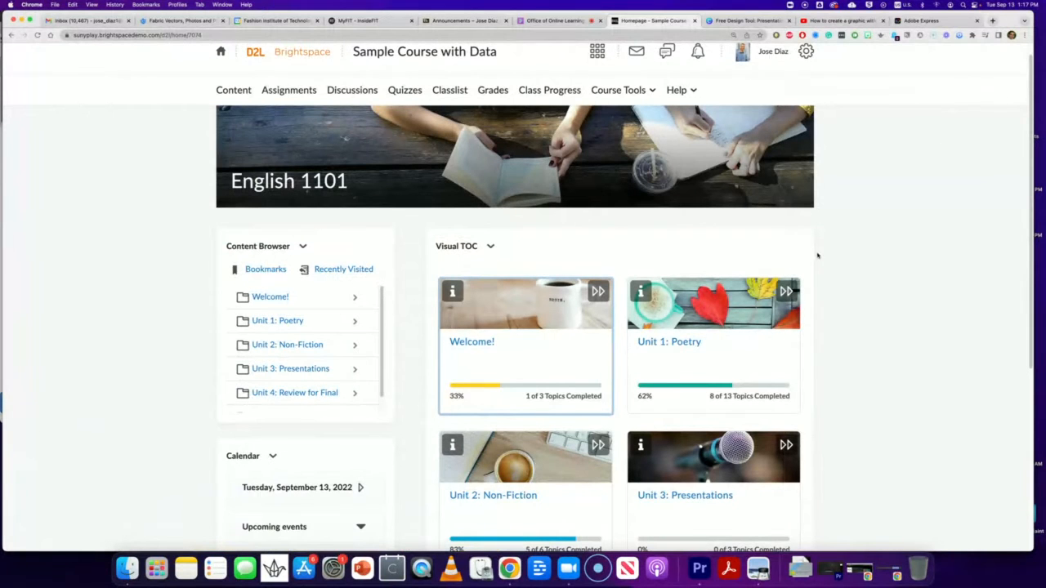
scroll(774, 259, "down", 3)
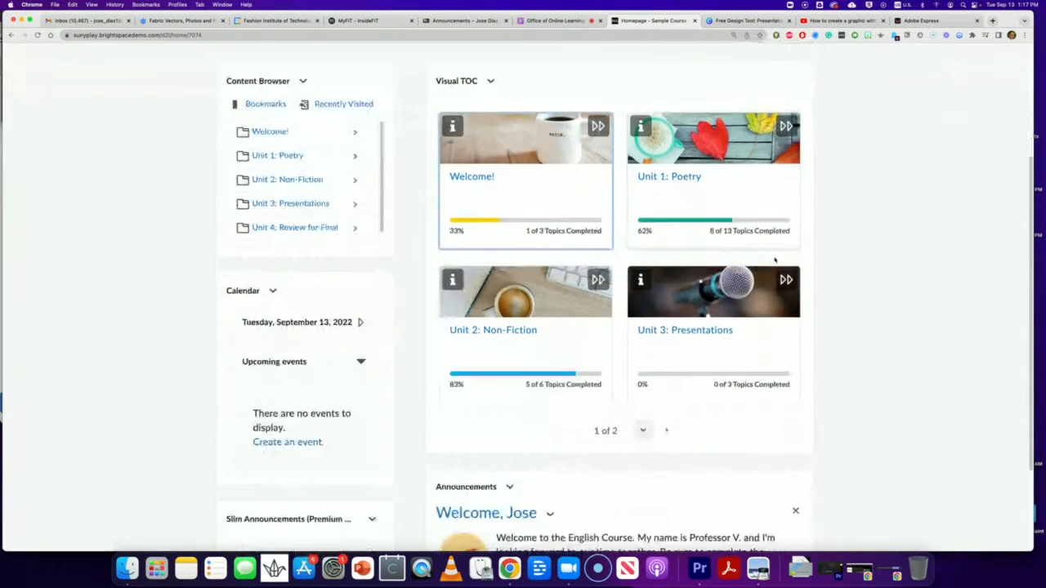
scroll(774, 259, "up", 3)
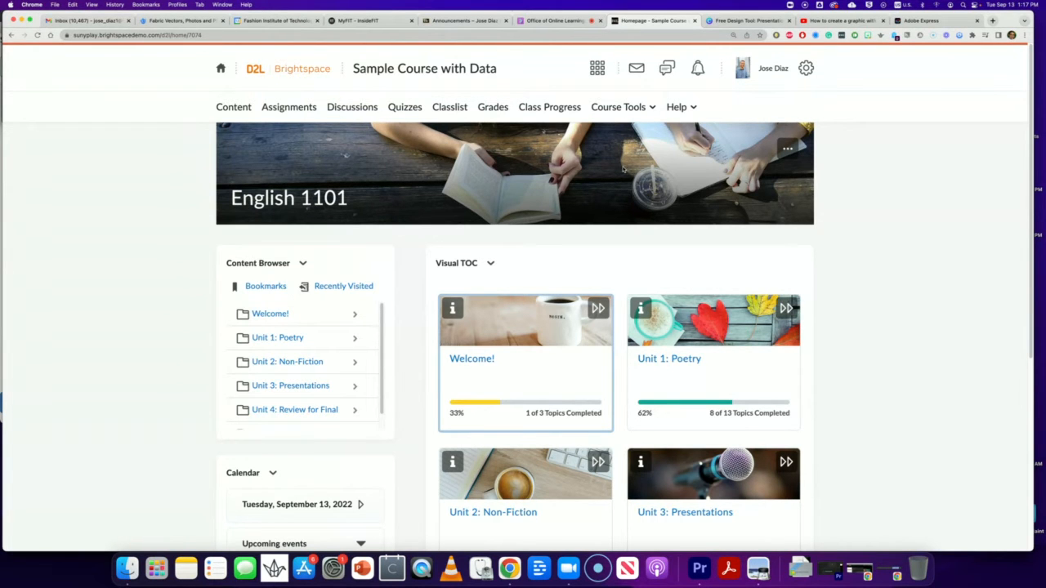
scroll(612, 172, "down", 3)
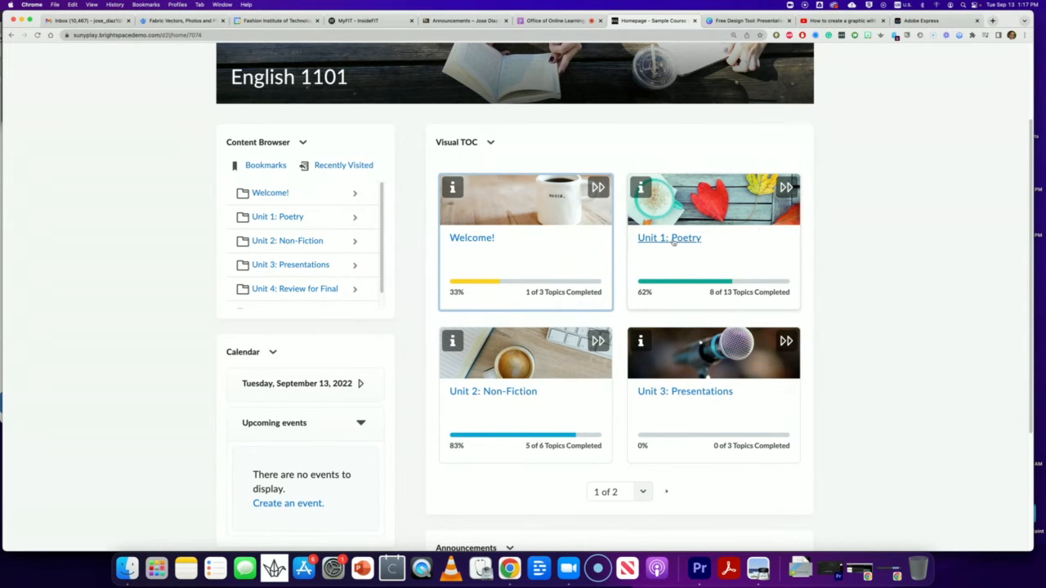
scroll(532, 393, "down", 2)
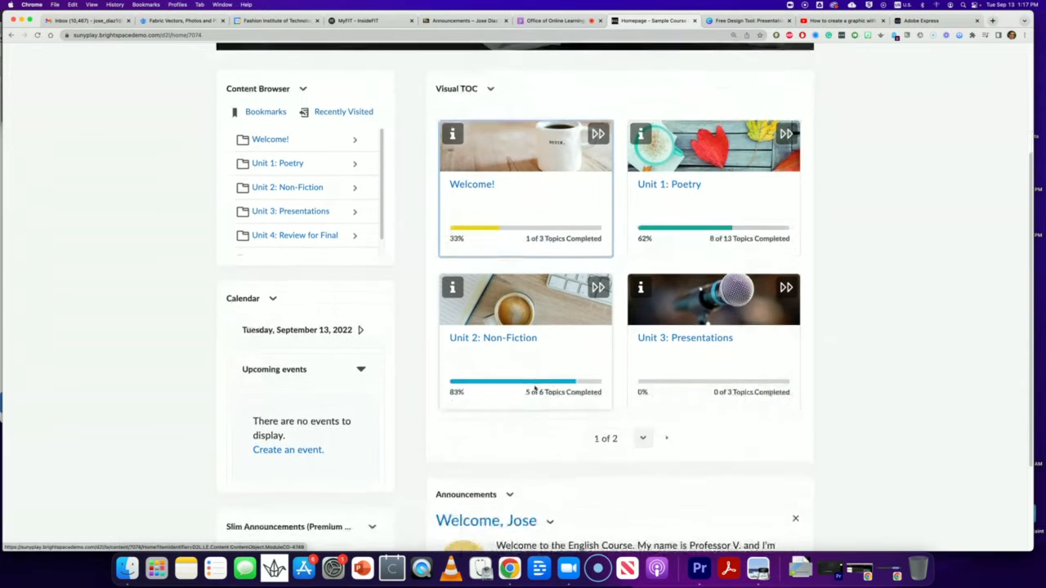
scroll(526, 317, "down", 1)
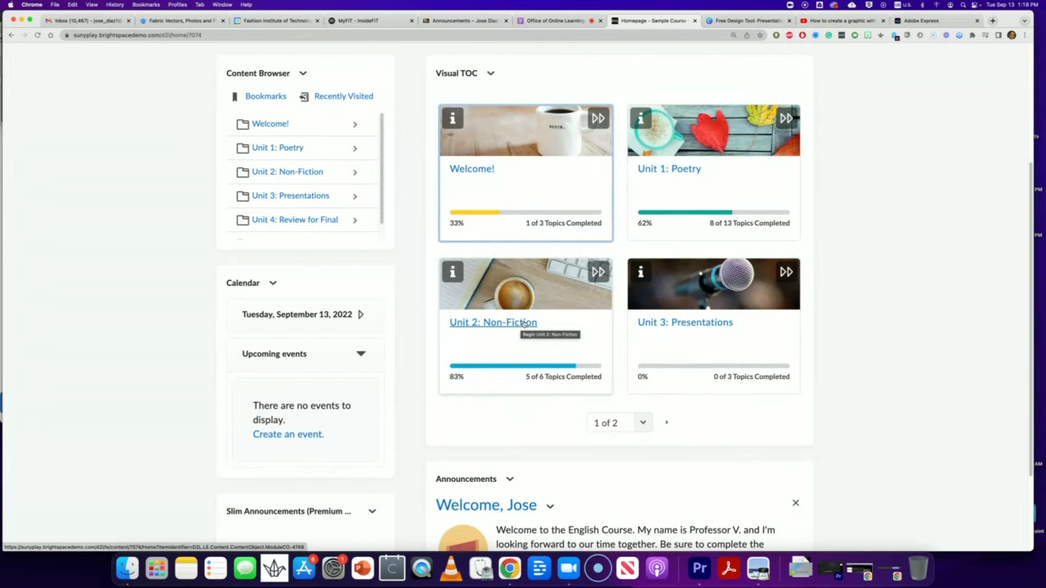
scroll(520, 325, "down", 3)
scroll(519, 325, "up", 4)
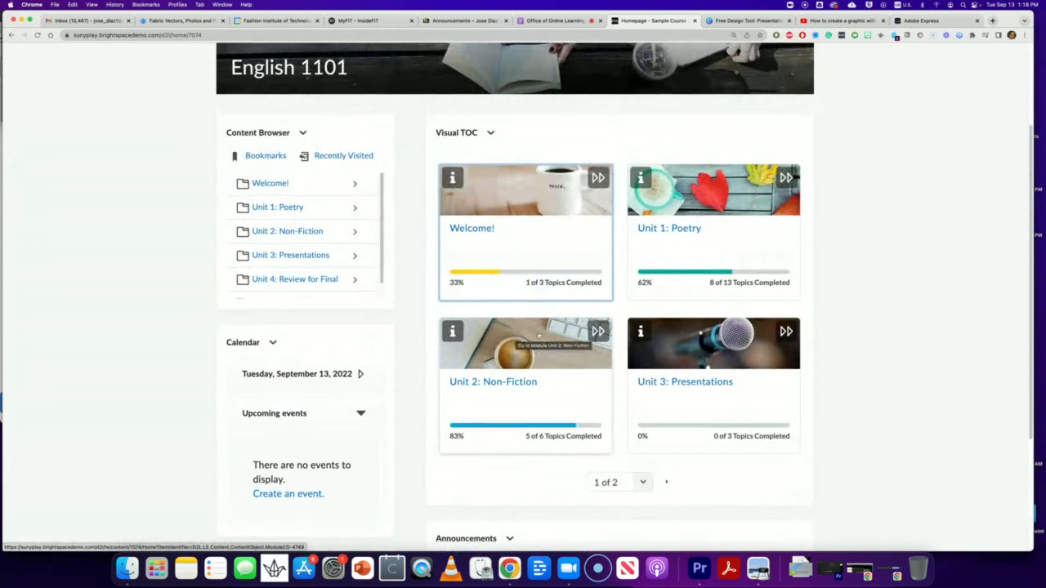
scroll(531, 341, "up", 2)
scroll(547, 343, "up", 2)
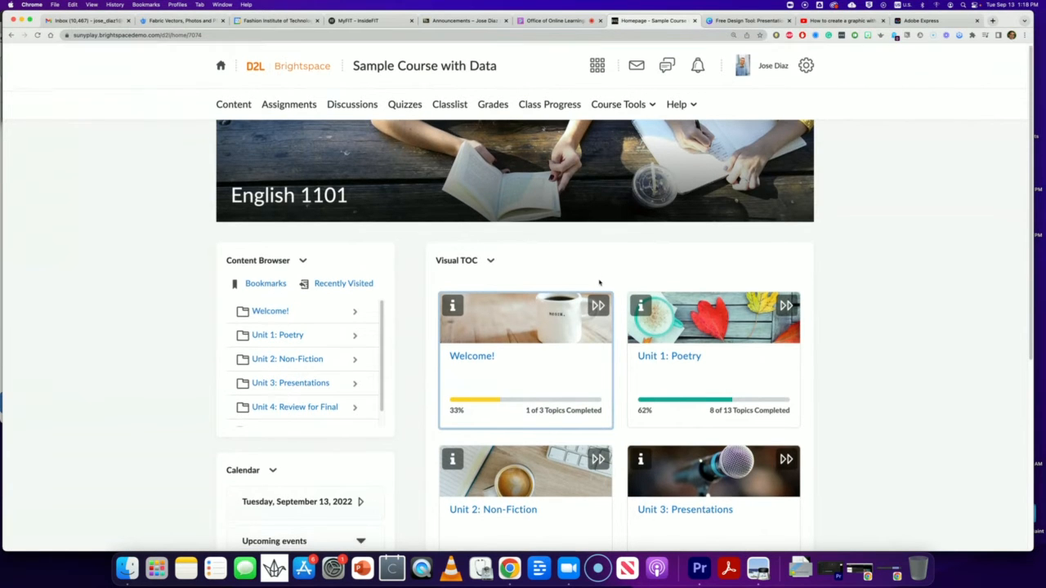
scroll(600, 285, "down", 3)
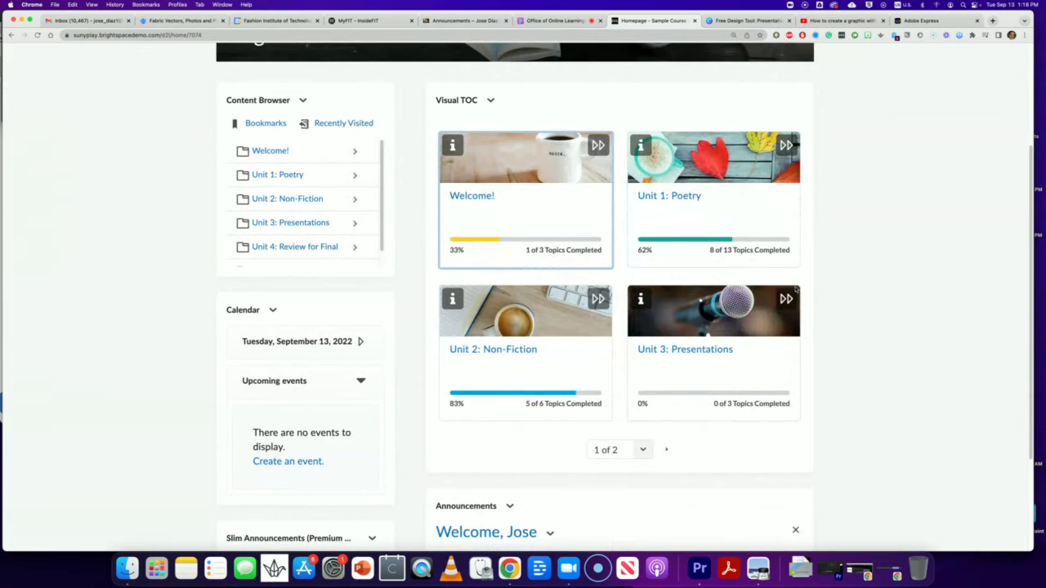
scroll(615, 236, "up", 3)
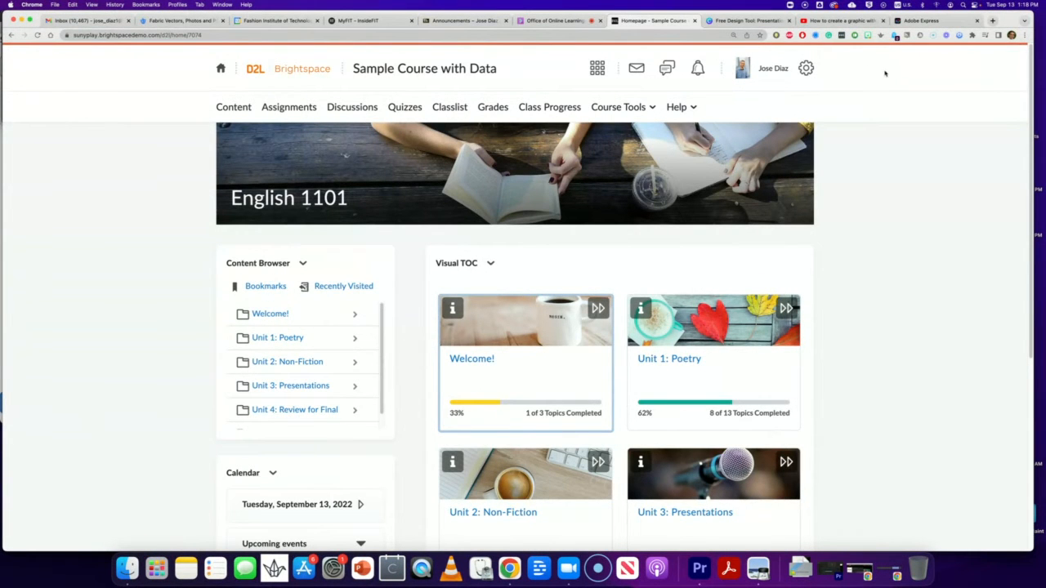
Check the project types on the Adobe Express home page, and return to the Brightspace sample course.
left_click(920, 20)
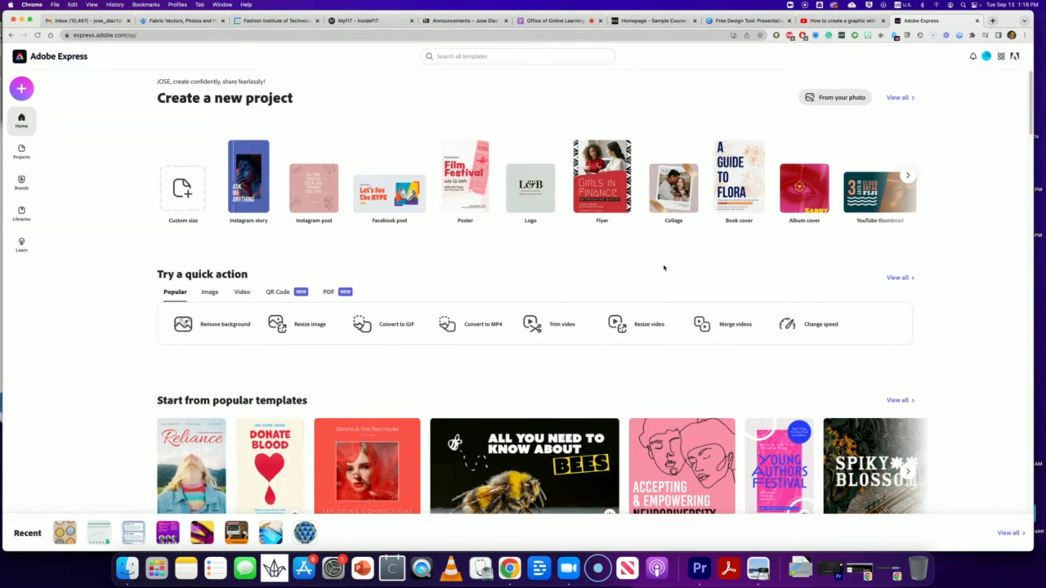
left_click(642, 26)
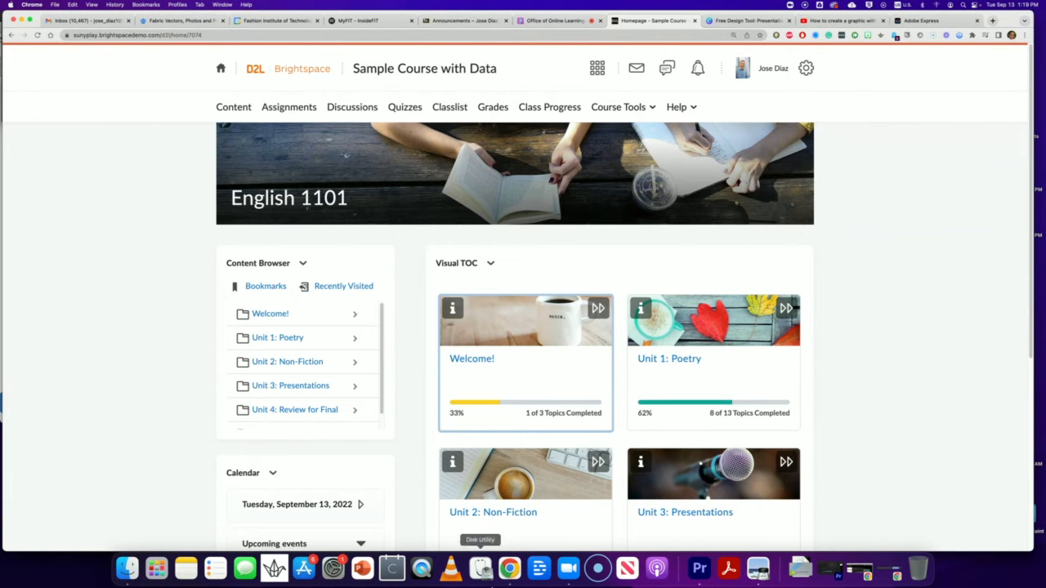
Open Screencast-O-Matic, start a new recording setup and close its recording settings, leaving only the capture frame over the course page.
left_click(599, 570)
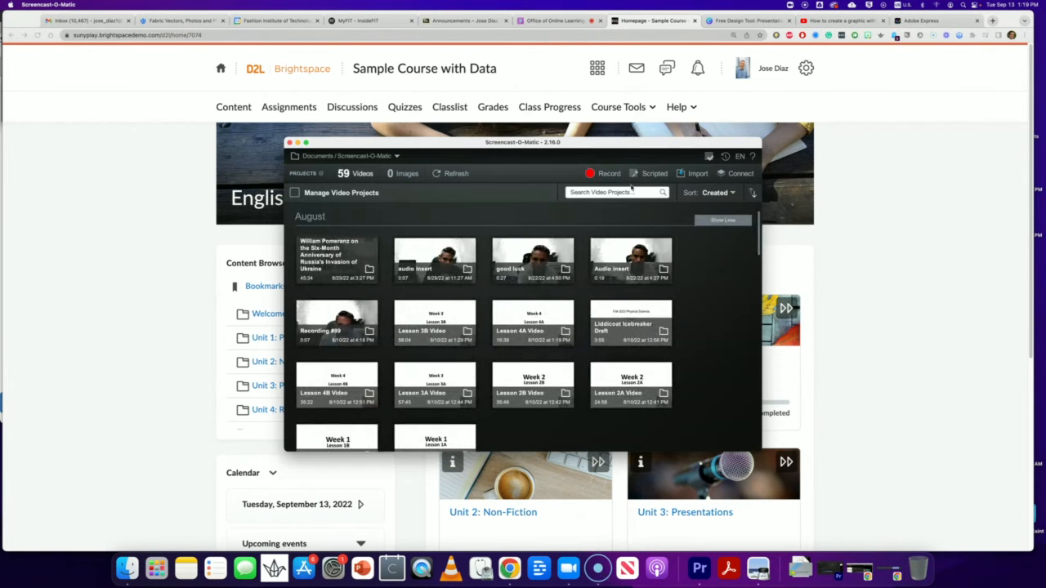
left_click(605, 173)
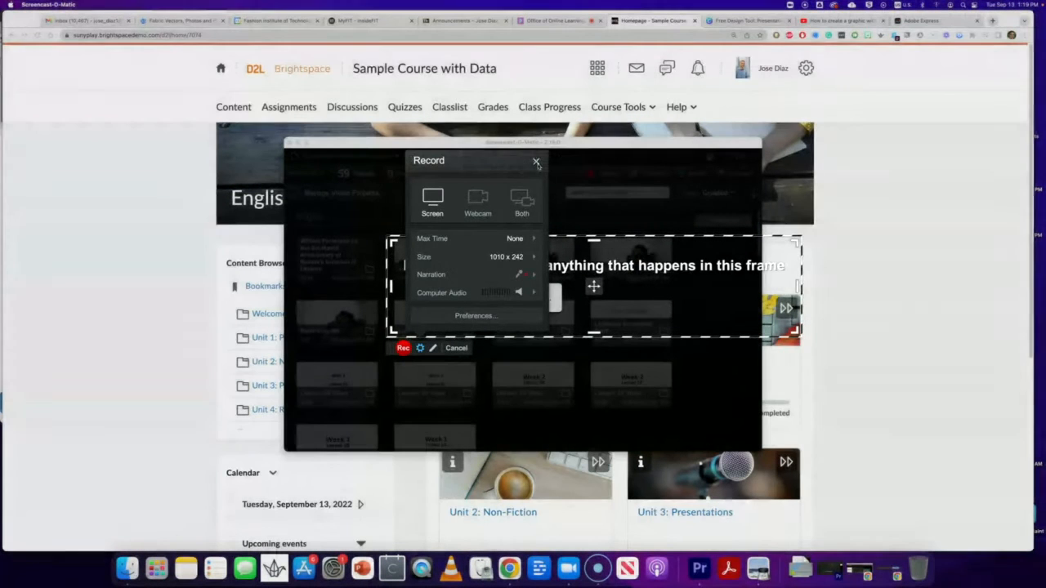
left_click(535, 160)
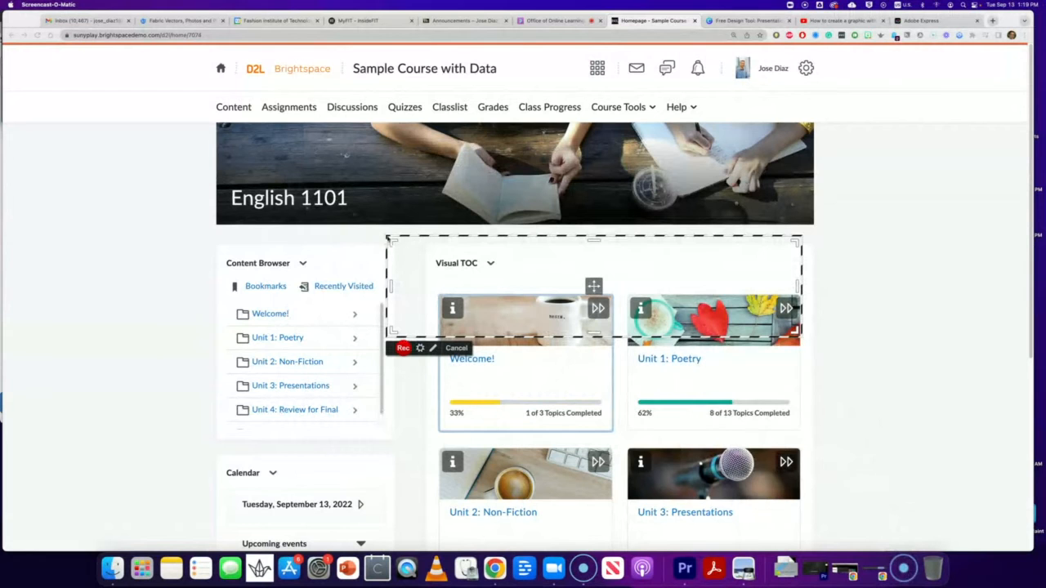
Fit the capture frame to the edges of the English 1101 banner, at about 1458 x 244 pixels.
left_click_drag(391, 242, 217, 126)
left_click_drag(222, 328, 221, 218)
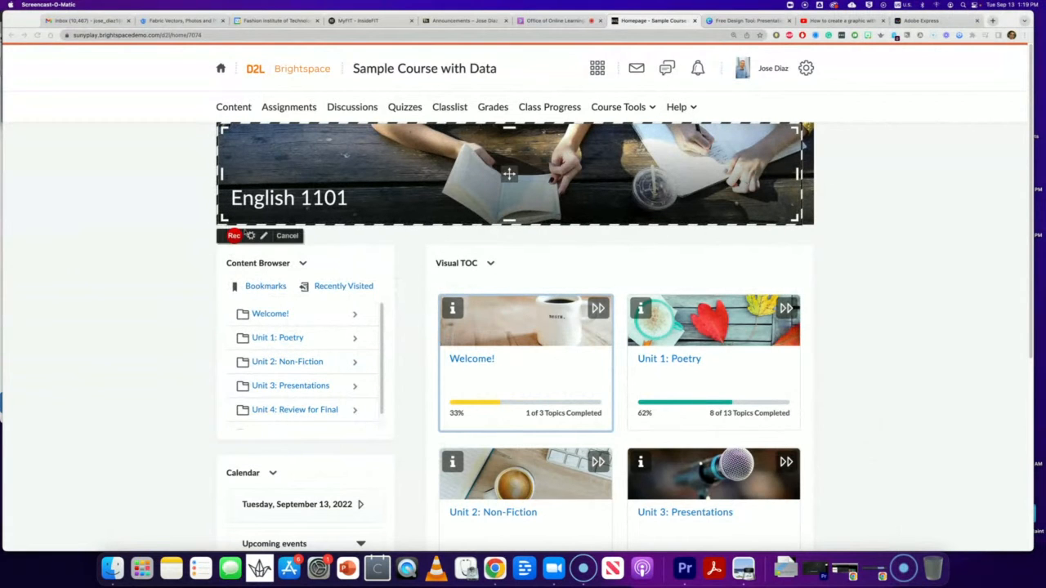
left_click_drag(797, 219, 810, 219)
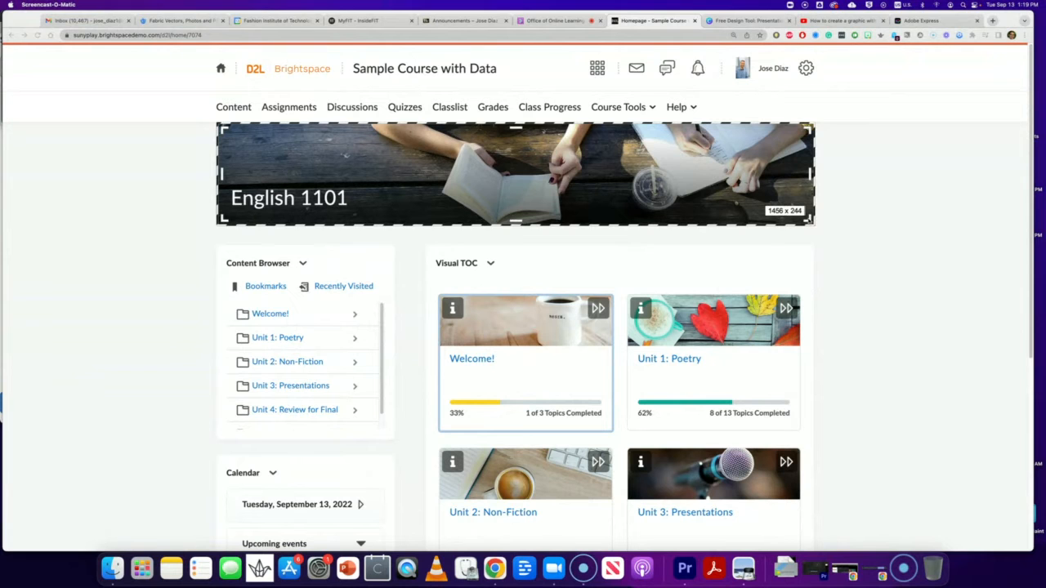
left_click_drag(810, 218, 811, 219)
left_click_drag(811, 219, 812, 219)
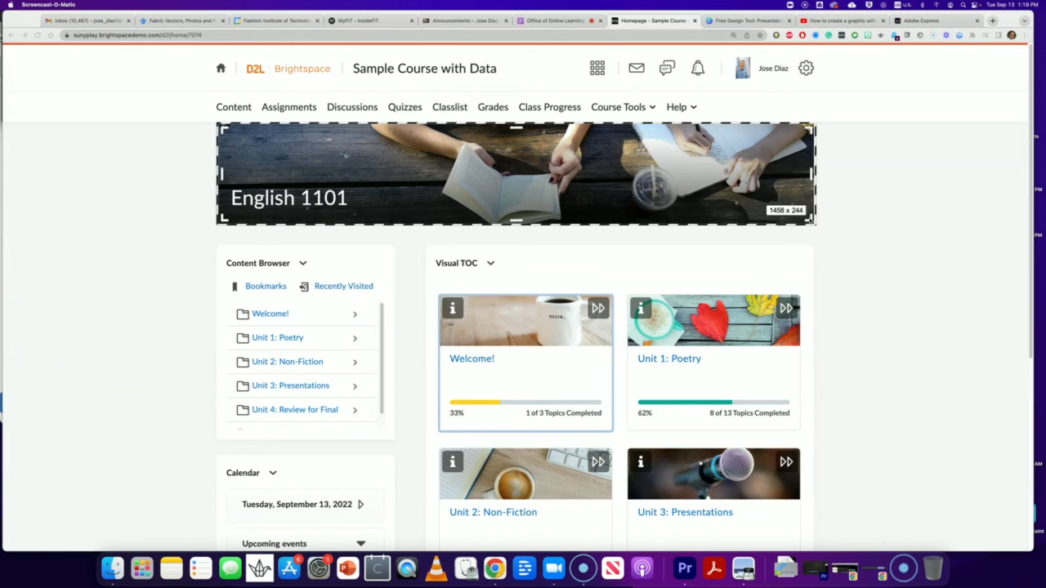
Fine-tune the capture frame's lower corner against the English 1101 banner's edges, and cancel the recording setup.
left_click_drag(811, 220, 810, 220)
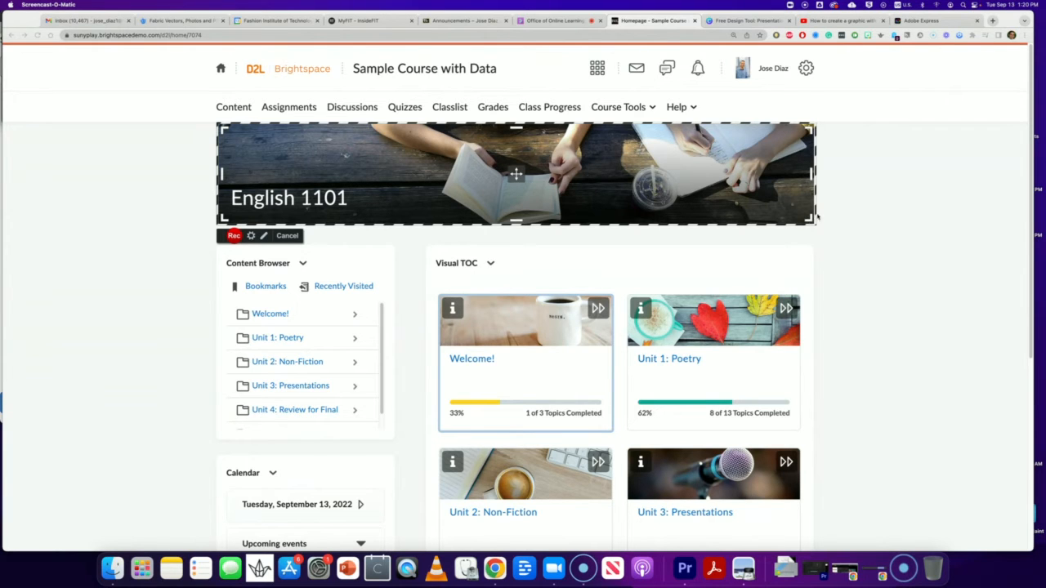
left_click_drag(810, 218, 810, 217)
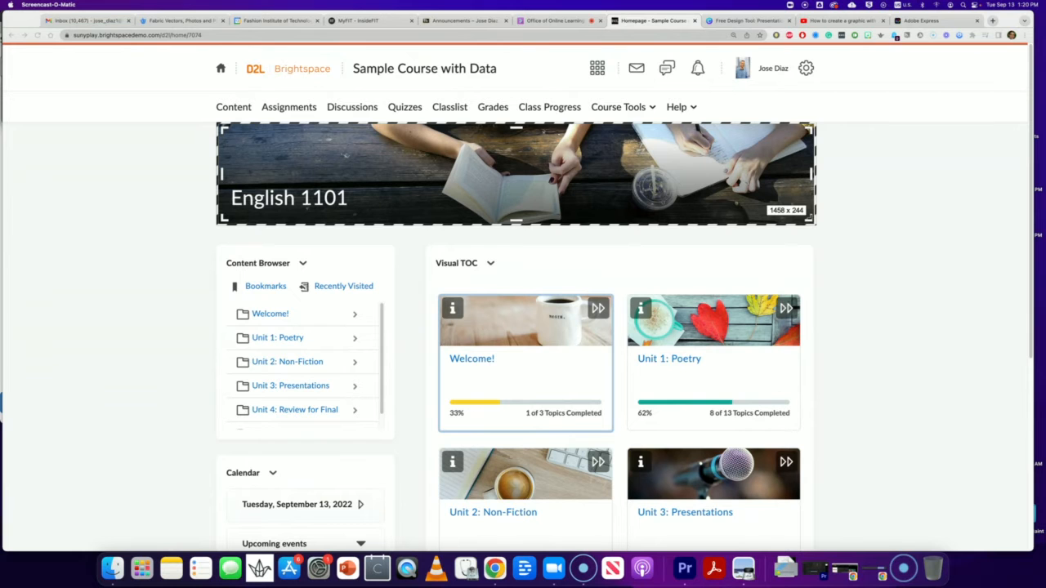
mouse_move(810, 219)
left_mouse_down()
mouse_move(809, 260)
mouse_move(707, 317)
mouse_move(811, 280)
mouse_move(811, 221)
left_mouse_up()
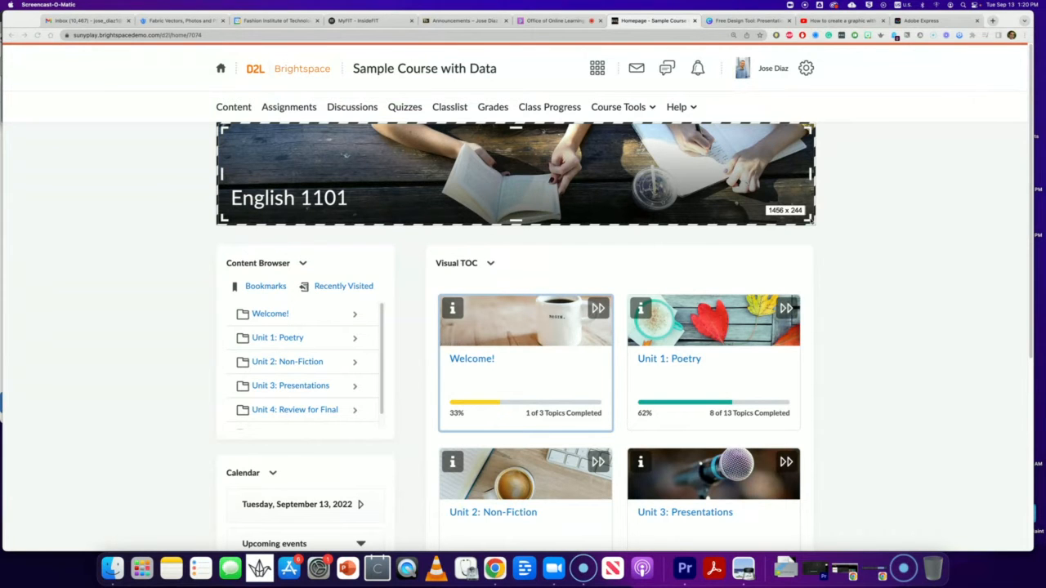
left_click_drag(812, 222, 812, 221)
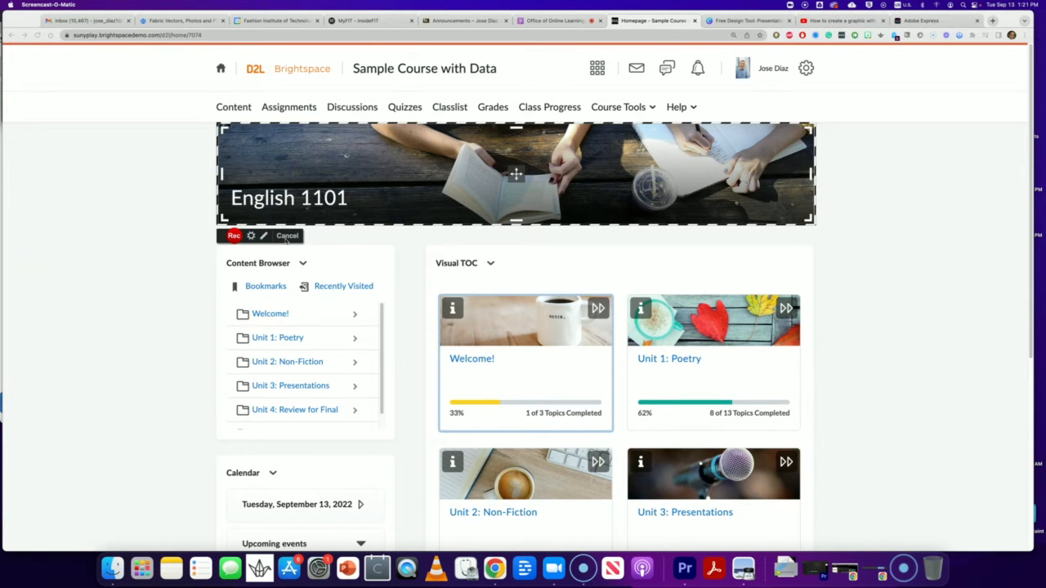
left_click(286, 236)
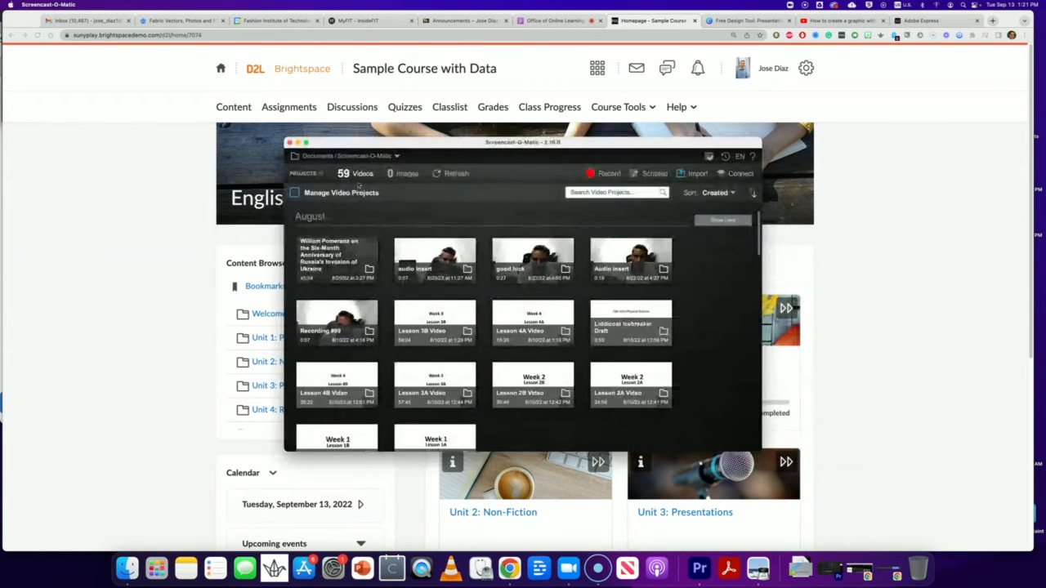
Move the Screencast-O-Matic window aside, reopen it for a new recording setup, check the frame size option and close the recording settings.
left_click_drag(349, 148, 0, 321)
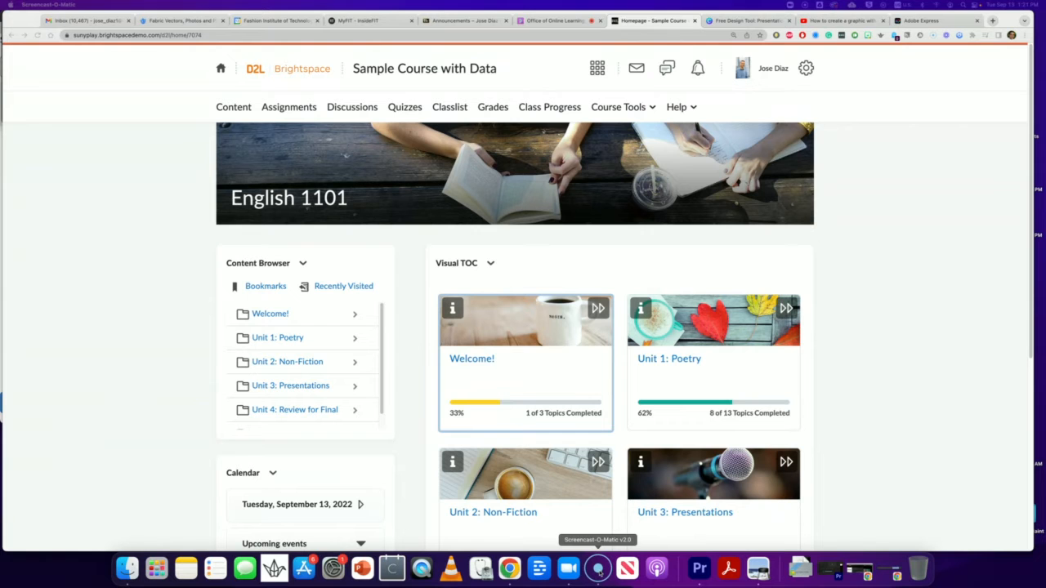
left_click(597, 568)
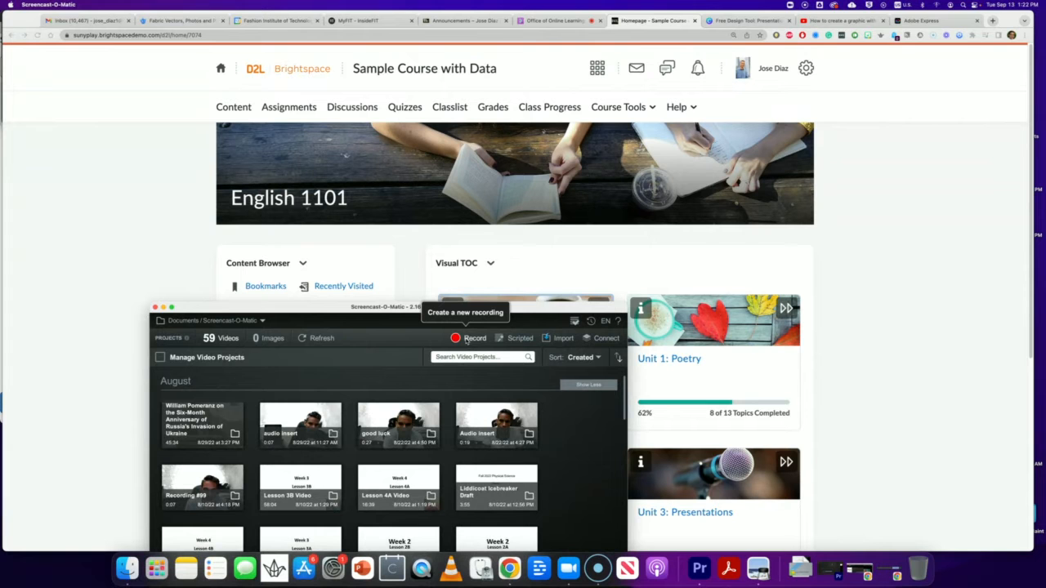
left_click(467, 338)
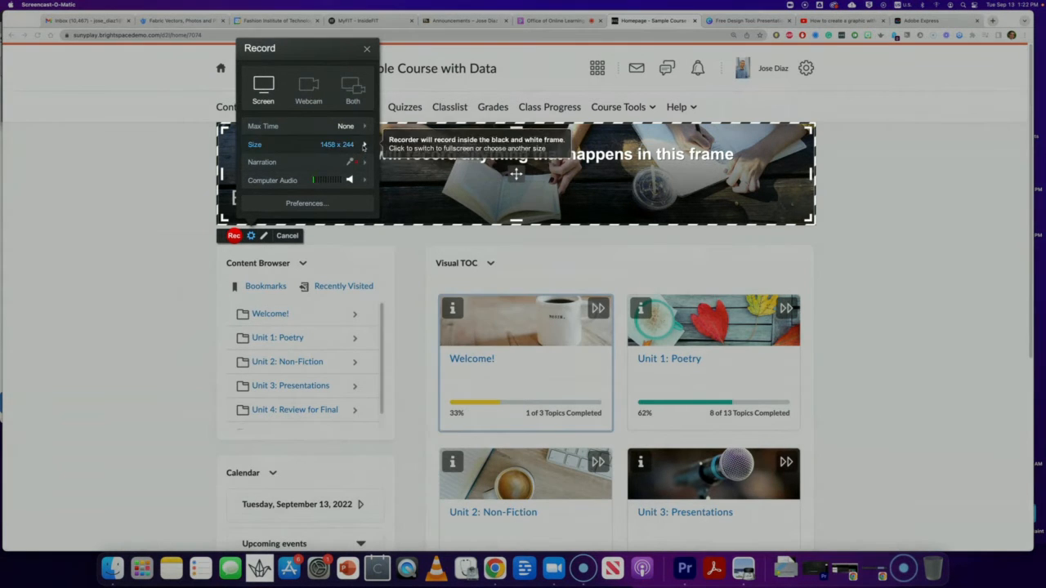
left_click(363, 147)
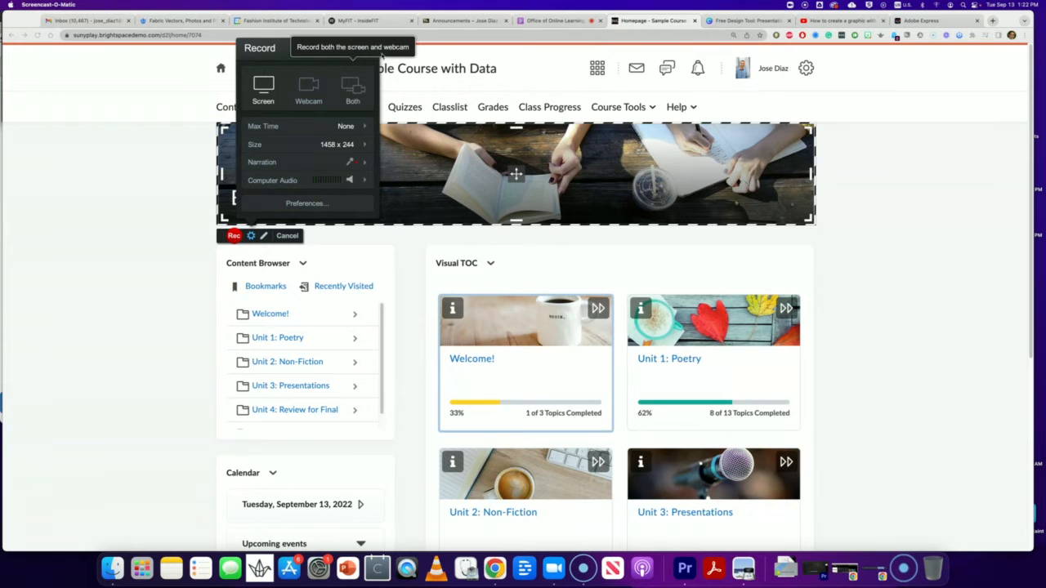
left_click(366, 48)
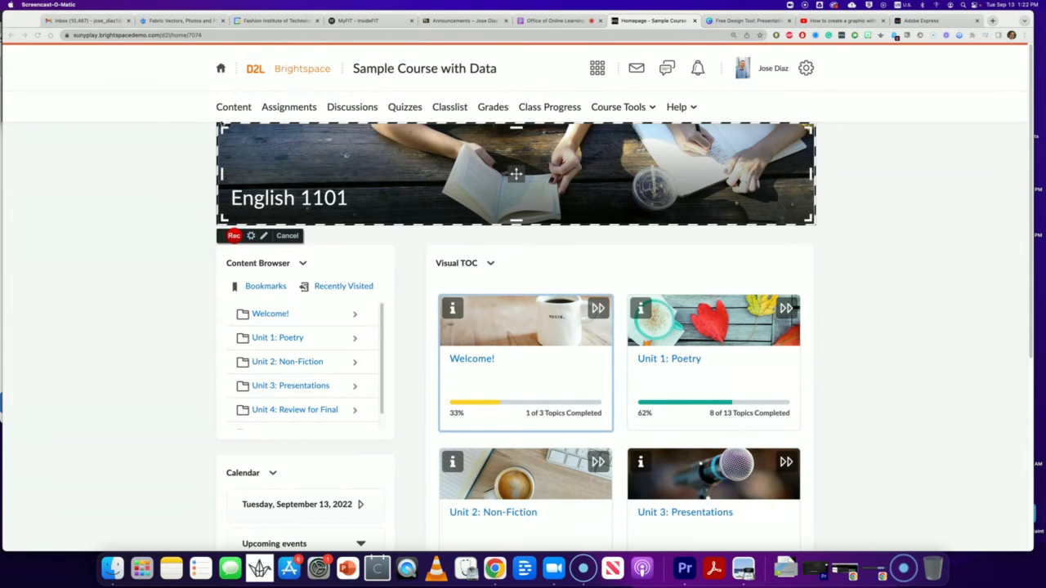
Resize the capture frame by its corners over the banner and the course widgets below it.
left_click_drag(217, 124, 298, 141)
left_click(398, 312)
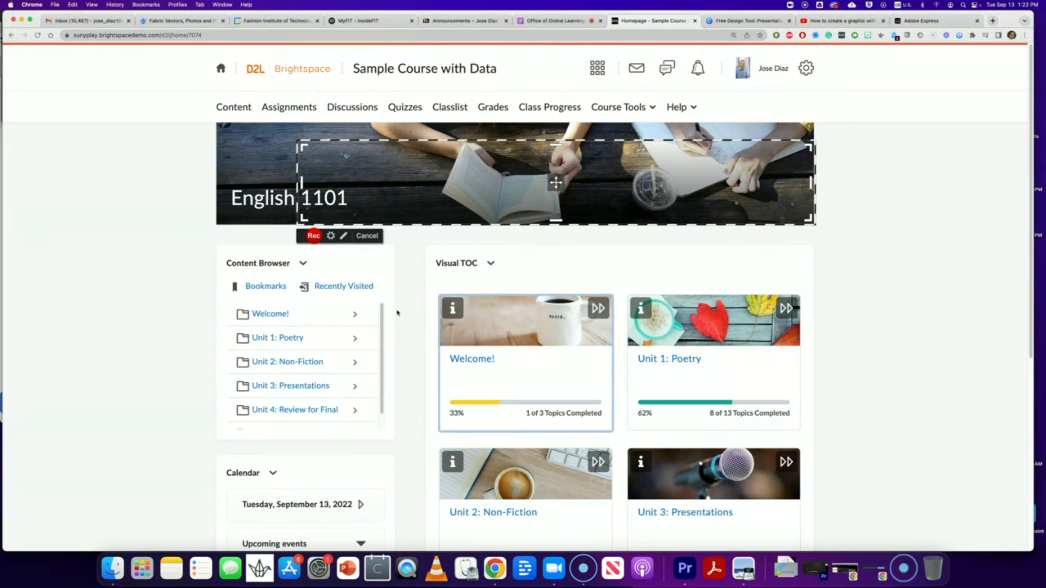
left_click_drag(352, 203, 273, 246)
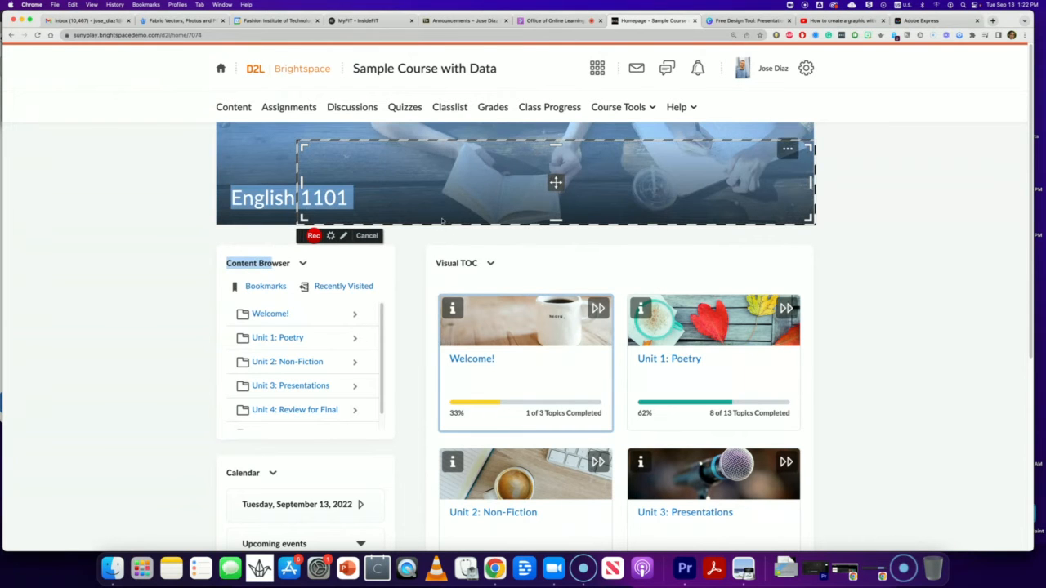
left_click(234, 243)
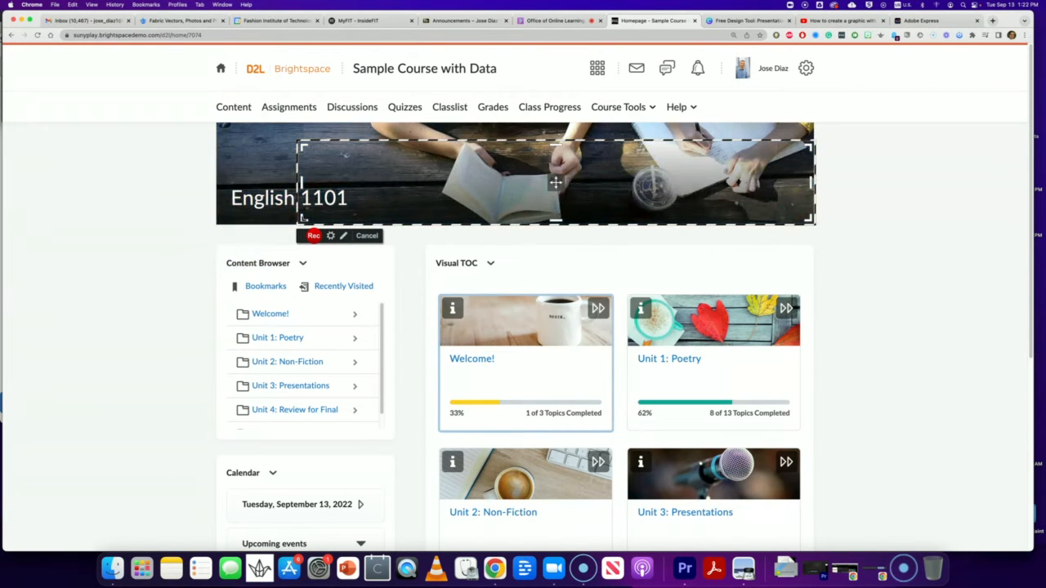
left_click_drag(303, 219, 232, 308)
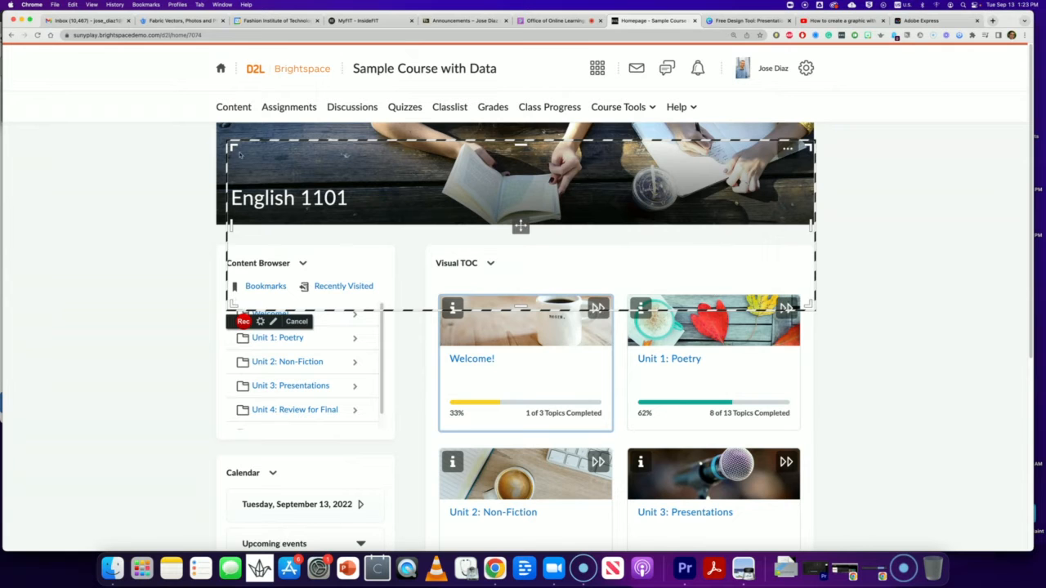
left_click_drag(233, 147, 309, 260)
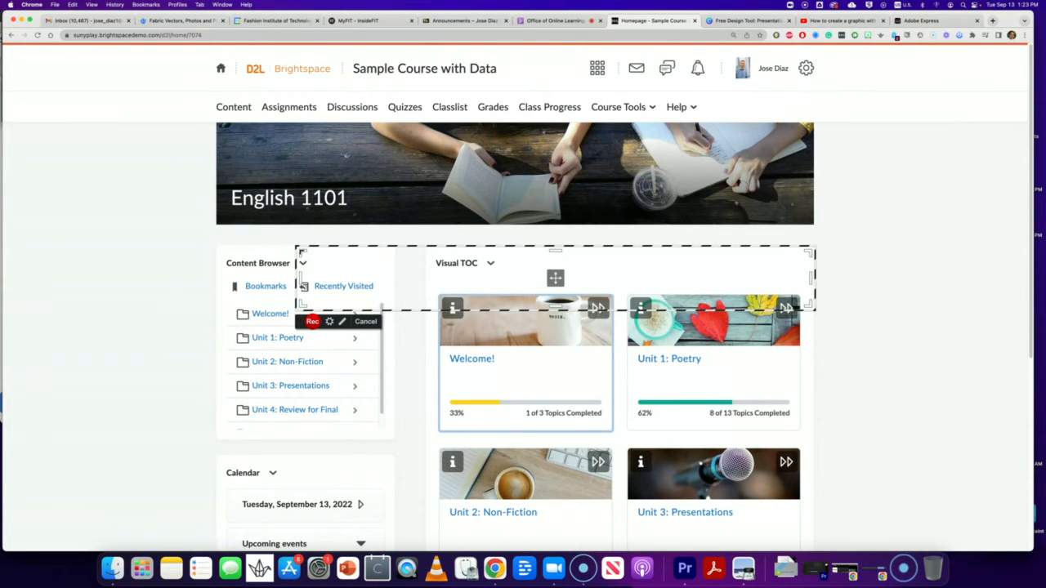
Refit the capture frame to the edges of the English 1101 banner, at about 1458 x 244 pixels.
left_click_drag(302, 254, 216, 124)
left_click_drag(221, 308, 223, 221)
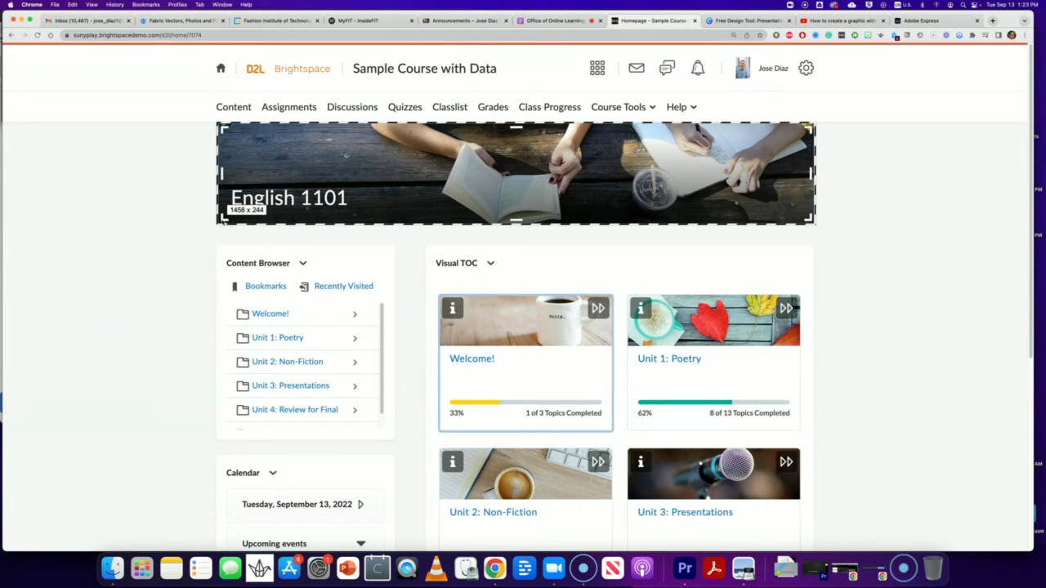
left_click_drag(223, 222, 223, 222)
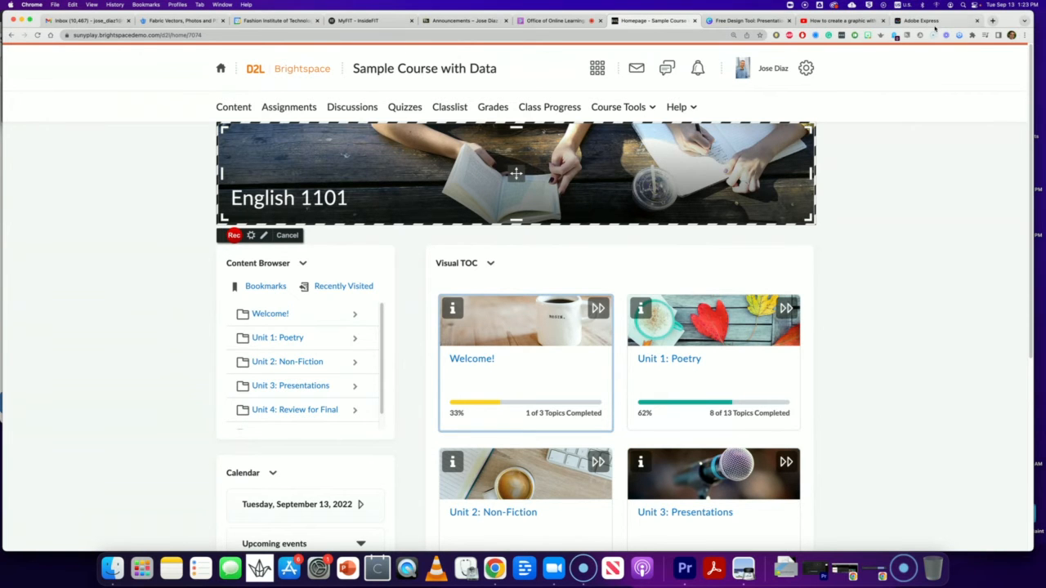
Switch to the Adobe Express home page, cancel the recording setup and minimize the Screencast-O-Matic window.
left_click(933, 22)
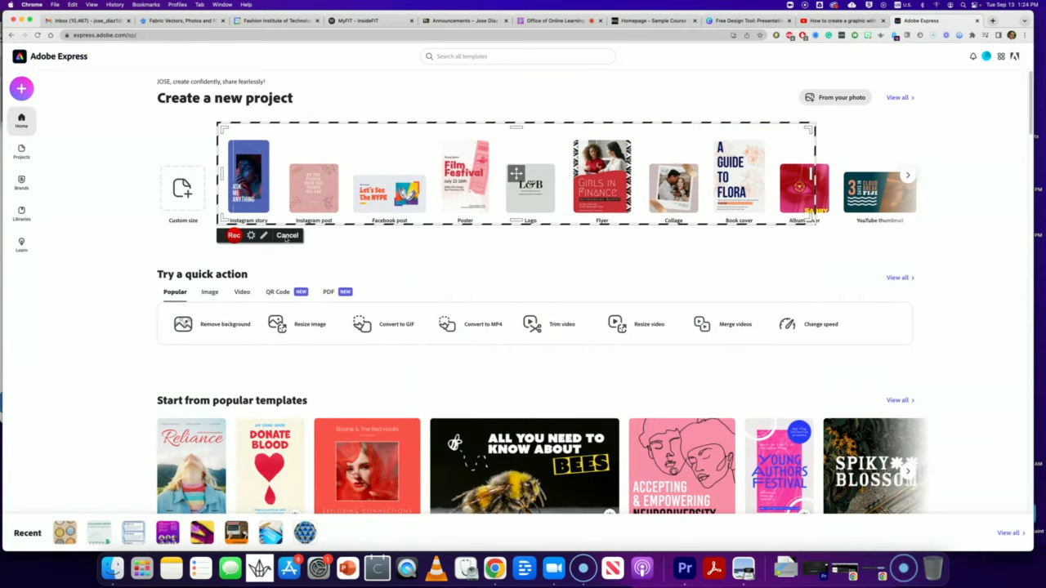
left_click(286, 235)
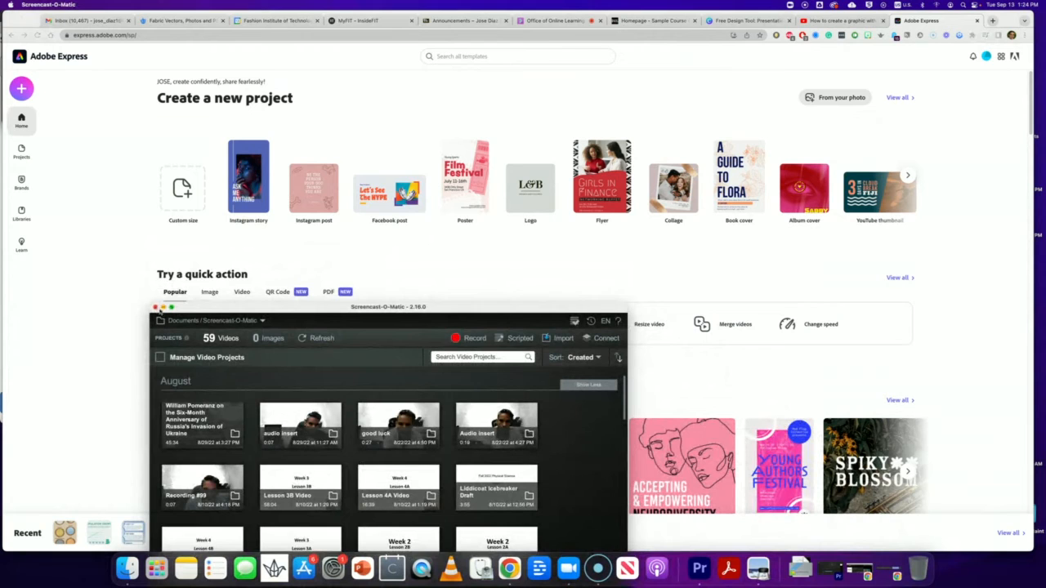
left_click(163, 308)
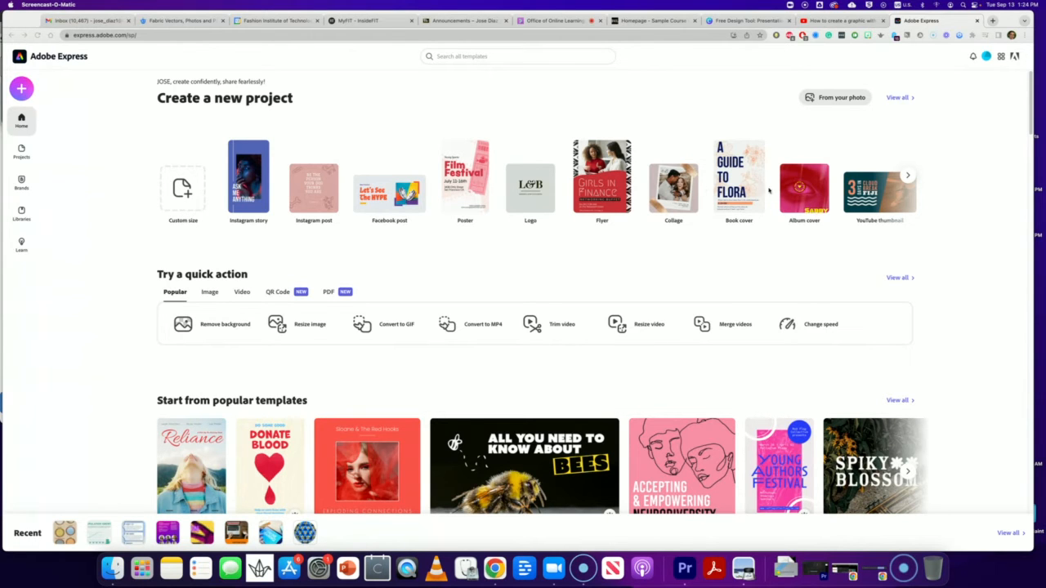
Create a blank custom-size project with a width of 1458 px and a height of 244 px.
left_click(184, 196)
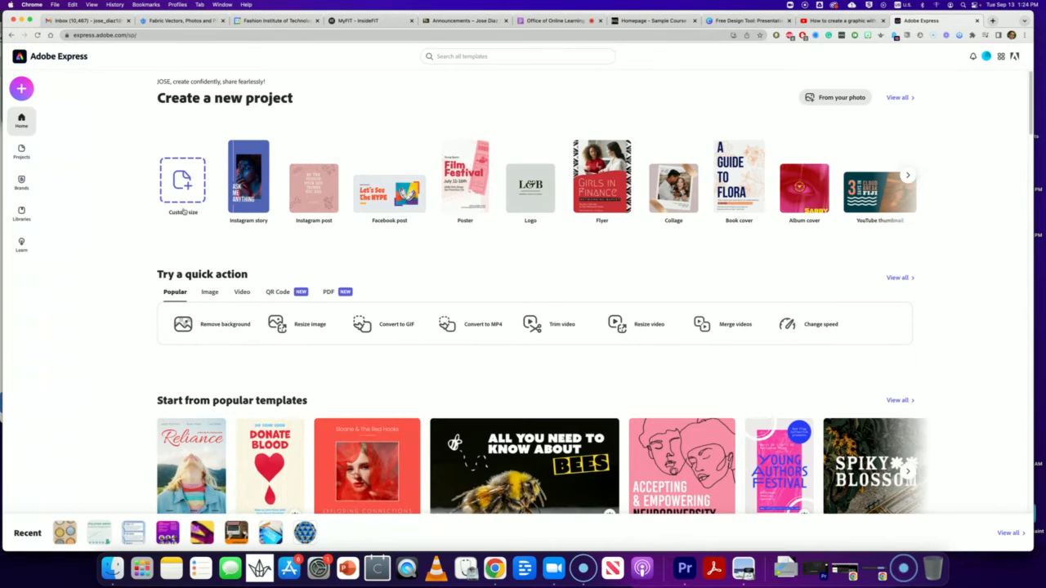
left_click(183, 180)
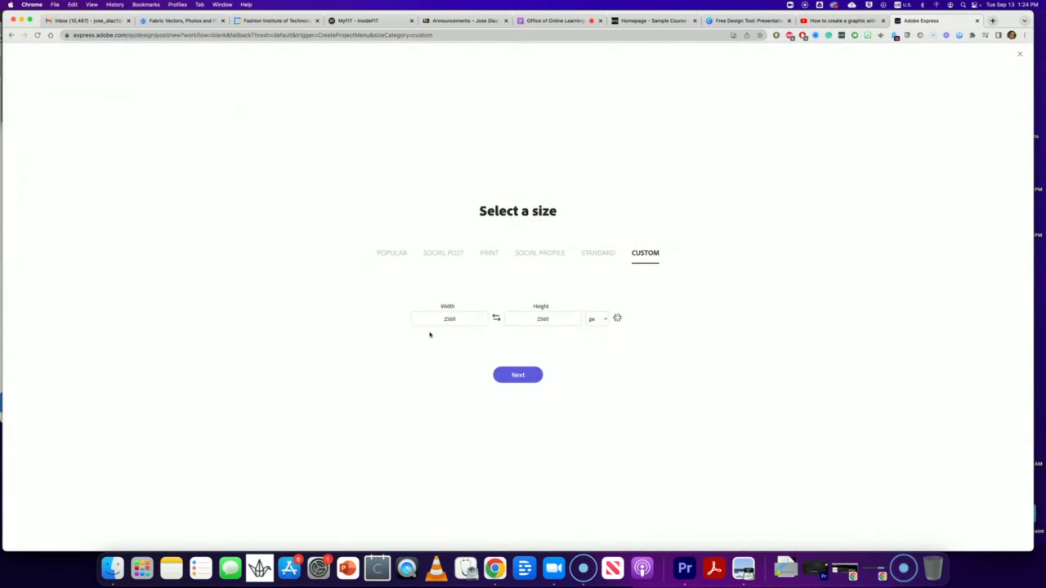
left_click(429, 319)
type("1458")
left_click(529, 319)
type("244")
left_click(516, 377)
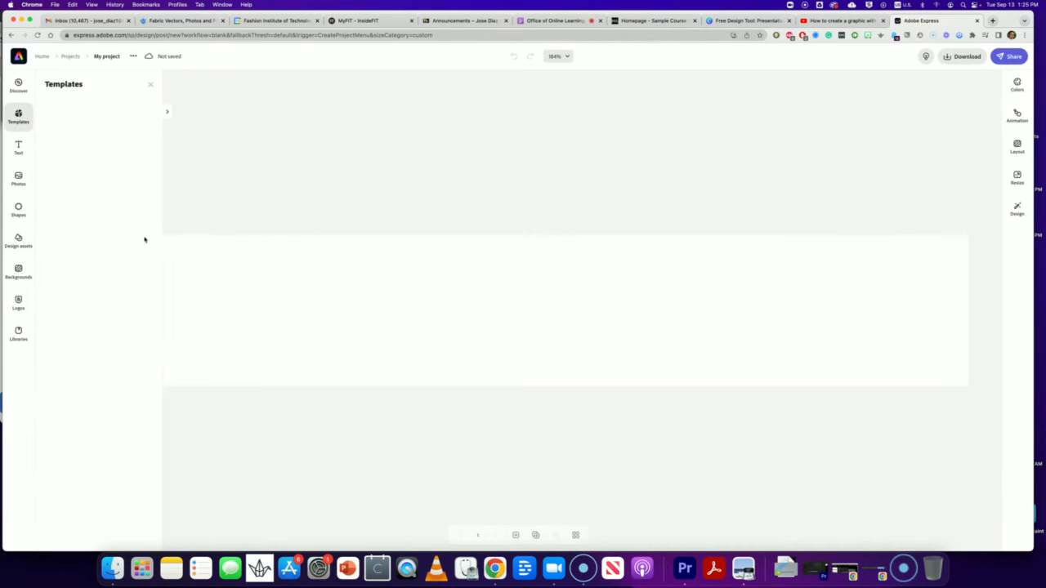
Compare the English 1101 banner on the Brightspace course homepage with the blank Adobe Express canvas.
left_click(648, 21)
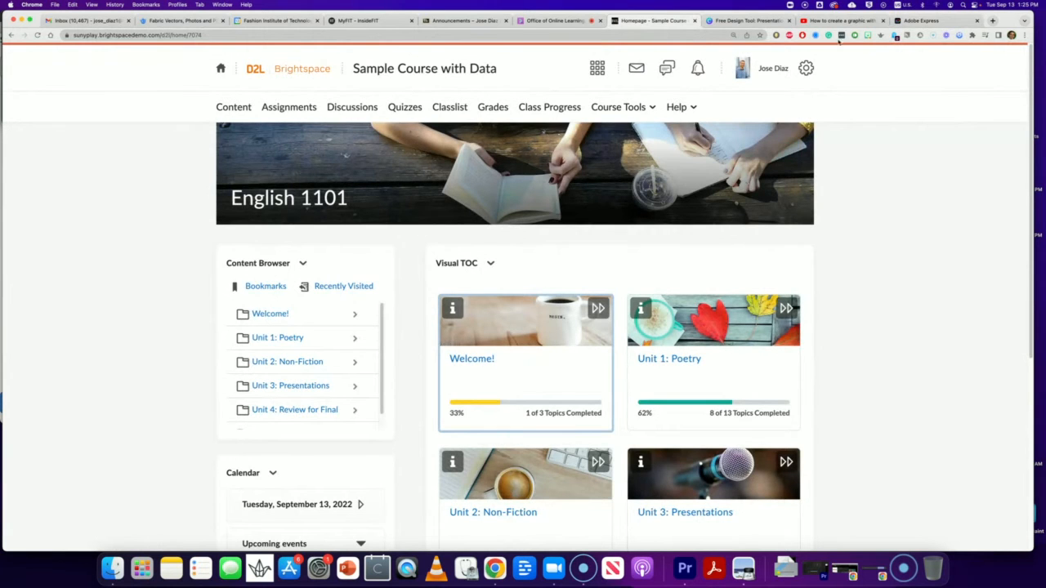
left_click(926, 22)
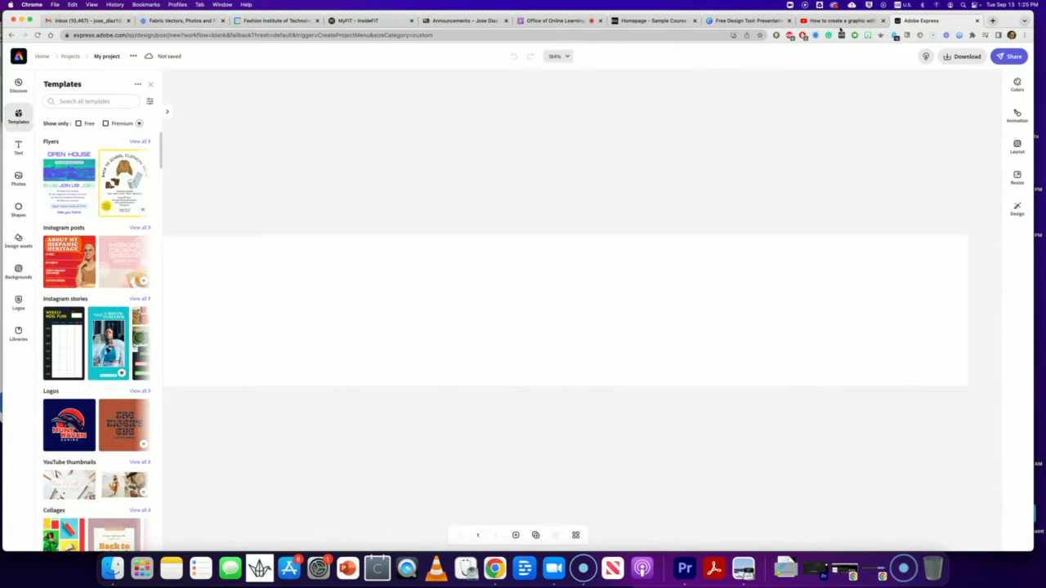
left_click(636, 22)
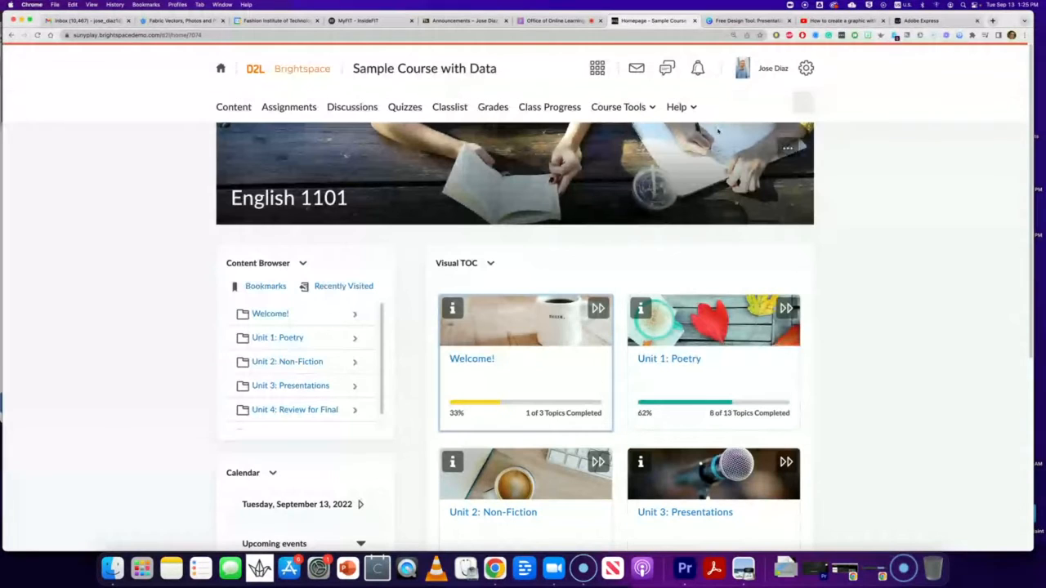
left_click(922, 21)
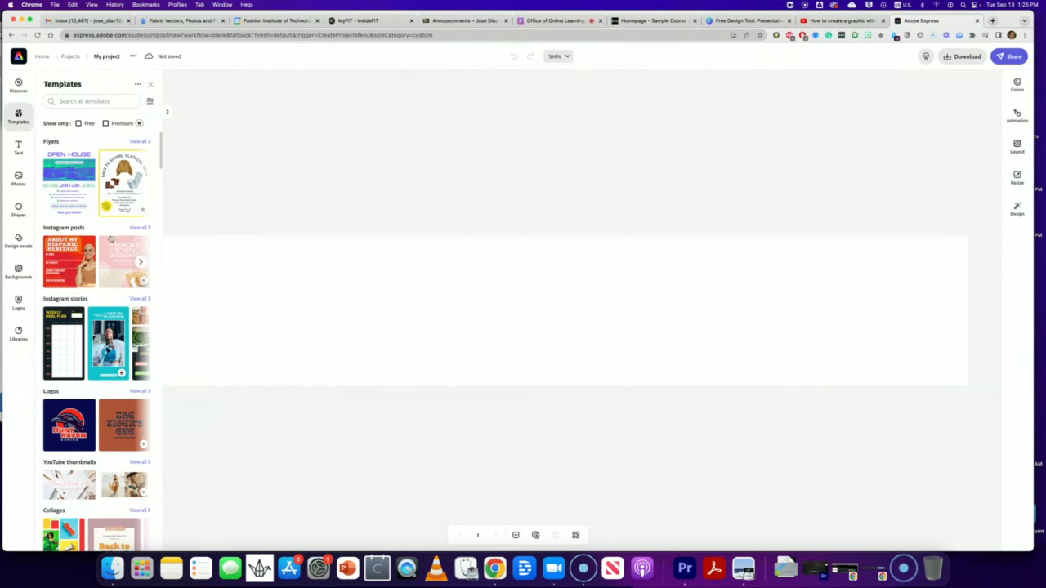
Browse the templates, apply the Bounce 23 Art Center business card template to the project and select its background.
scroll(110, 239, "down", 7)
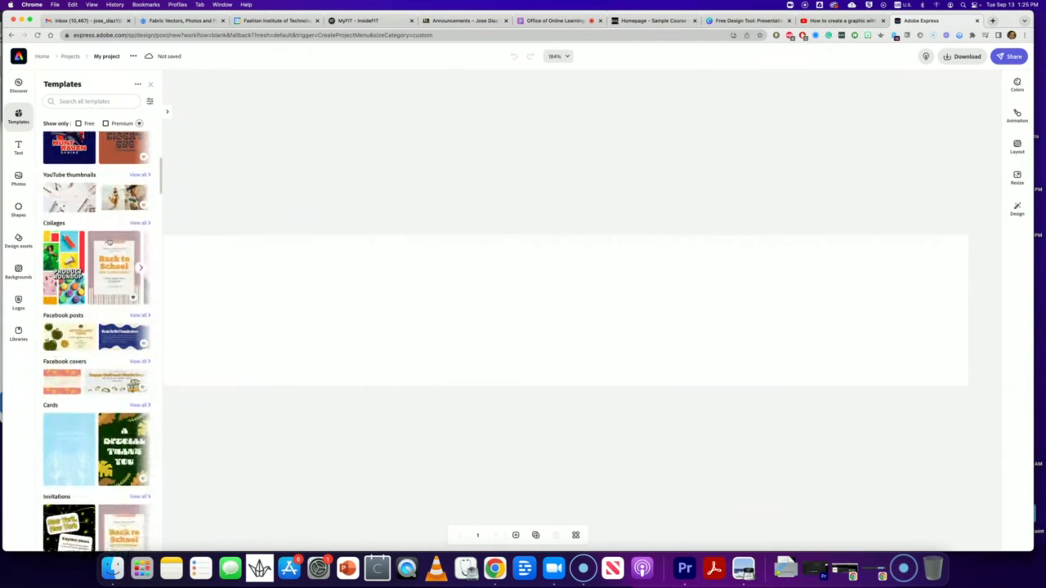
scroll(108, 242, "down", 8)
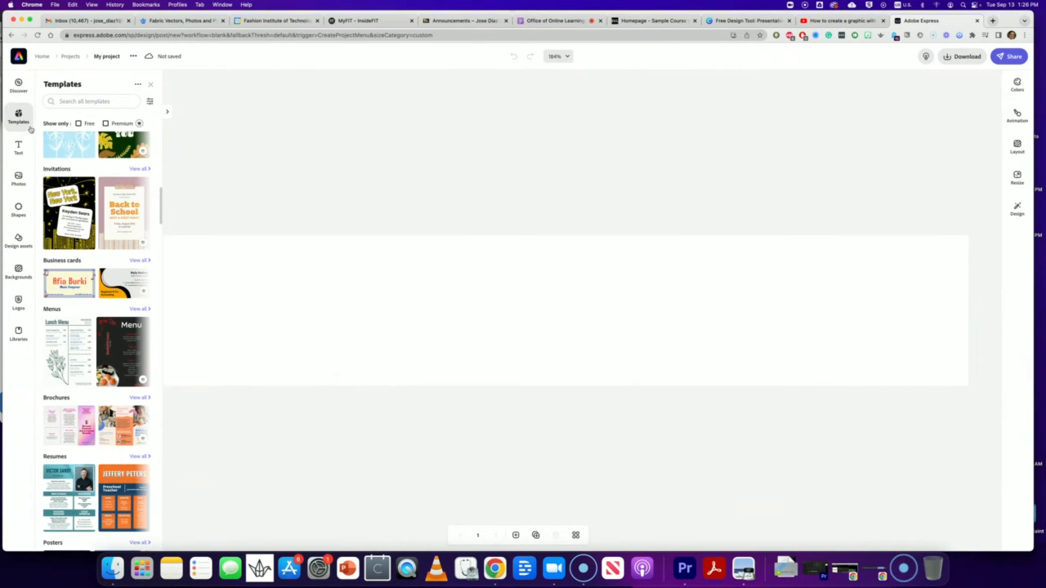
left_click(21, 121)
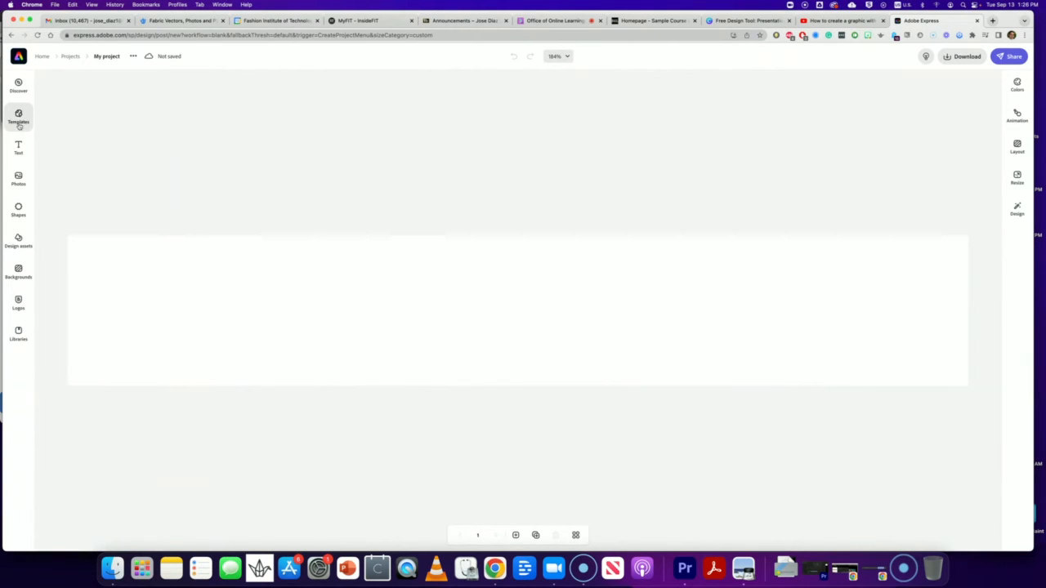
left_click(20, 121)
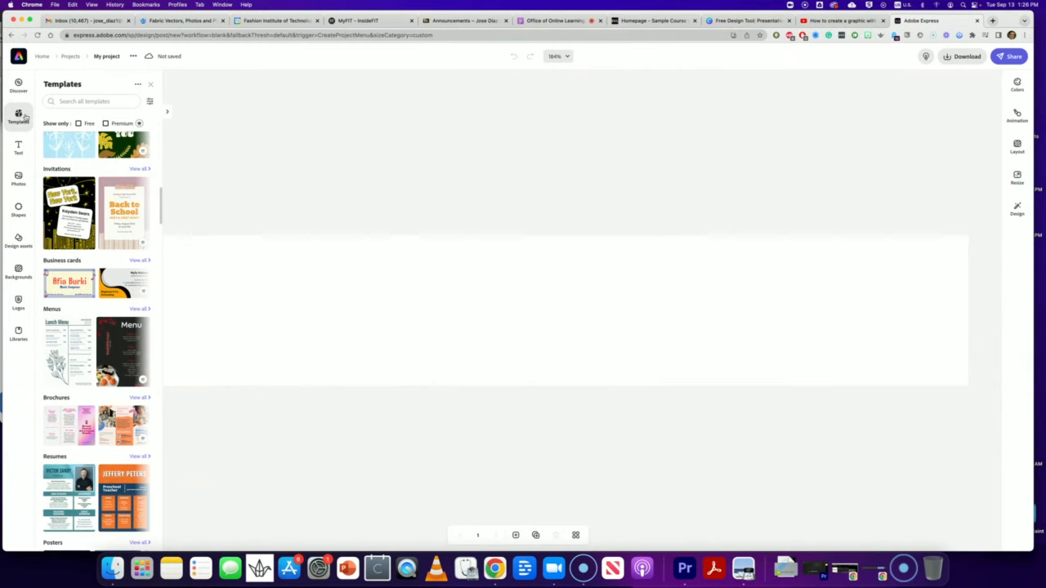
scroll(109, 166, "down", 15)
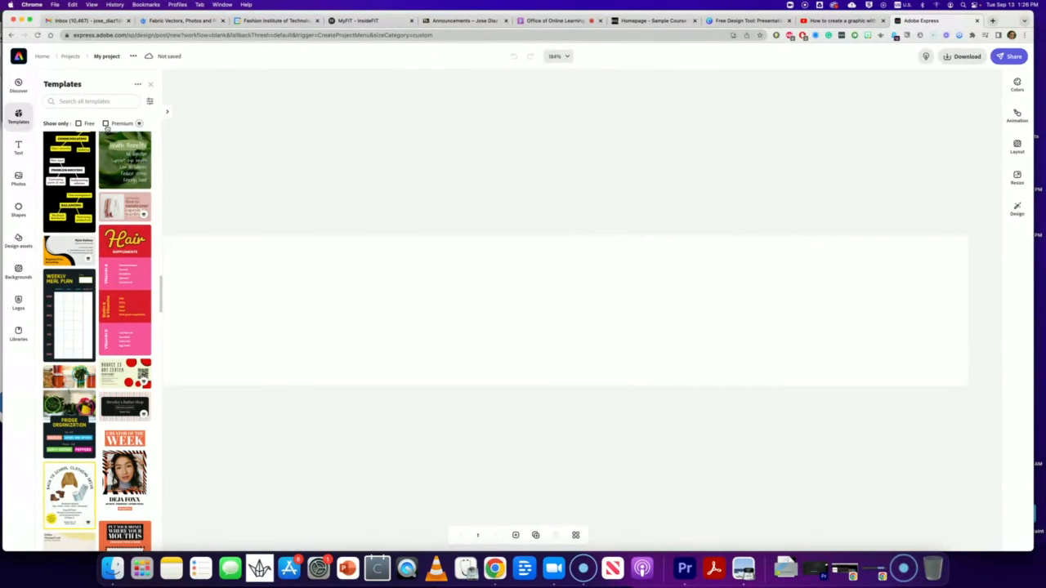
scroll(119, 327, "down", 1)
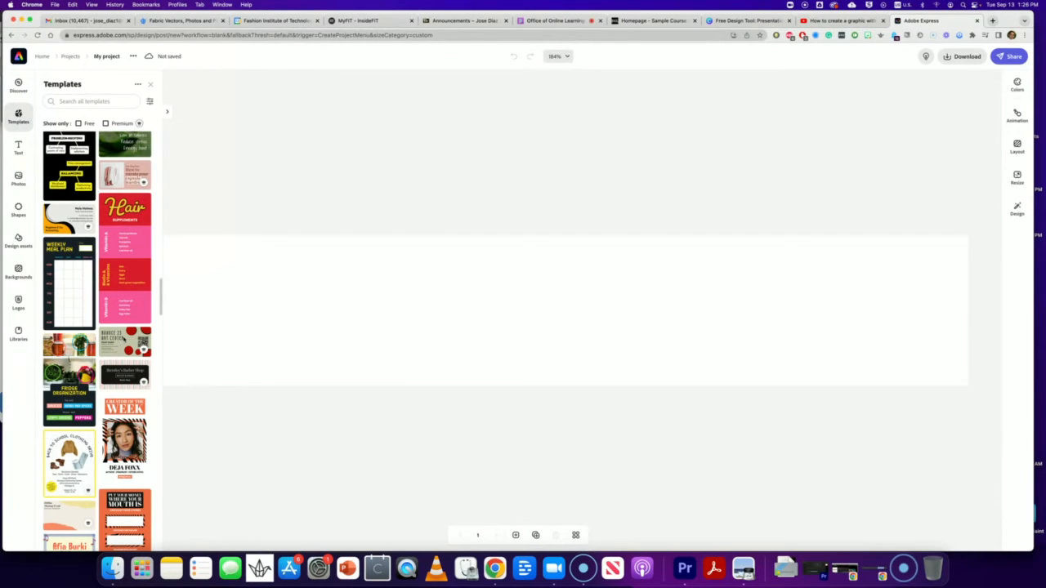
left_click(125, 341)
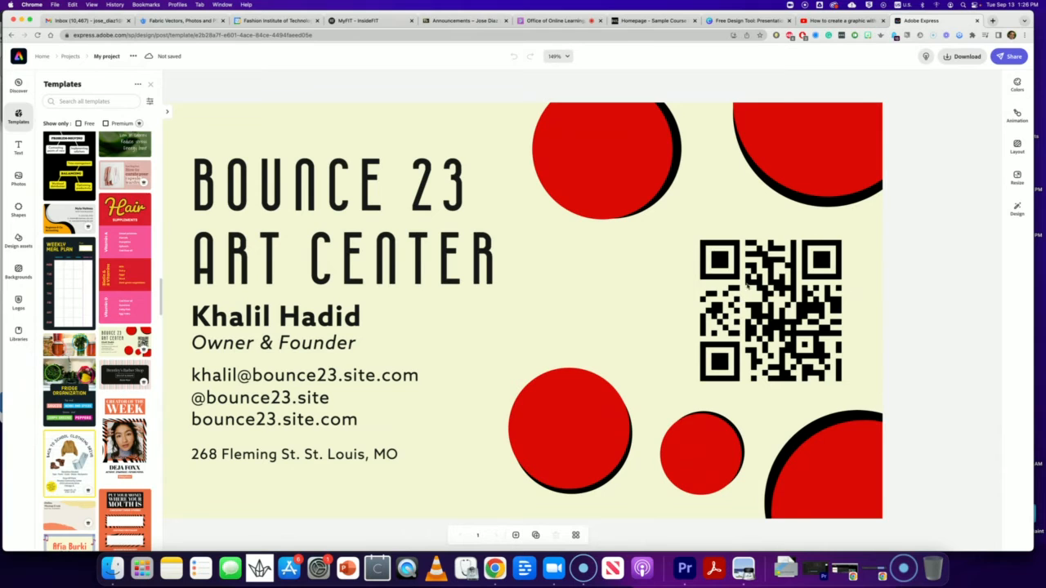
left_click(767, 236)
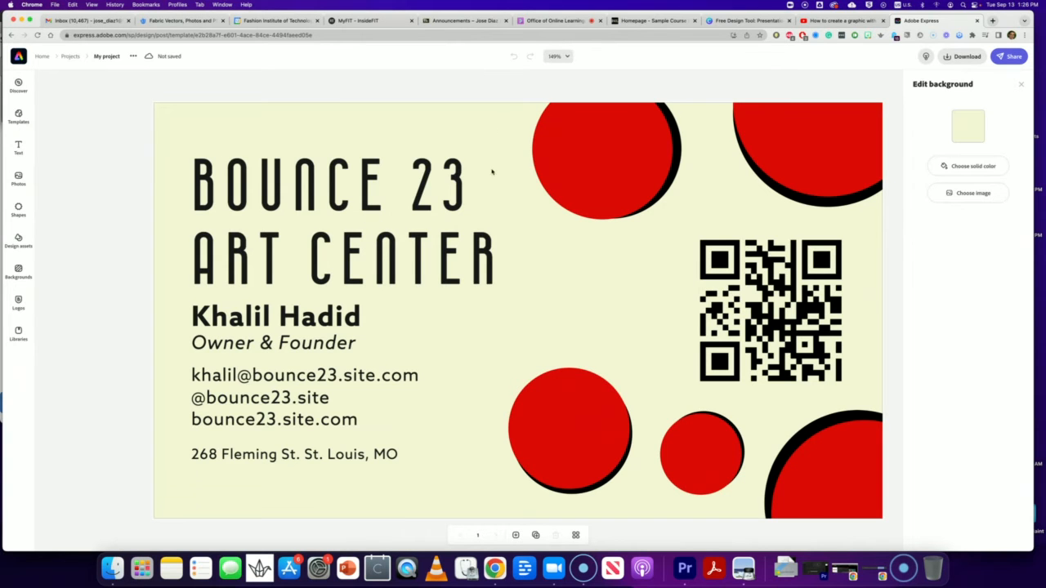
Reopen the template collection and apply the cream music composer business card template with the blue staff-line border.
left_click(20, 122)
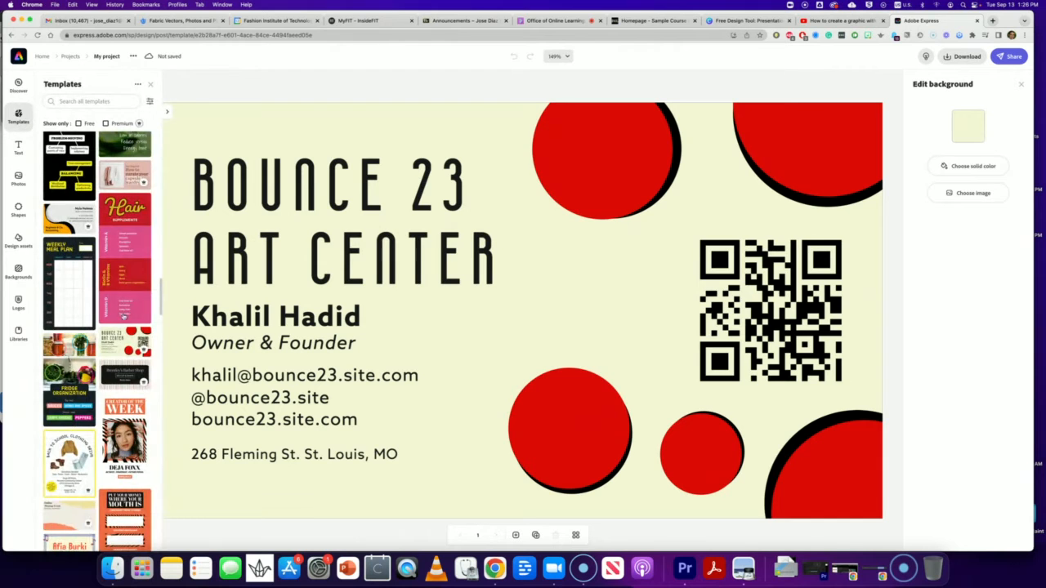
scroll(114, 324, "down", 5)
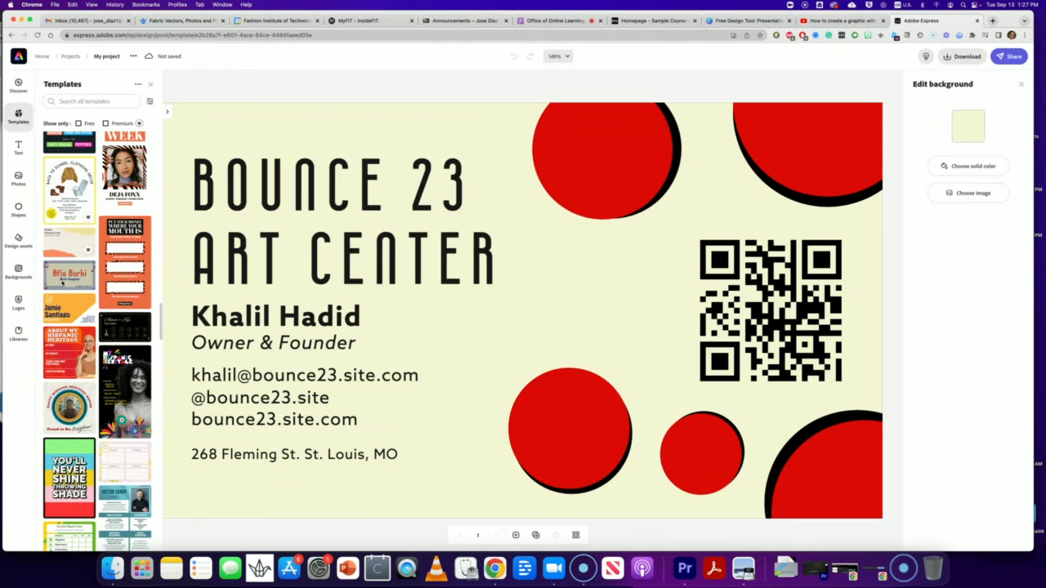
left_click(62, 282)
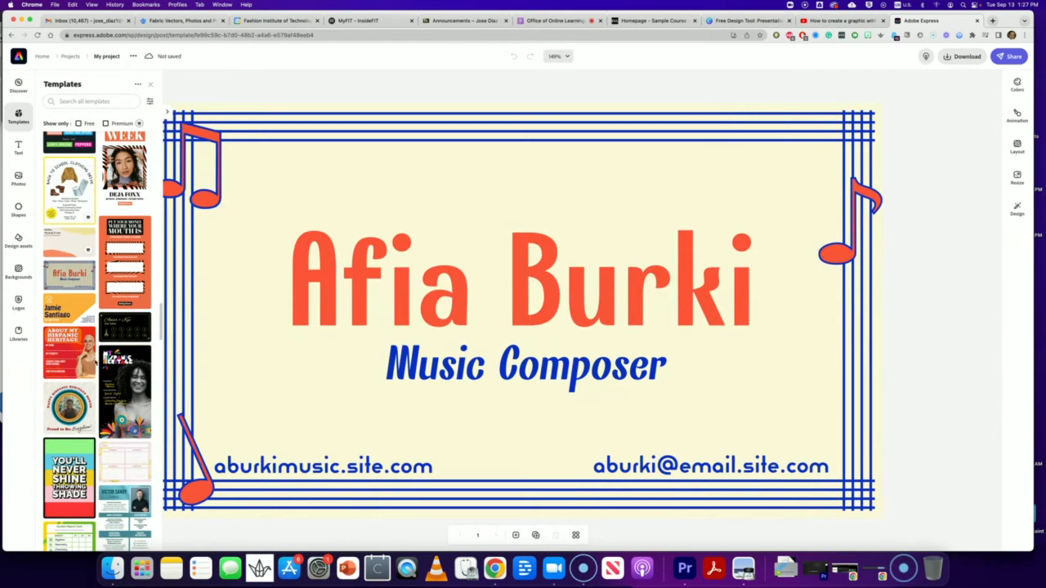
Look further through the template collection for other designs.
scroll(94, 395, "down", 10)
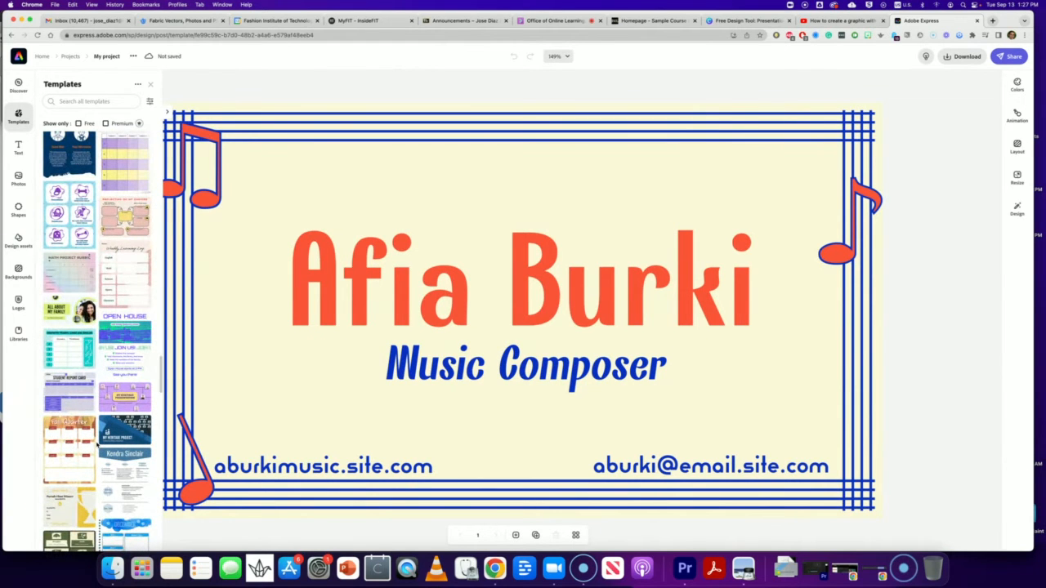
scroll(97, 445, "down", 3)
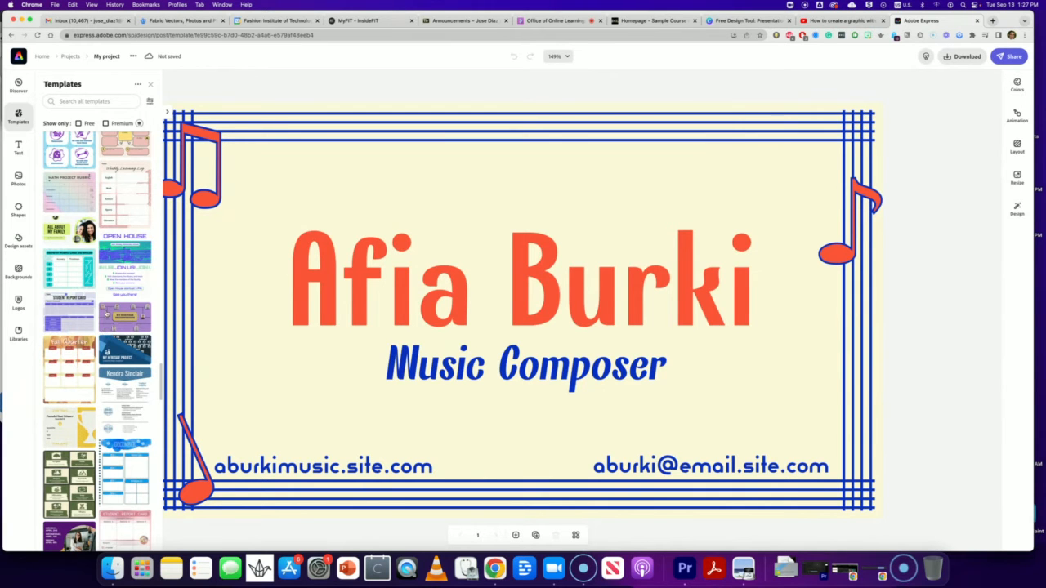
scroll(106, 331, "down", 10)
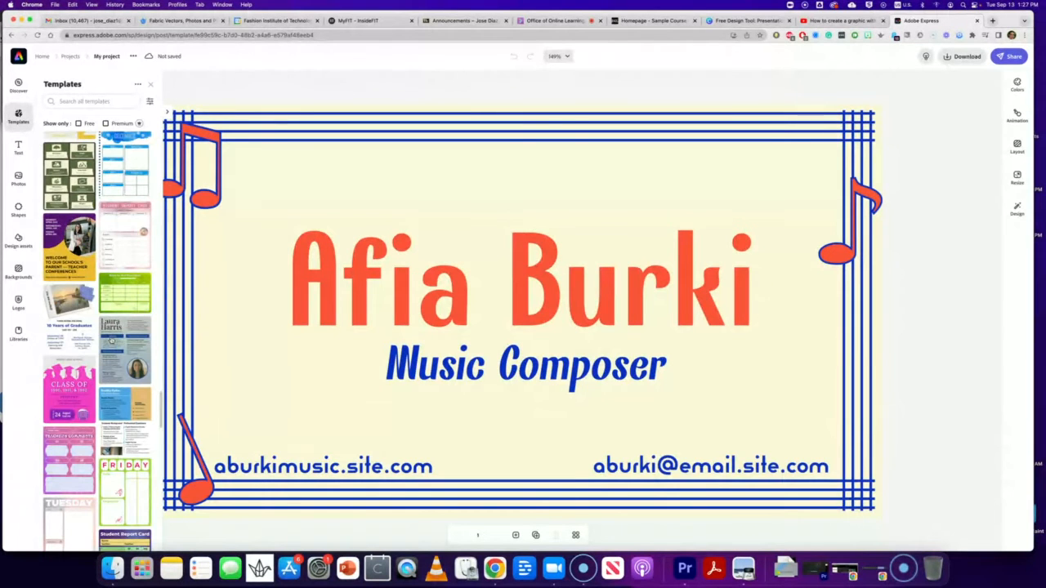
scroll(111, 340, "down", 8)
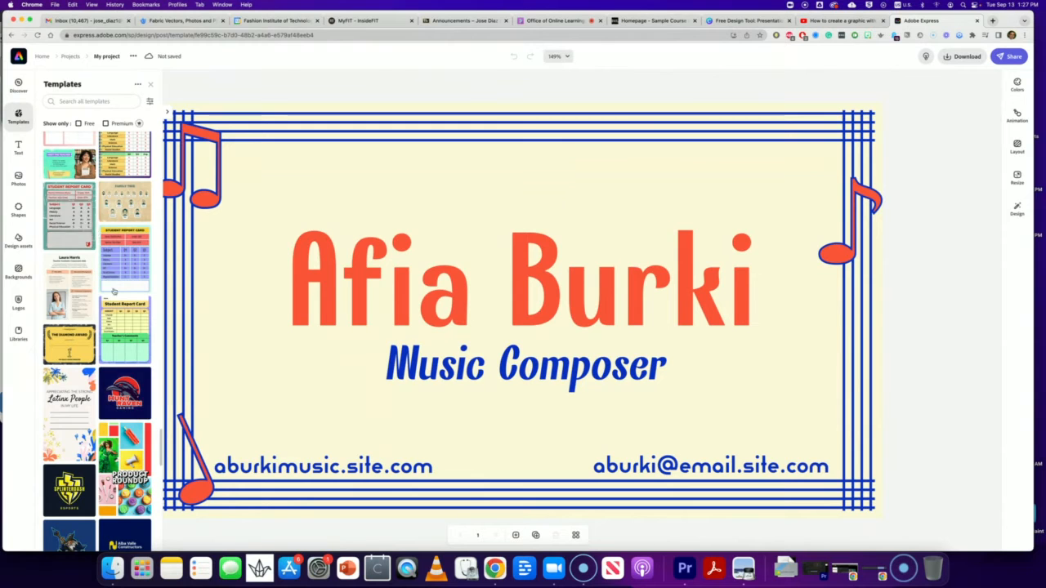
scroll(123, 343, "down", 5)
scroll(98, 343, "down", 8)
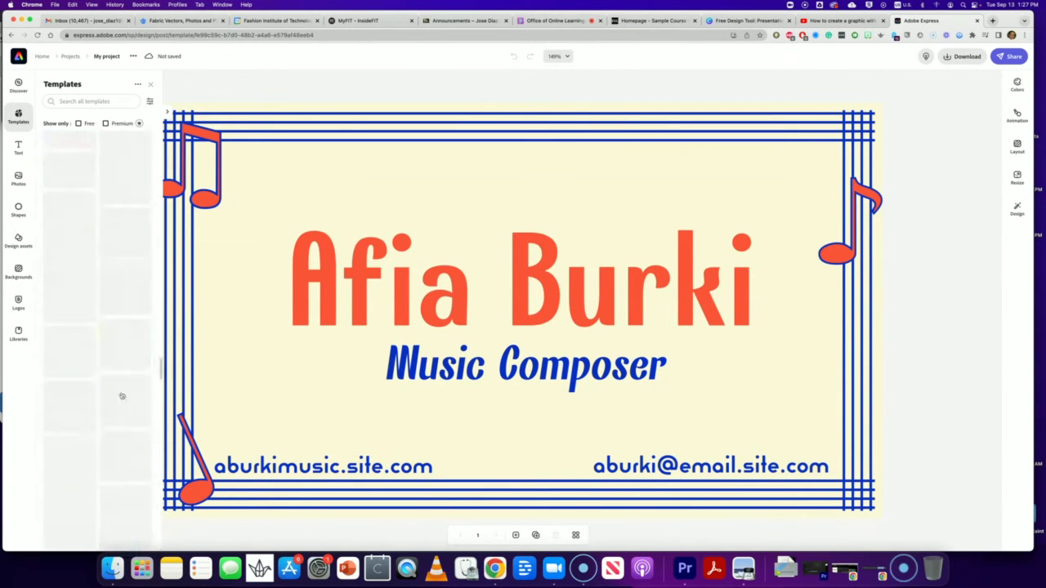
Show the layers, shift the blue staff-line border down and right, shrink it towards the lower-right corner of the card, and select the orange heading.
left_click(184, 508)
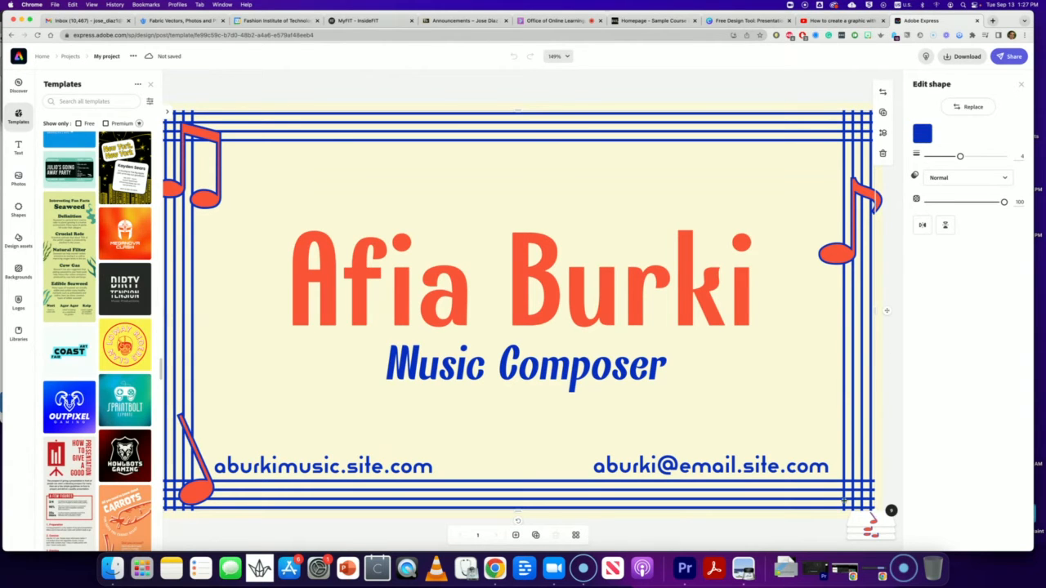
left_click(877, 513)
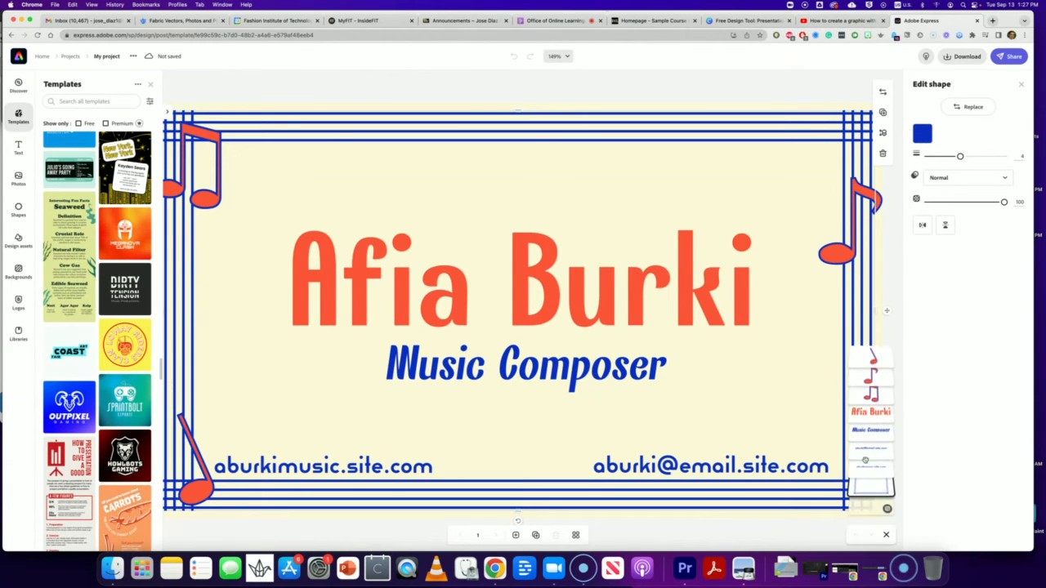
left_click(261, 108)
left_click_drag(397, 132, 259, 141)
left_click_drag(160, 136, 183, 132)
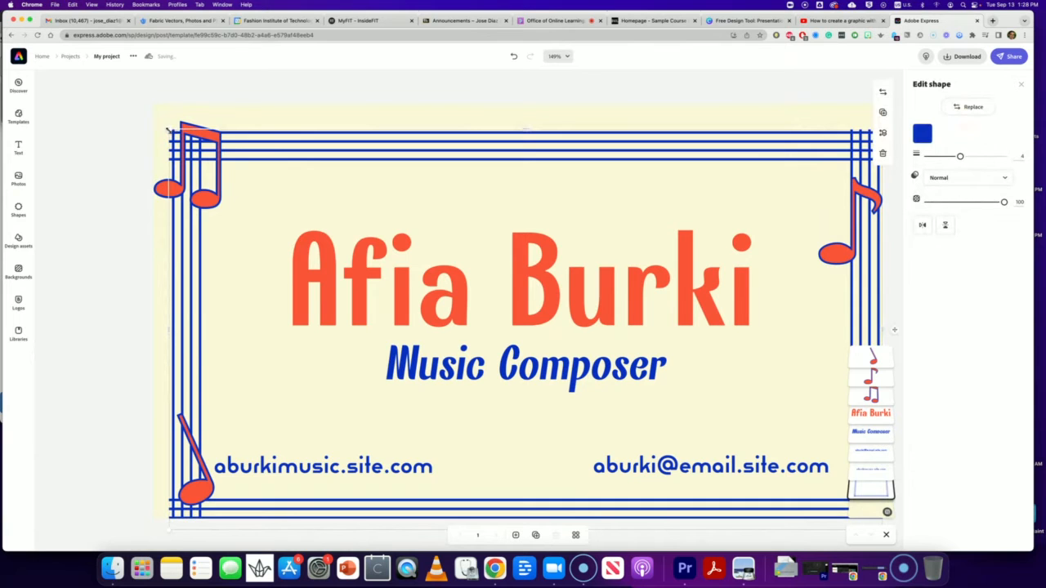
left_click_drag(174, 129, 398, 258)
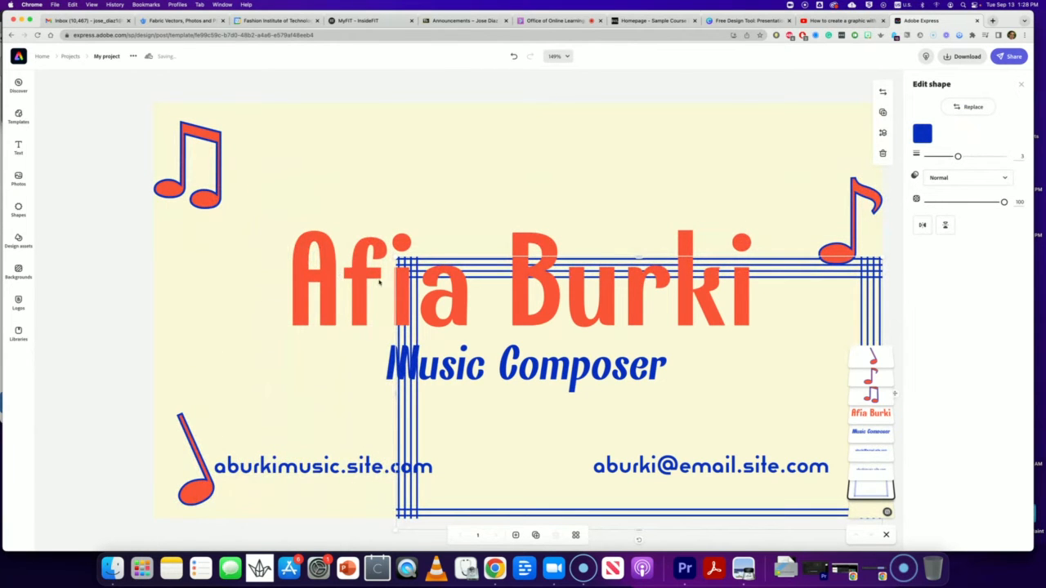
left_click(319, 283)
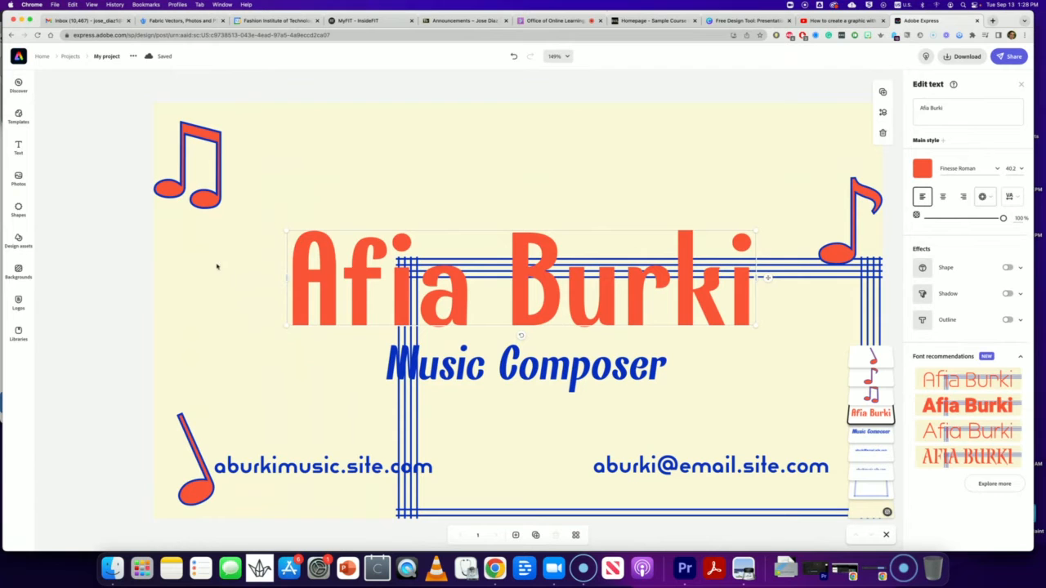
Return to the home page and start a project from the popular "All You Need to Know About Bees" template.
left_click(40, 57)
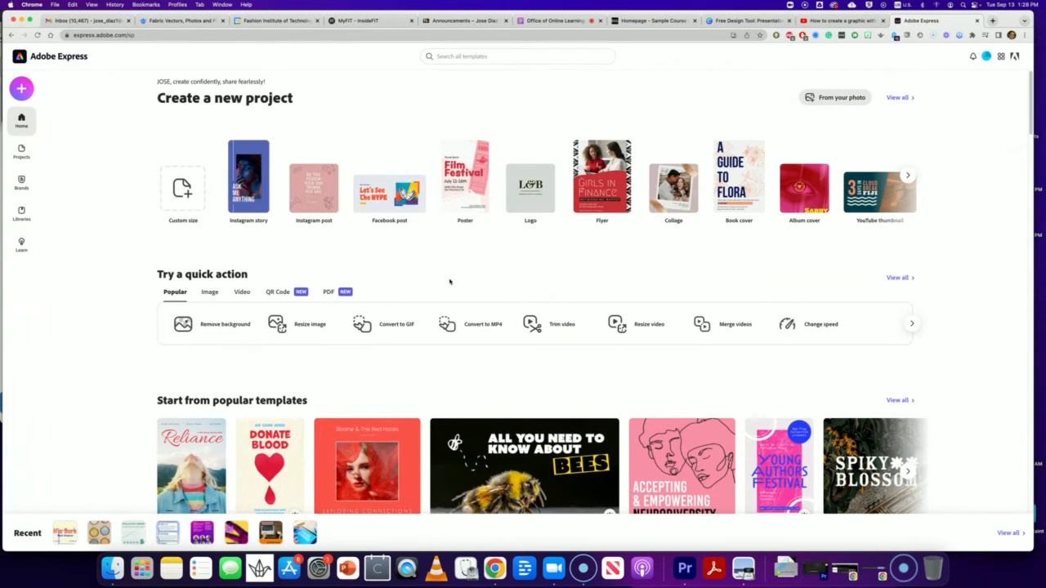
scroll(449, 282, "down", 4)
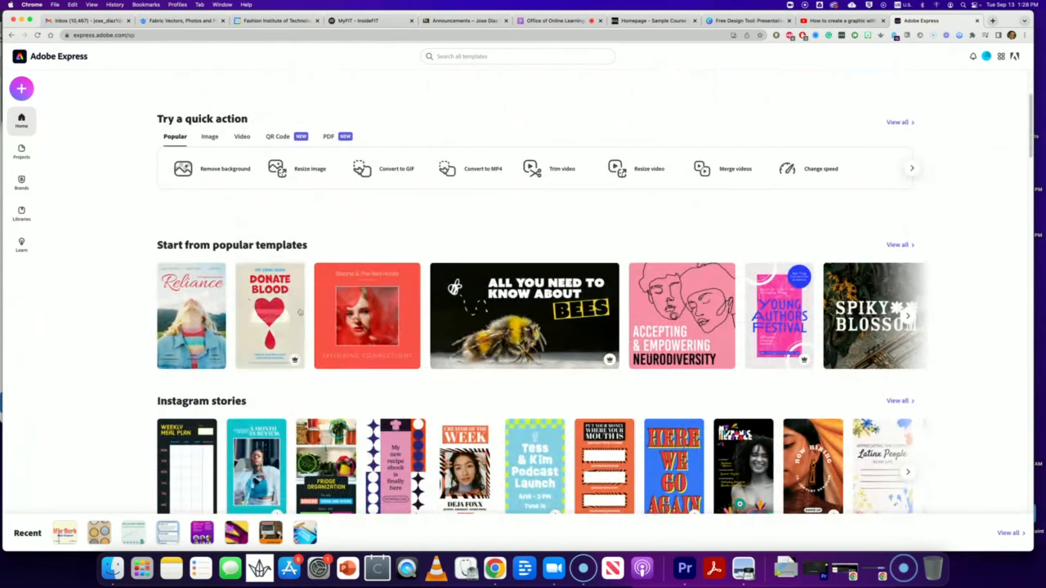
scroll(608, 347, "down", 3)
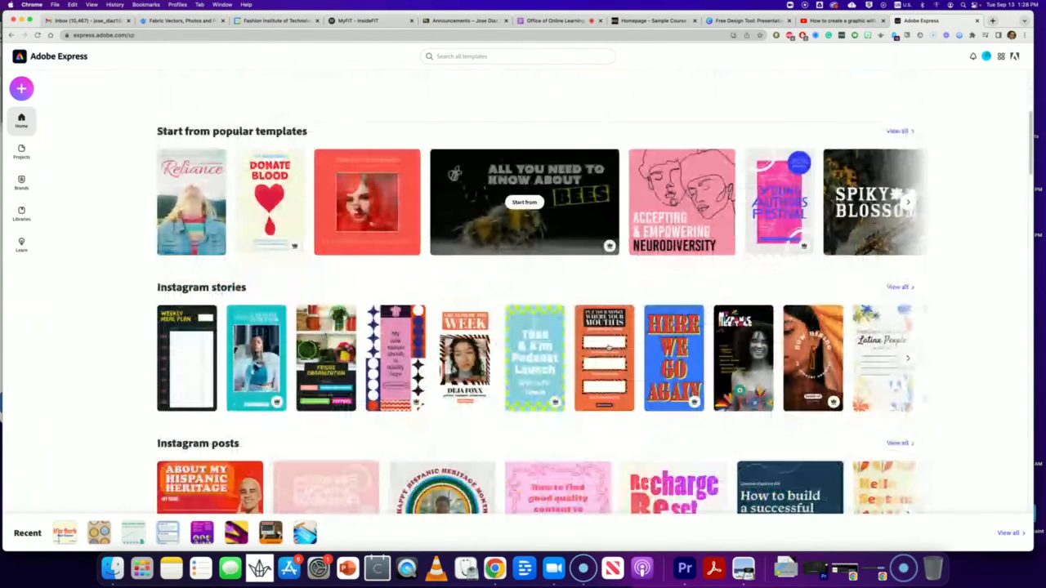
scroll(608, 347, "up", 1)
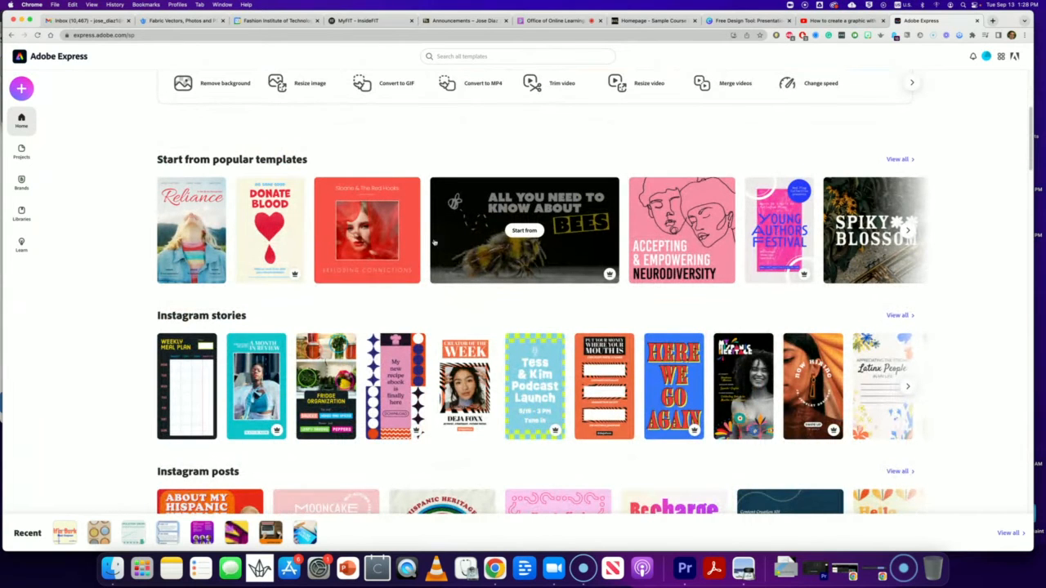
left_click(515, 233)
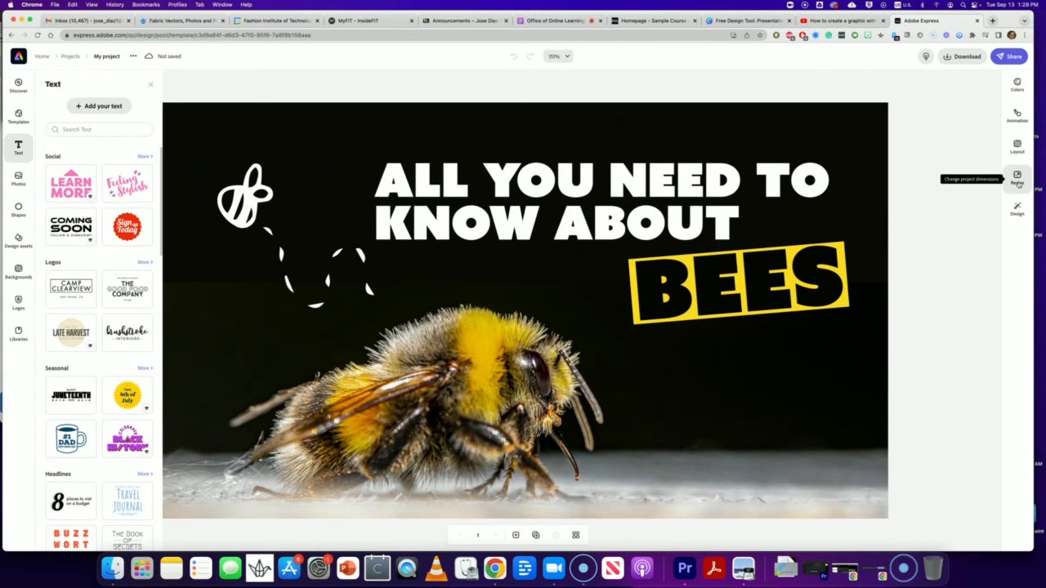
Begin a custom resize of the bees project and set the width to 1458 px.
left_click(1017, 184)
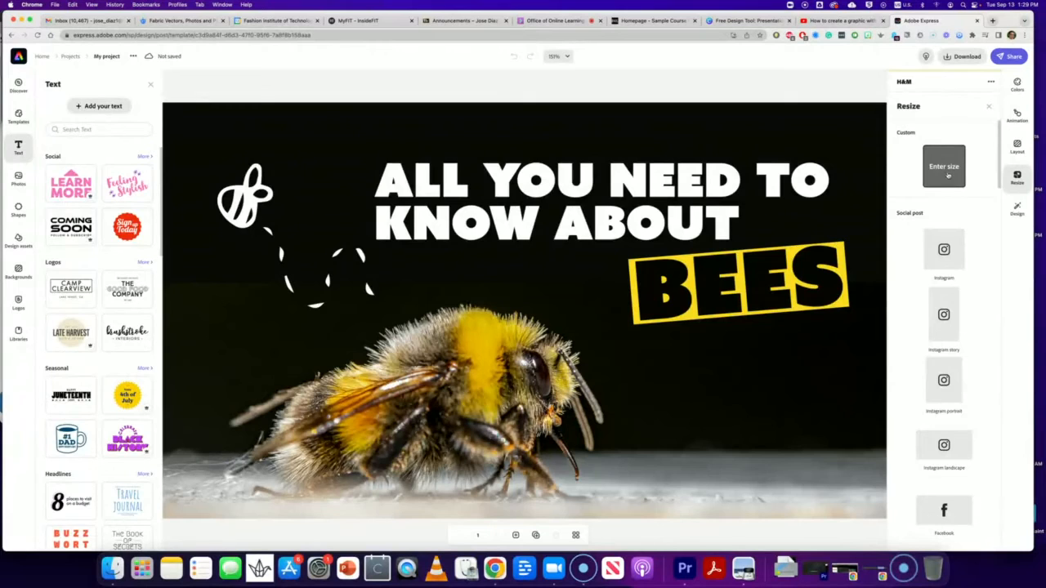
left_click(948, 174)
left_click(446, 301)
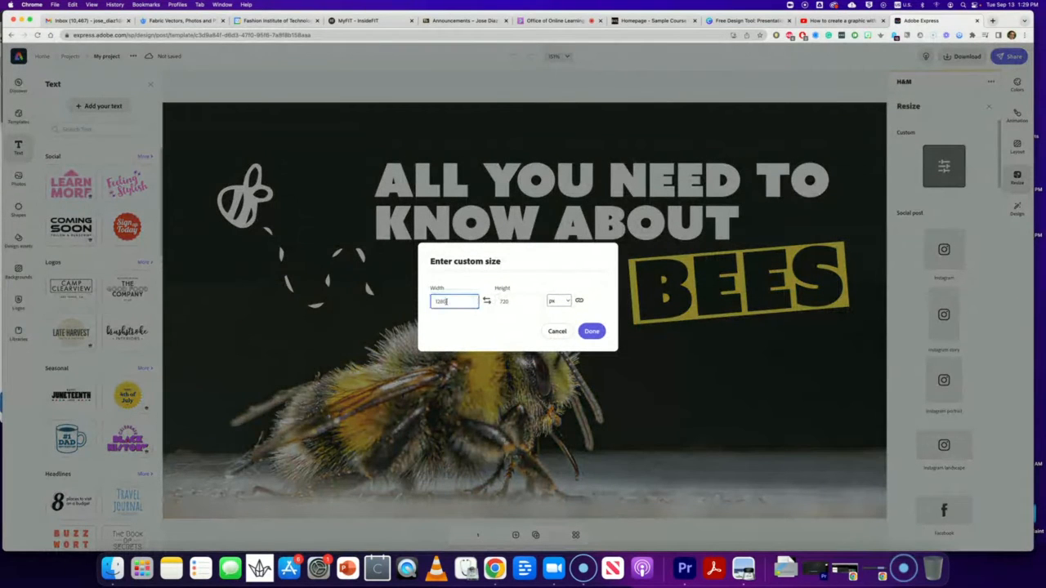
key("super+a")
type("14")
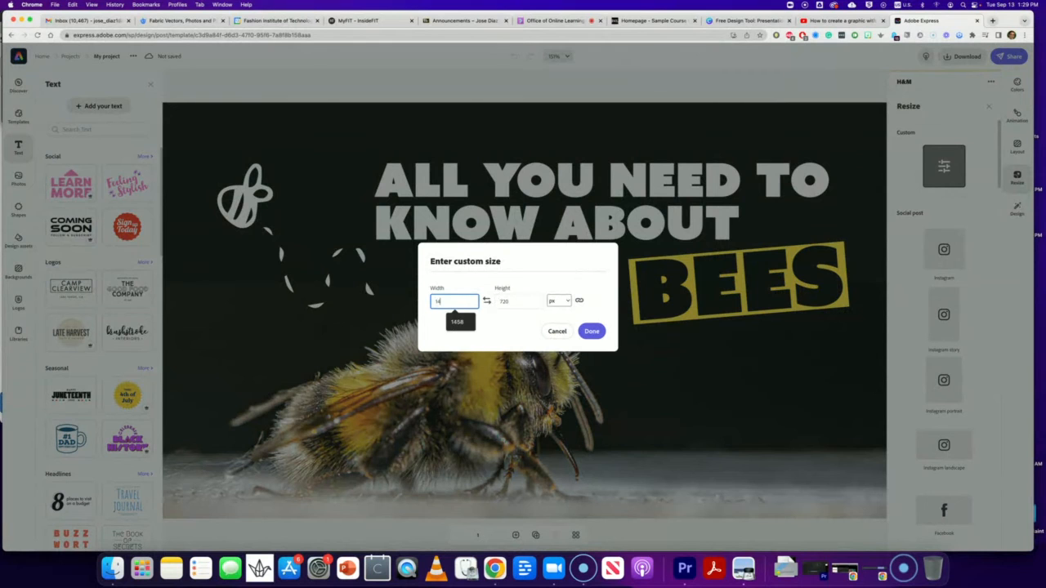
type("58")
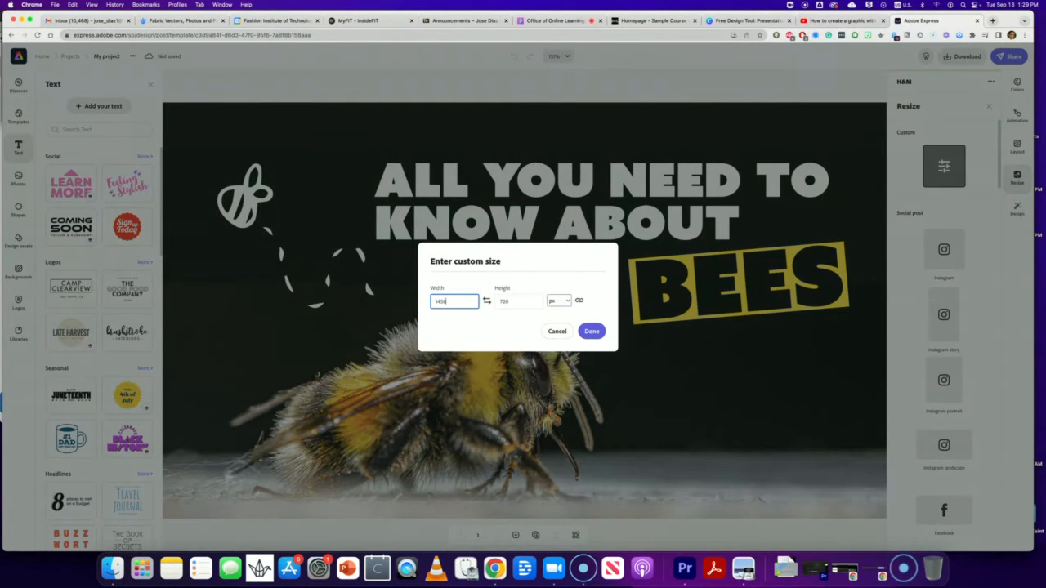
Set the custom height to 244 px and apply the new size to the project.
left_click(497, 303)
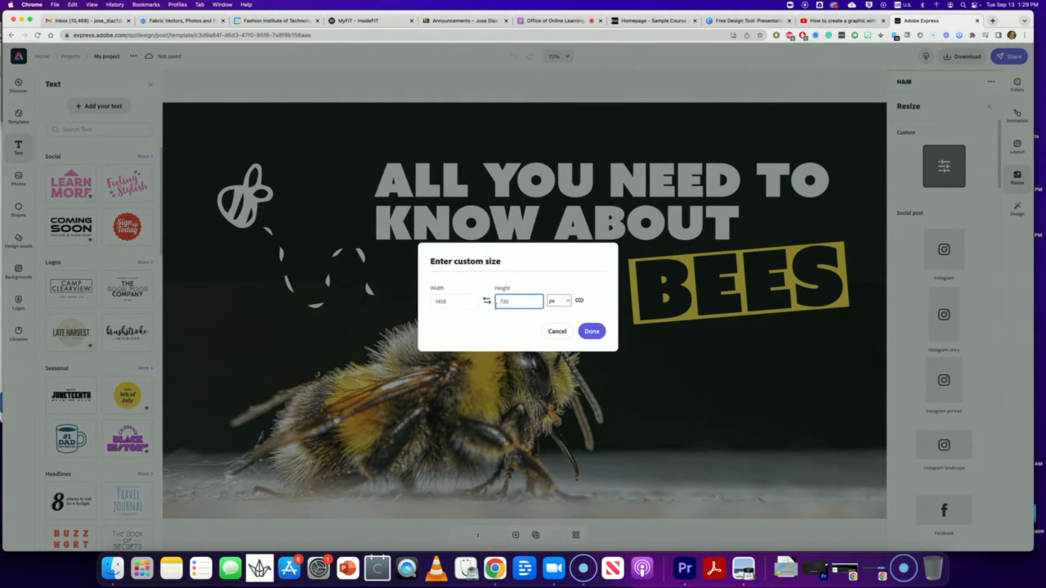
type("244")
key("BackSpace")
key("BackSpace")
key("BackSpace")
key("BackSpace")
key("BackSpace")
key("BackSpace")
type("24")
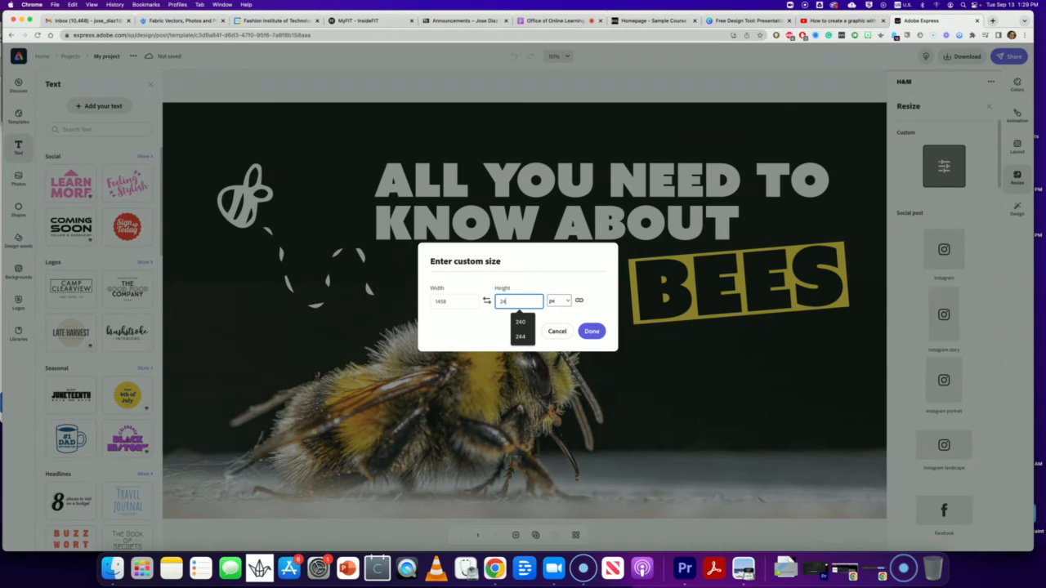
type("4")
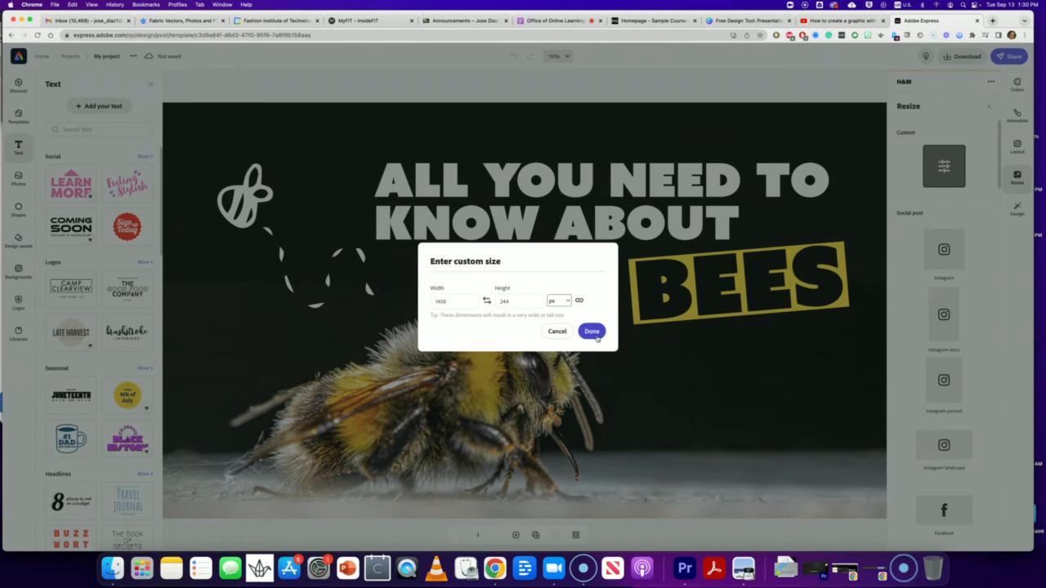
left_click(595, 335)
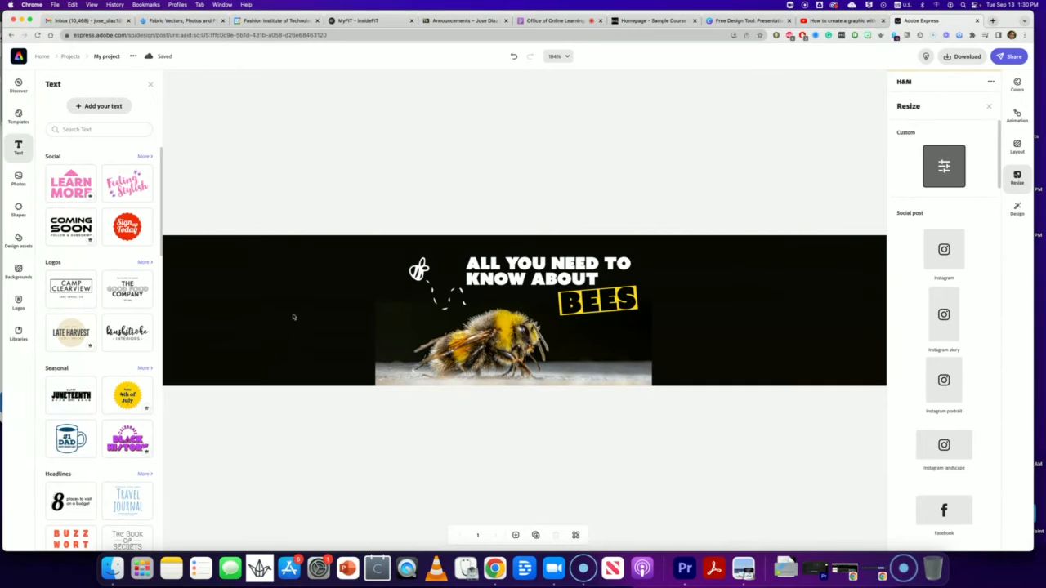
Move the bee photo to the left half of the banner and shift the heading, BEES label and bee doodle right of it.
left_click(454, 363)
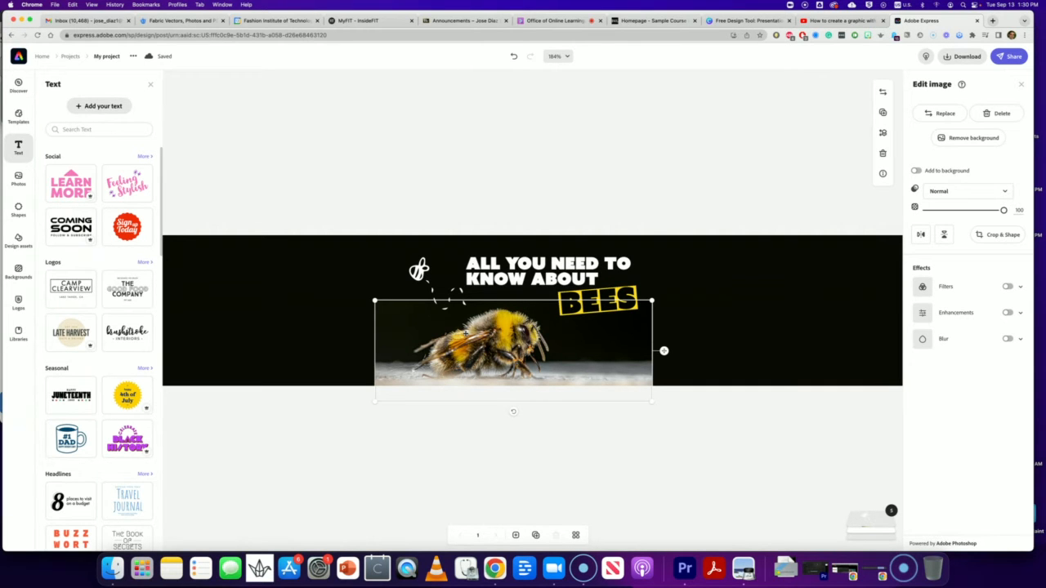
left_click_drag(498, 351, 251, 335)
left_click(559, 268)
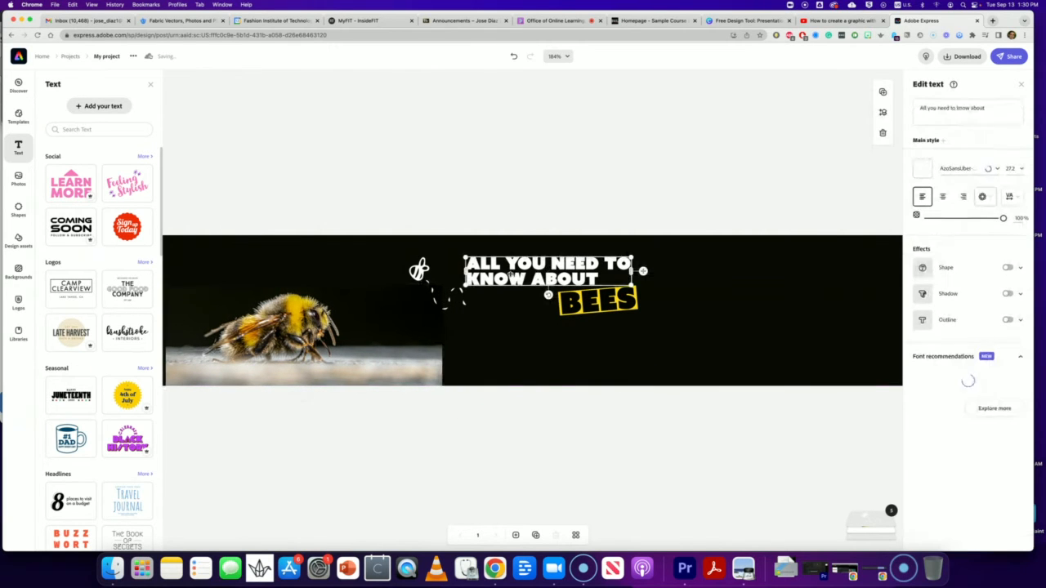
left_click(418, 270, "shift")
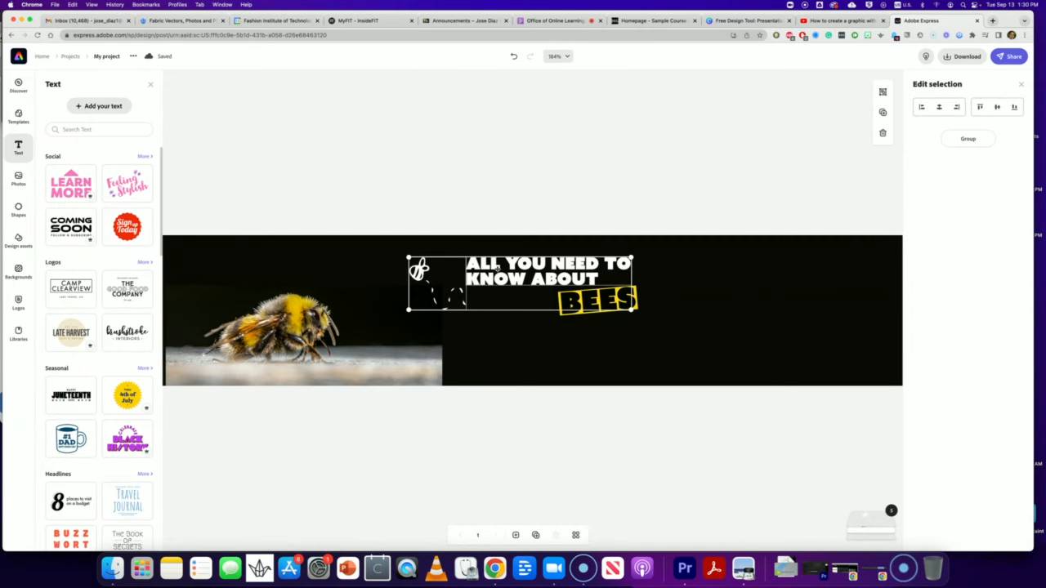
mouse_move(497, 269)
left_mouse_down()
mouse_move(541, 268)
mouse_move(519, 268)
left_mouse_up()
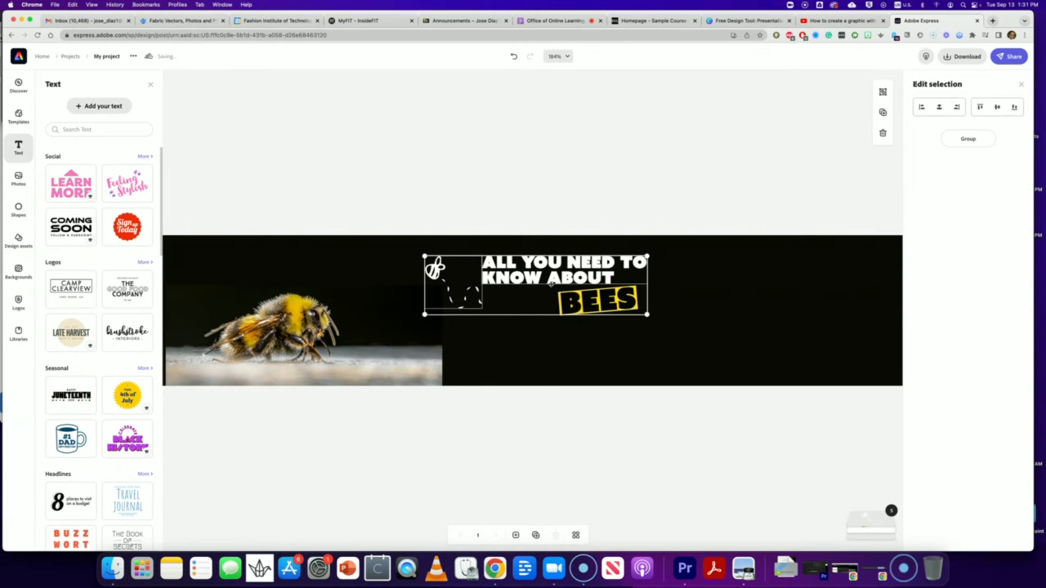
left_click_drag(535, 269, 513, 278)
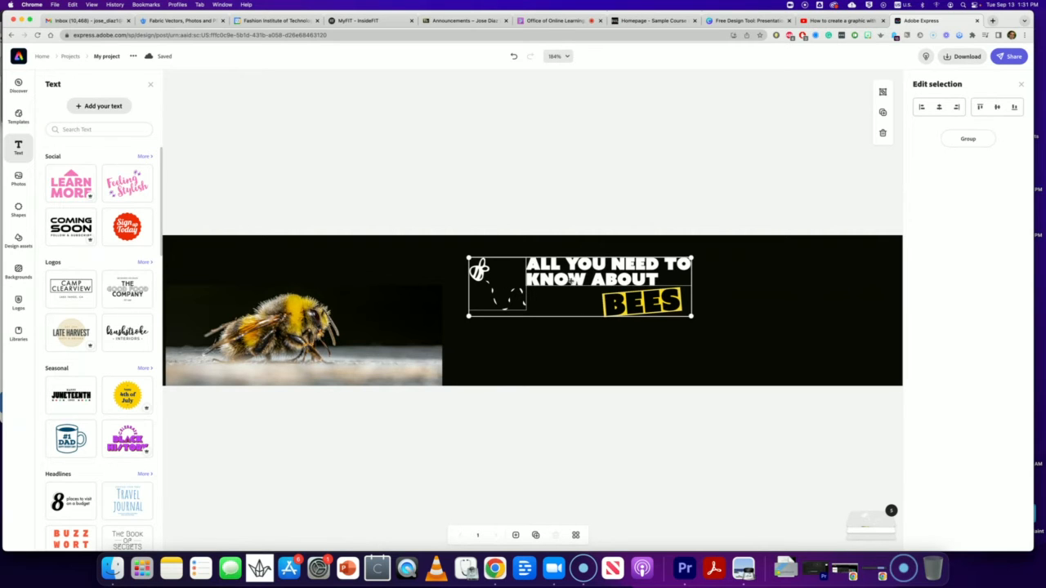
left_click(619, 349)
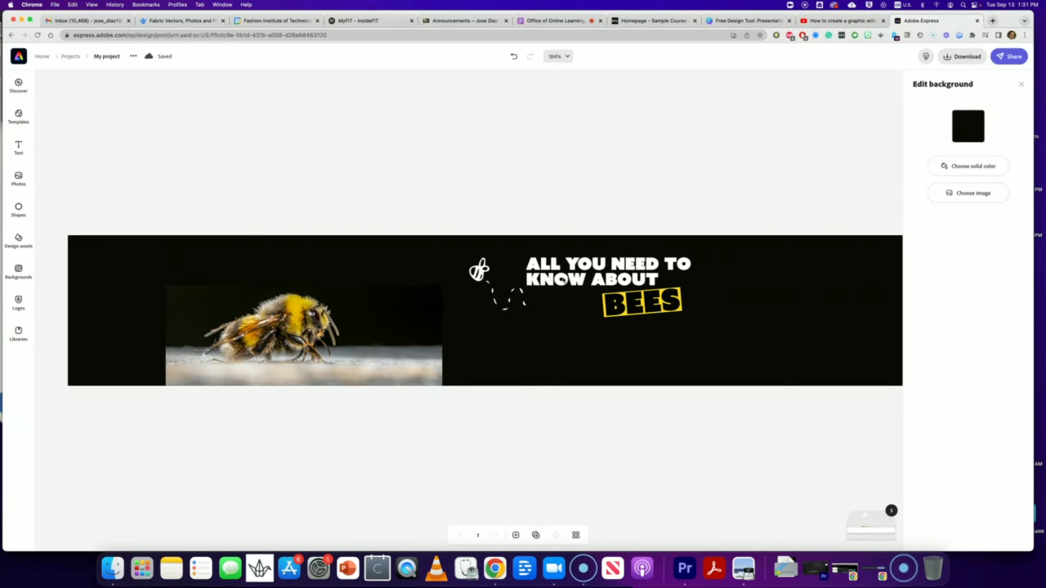
Move the heading, BEES label and bee doodle together to the upper right part of the banner.
left_click(564, 280)
left_click(542, 311)
left_click(560, 279)
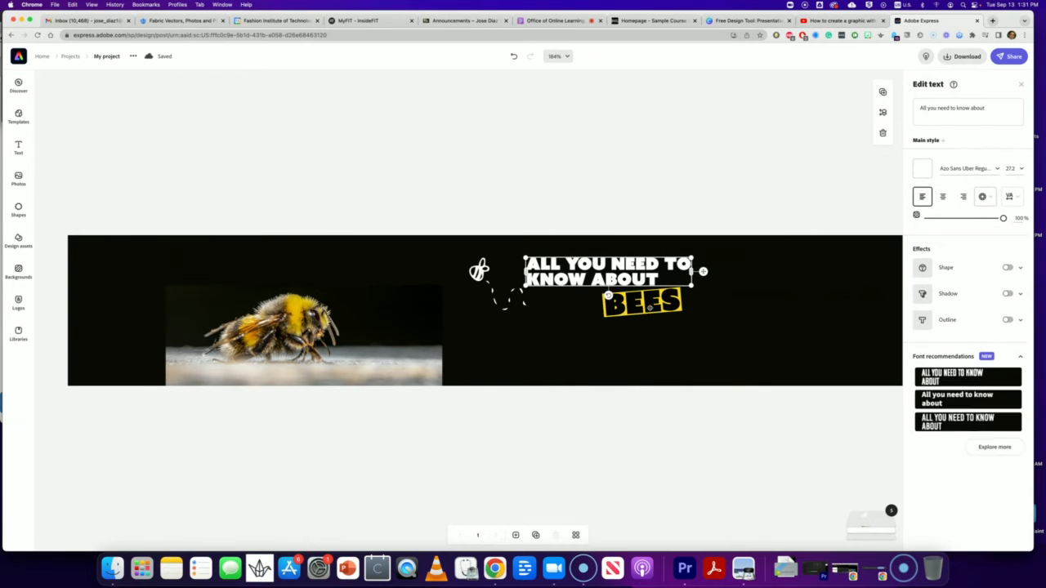
left_click(641, 306, "shift")
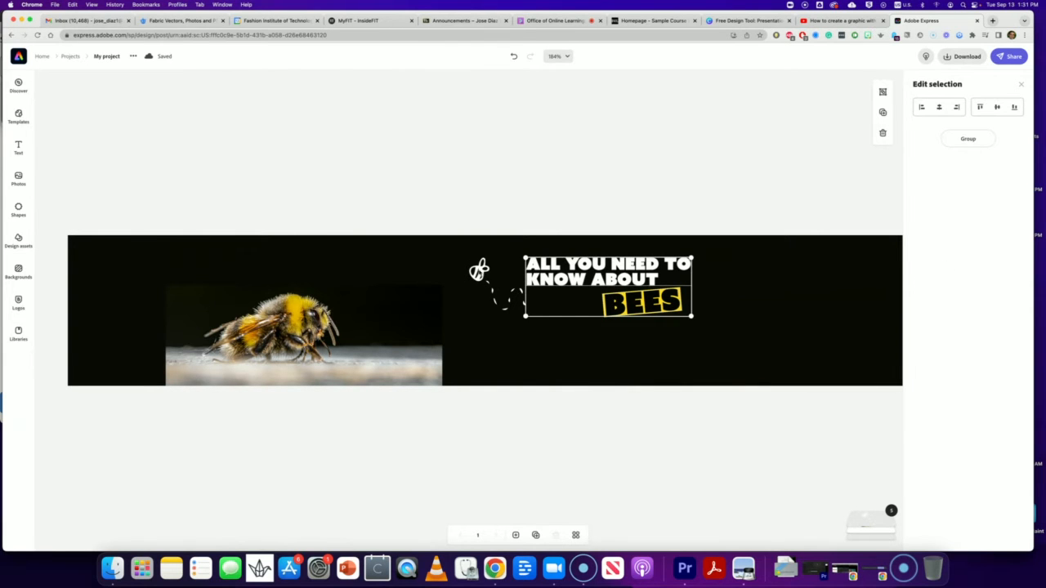
left_click(481, 272, "shift")
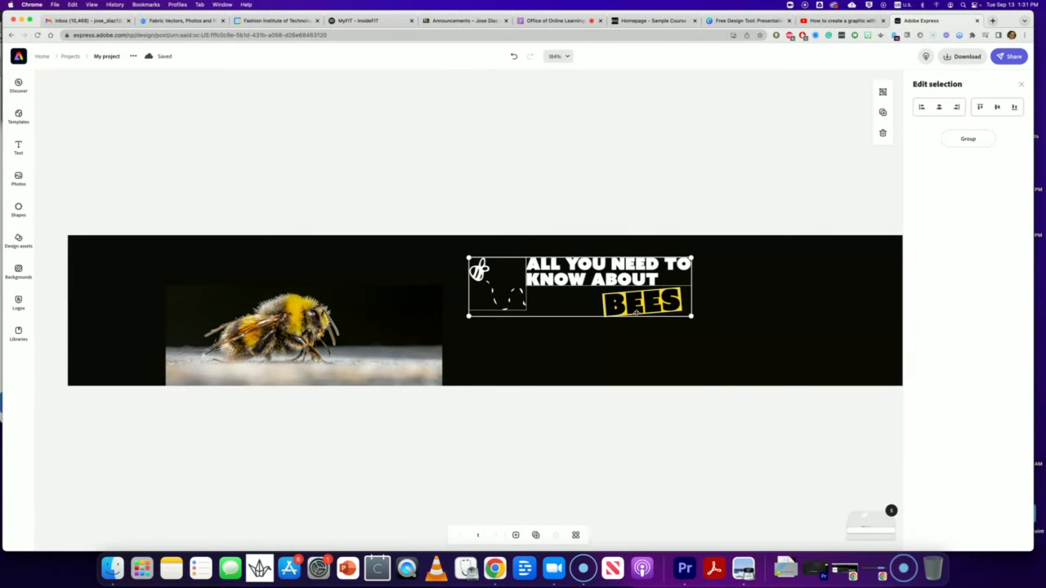
left_click_drag(590, 272, 780, 260)
left_click(598, 338)
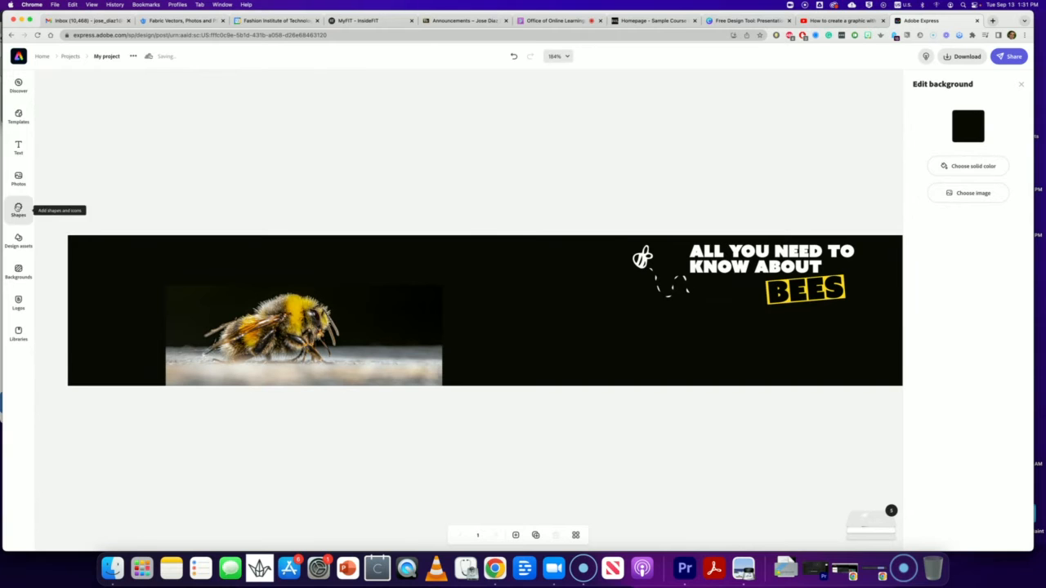
Add a new text box to the banner and place it between the bee photo and the BEES label.
left_click(21, 151)
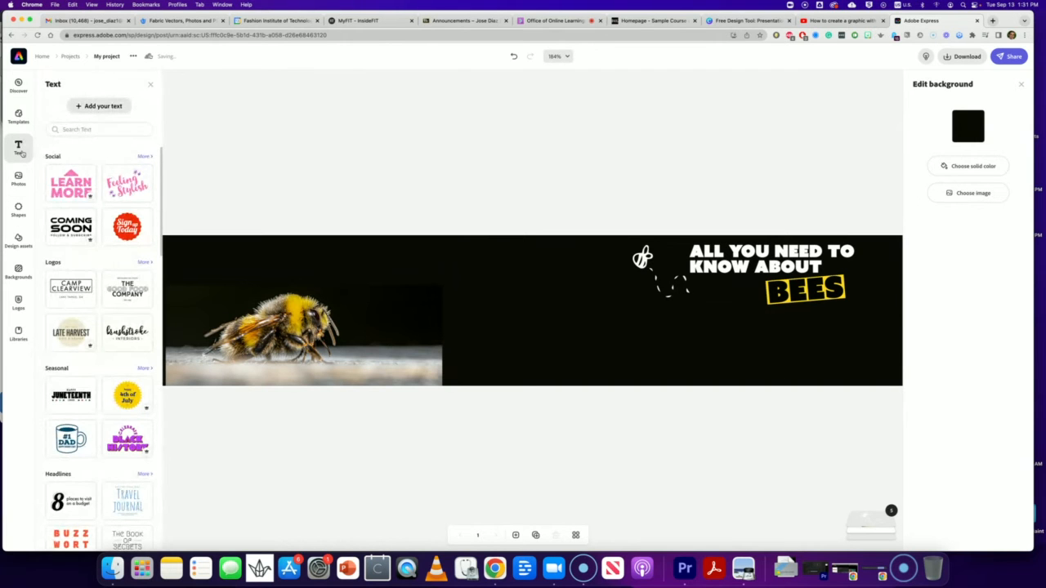
left_click(103, 106)
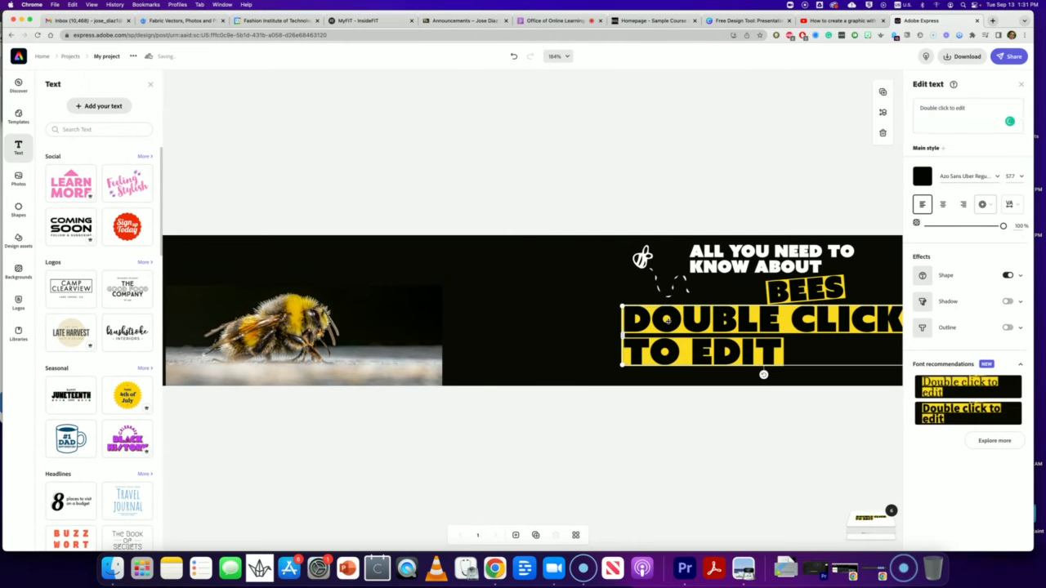
left_click_drag(623, 319, 508, 324)
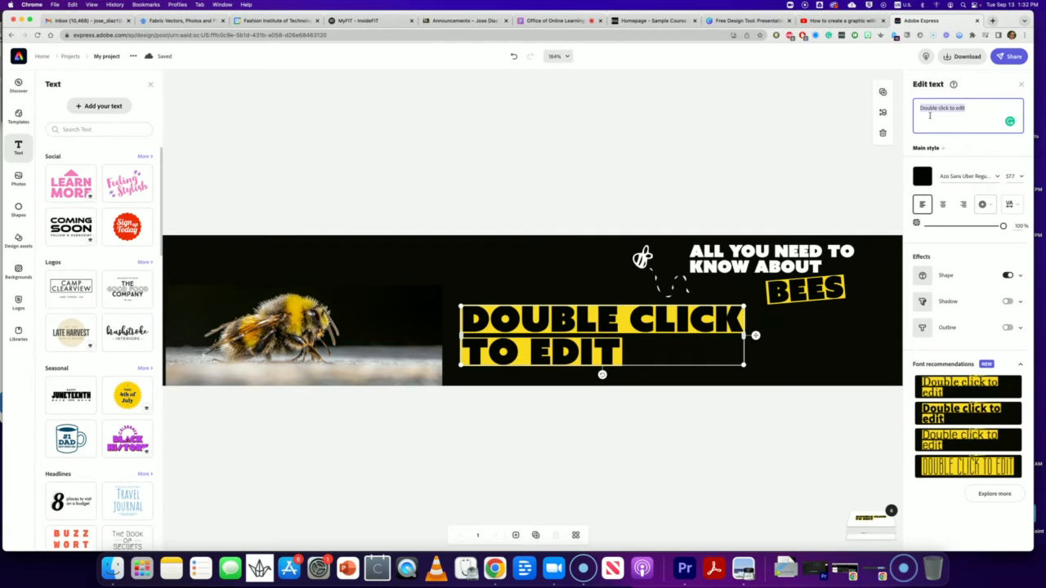
Replace the new text box's placeholder with "Midterm Exam", wrapped onto two lines.
triple_click(927, 109)
type("s")
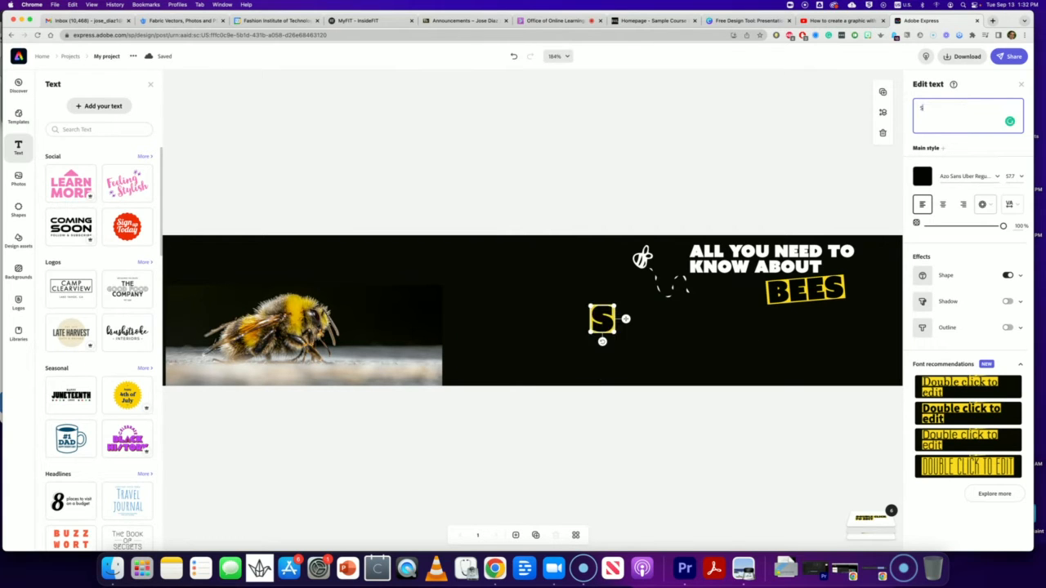
key("BackSpace")
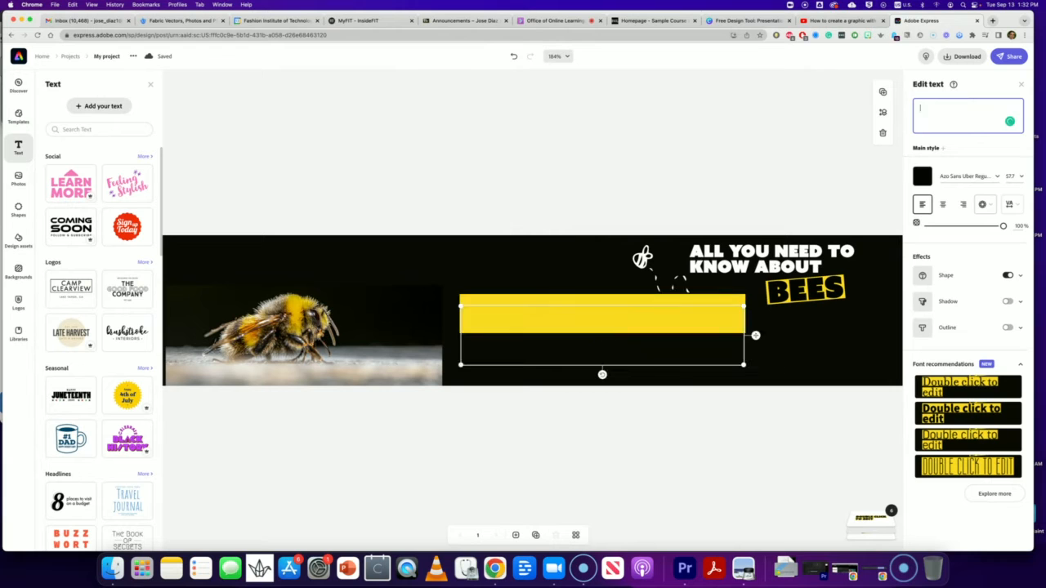
type("Midterm")
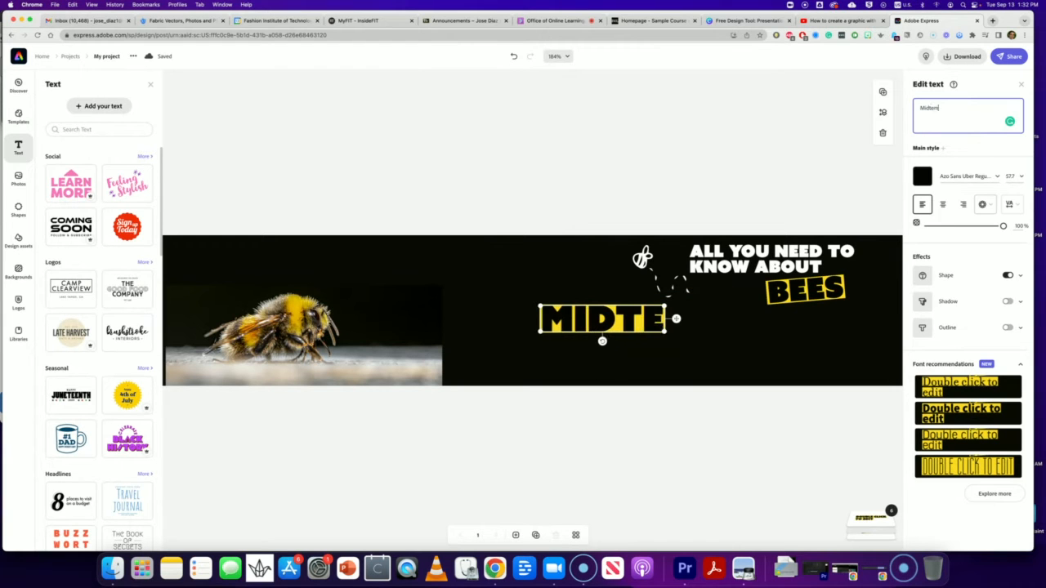
type(" Exam")
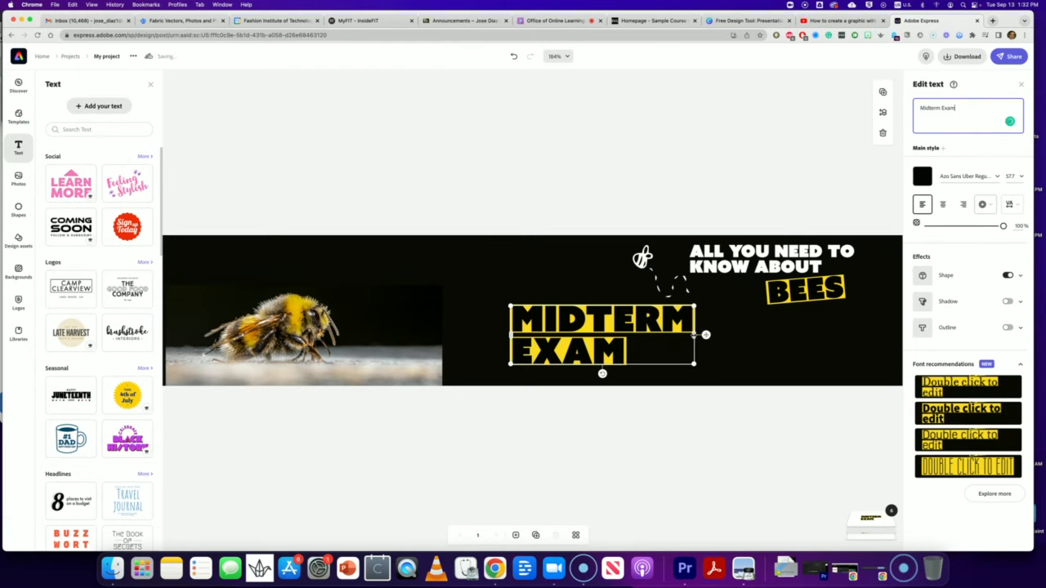
left_click_drag(743, 334, 695, 336)
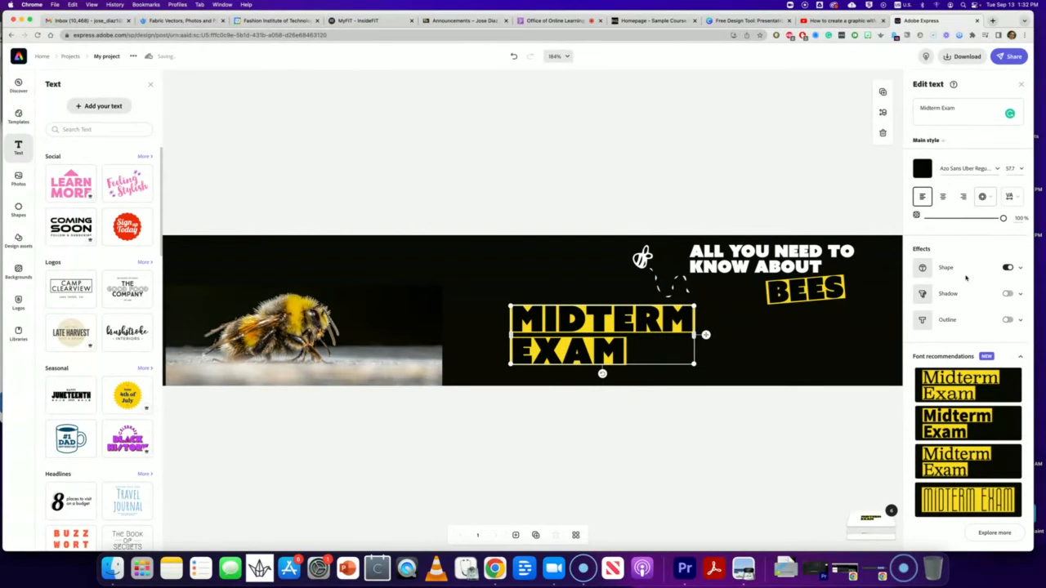
Try left and right alignment on the Midterm Exam text and set it to centered.
left_click(942, 197)
left_click(921, 196)
left_click(964, 199)
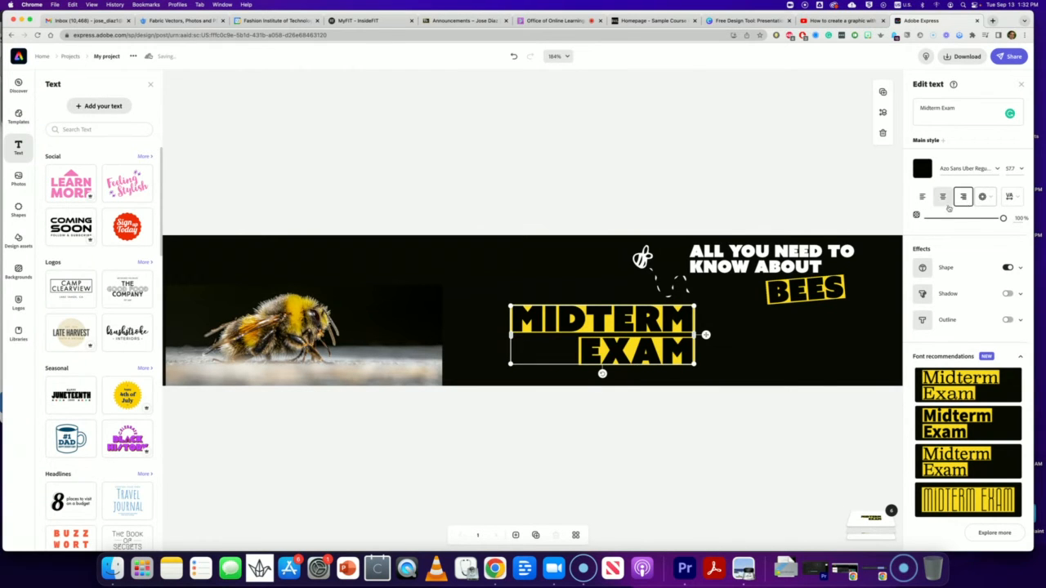
left_click(943, 198)
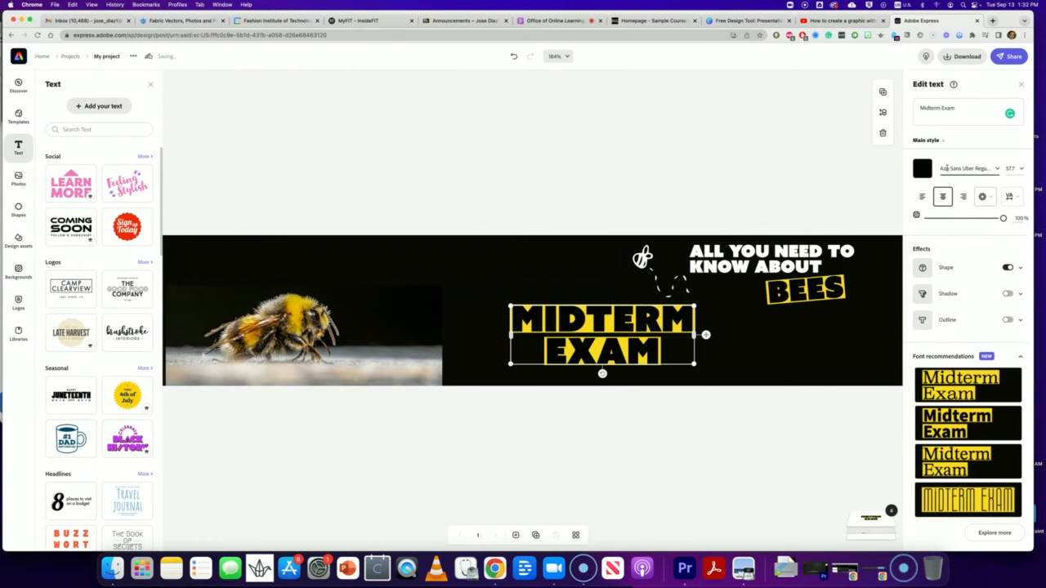
Change the Midterm Exam text's font to Gloria Hallelujah Regular.
left_click(989, 169)
left_click(998, 169)
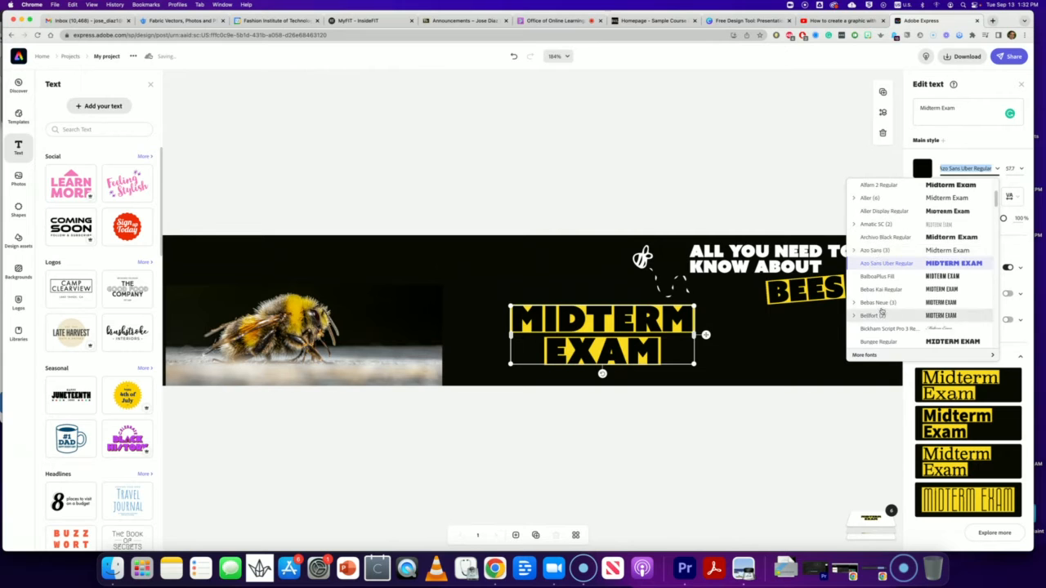
scroll(880, 313, "down", 5)
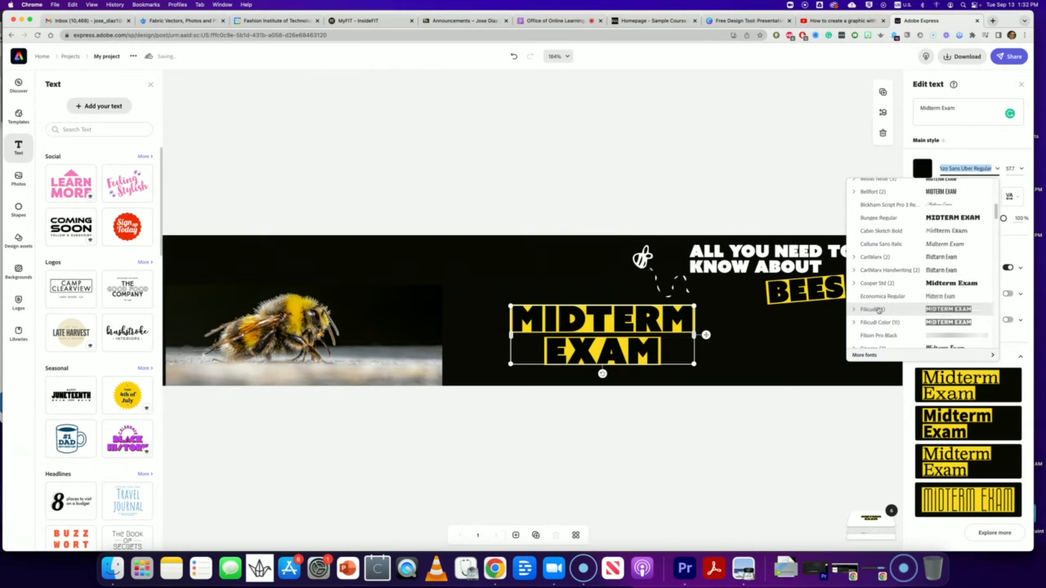
scroll(878, 310, "down", 3)
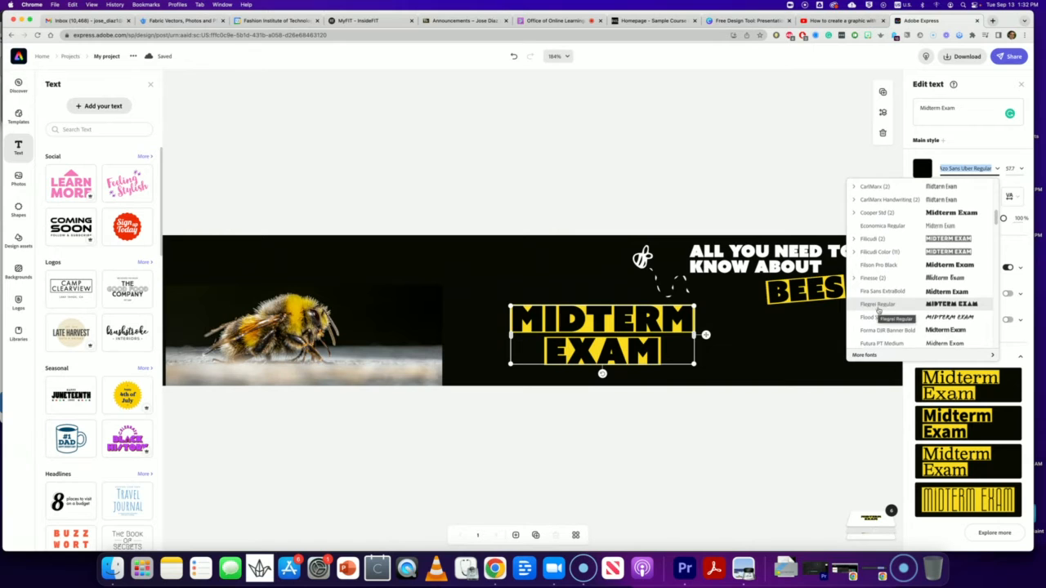
scroll(882, 325, "down", 2)
scroll(883, 325, "down", 2)
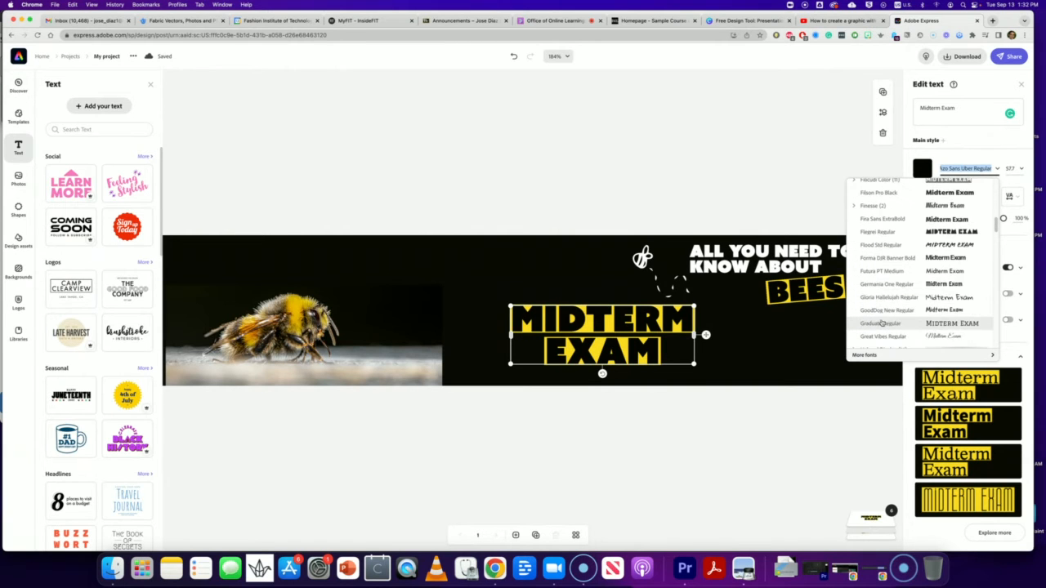
left_click(876, 299)
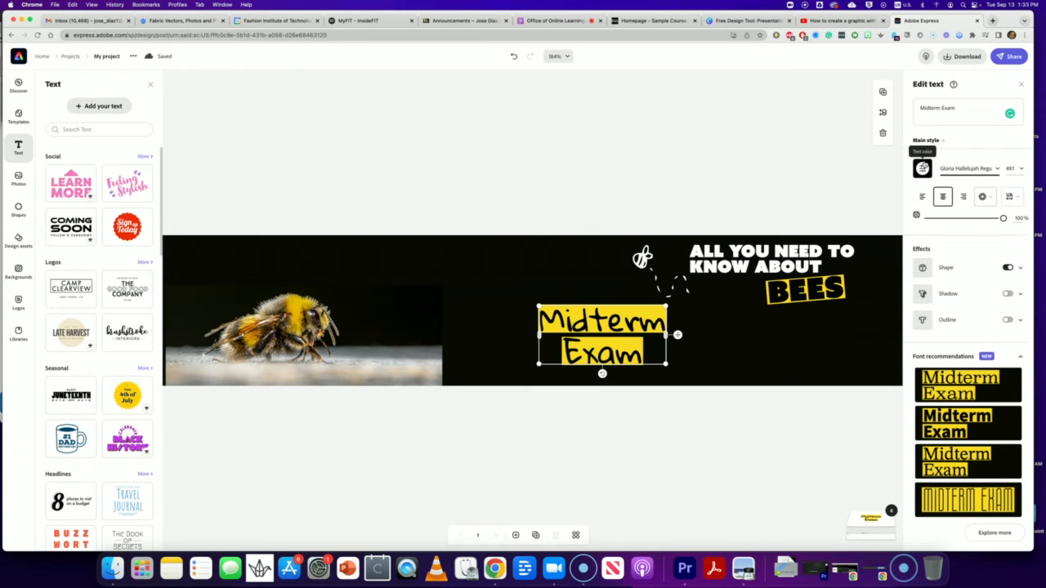
Check the text color and opacity options, and move the Midterm Exam text closer to the bee photo.
left_click(922, 167)
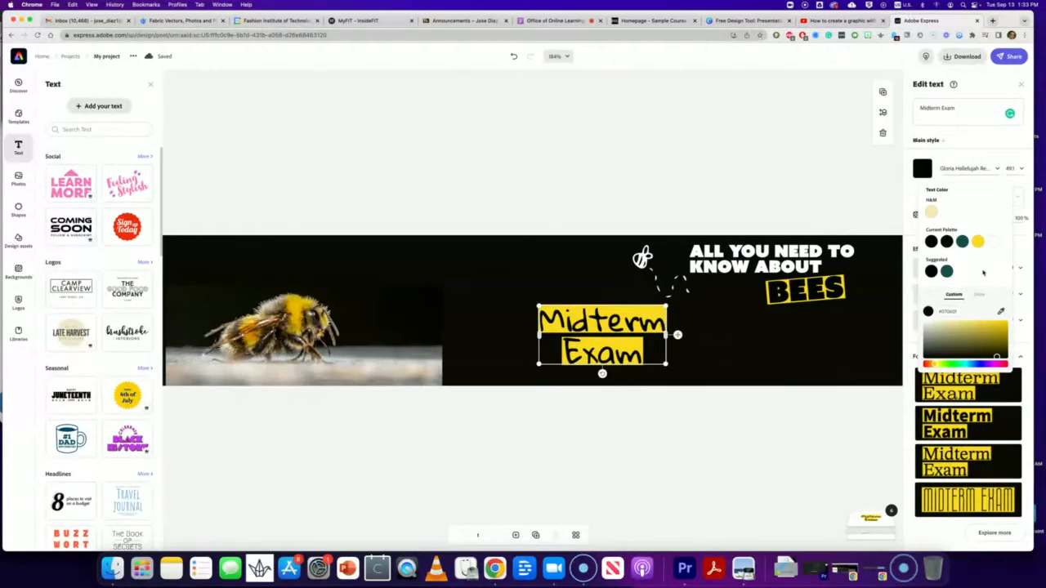
left_click(902, 157)
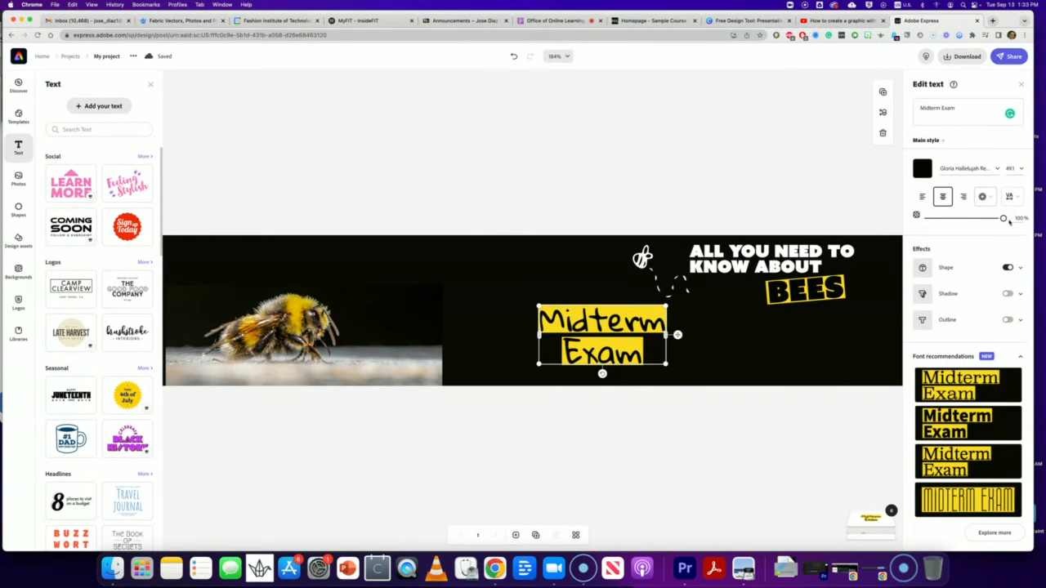
mouse_move(1004, 219)
left_mouse_down()
mouse_move(935, 222)
mouse_move(1013, 223)
mouse_move(926, 222)
mouse_move(1004, 219)
left_mouse_up()
left_click_drag(592, 316, 540, 321)
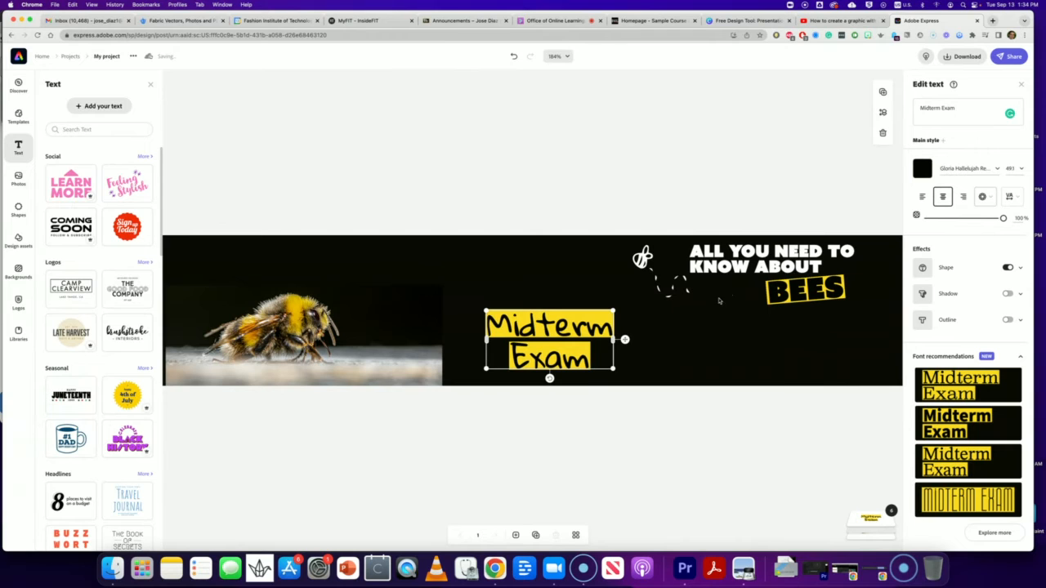
Delete the Midterm Exam text, undo the deletion and select the restored text.
key("Delete")
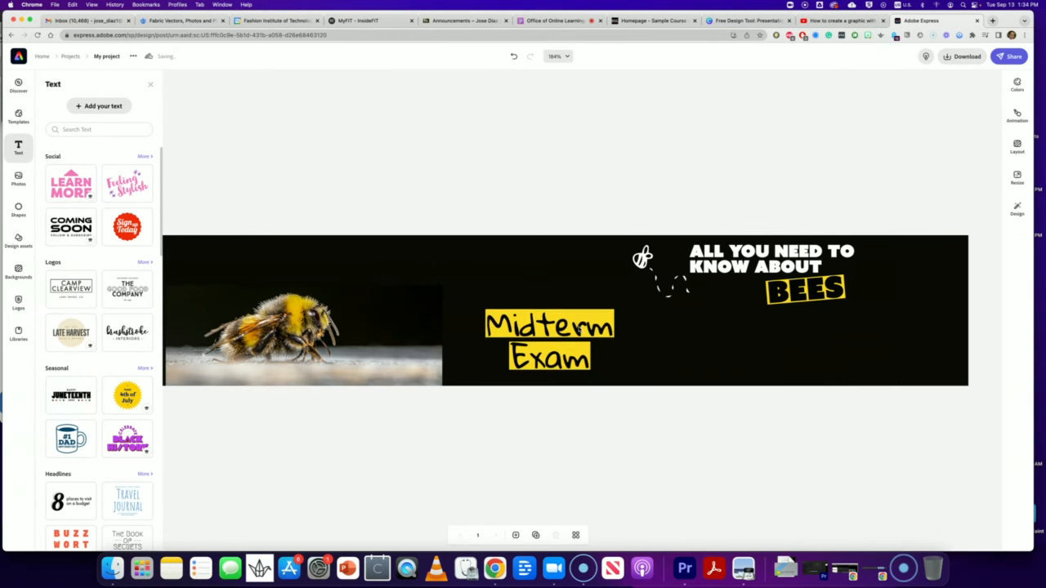
left_click(575, 327)
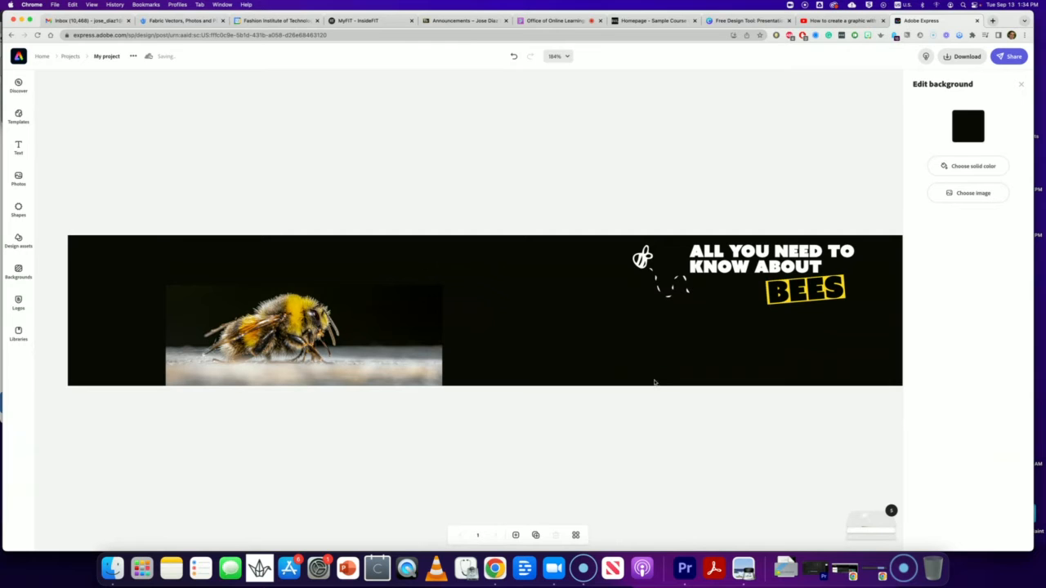
left_click(513, 57)
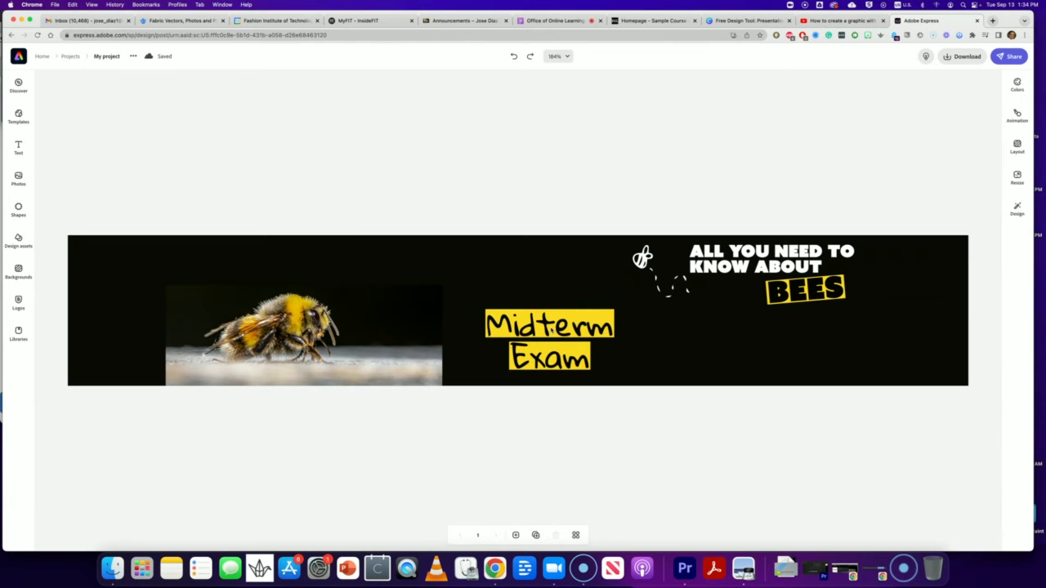
left_click(550, 327)
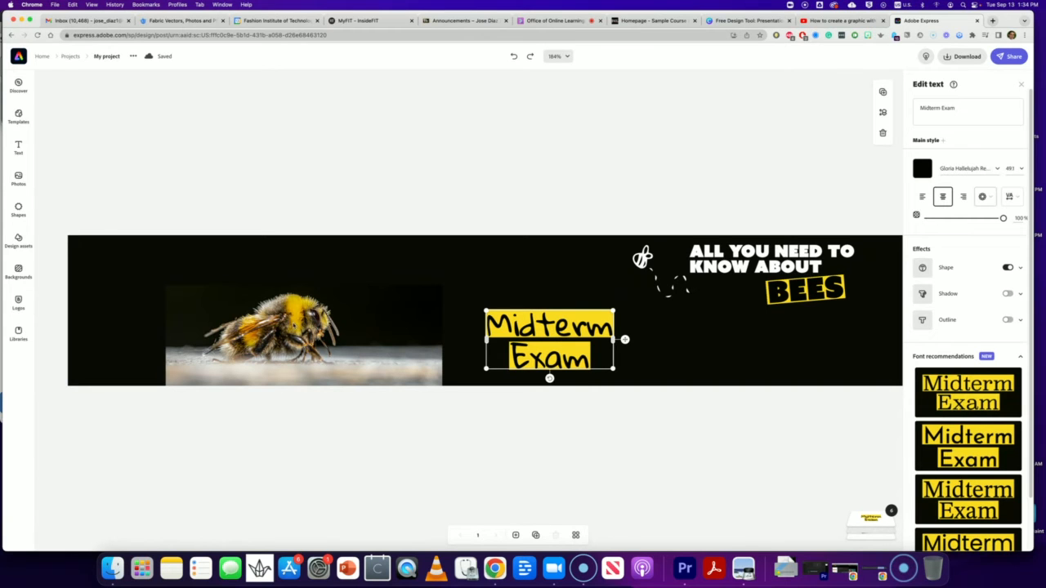
Delete the bee photo from the banner and undo the deletion.
left_click(293, 324)
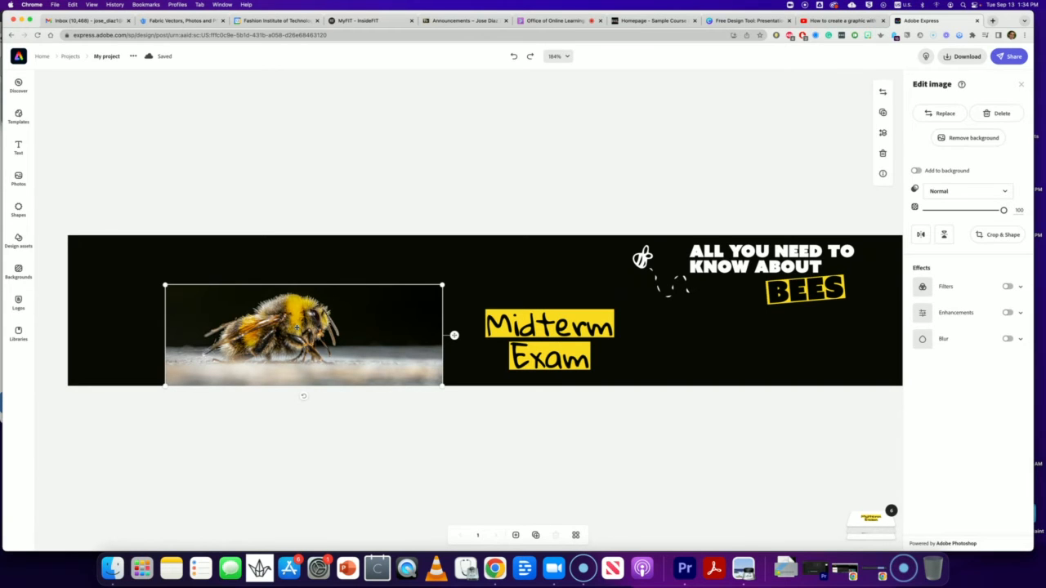
key("Delete")
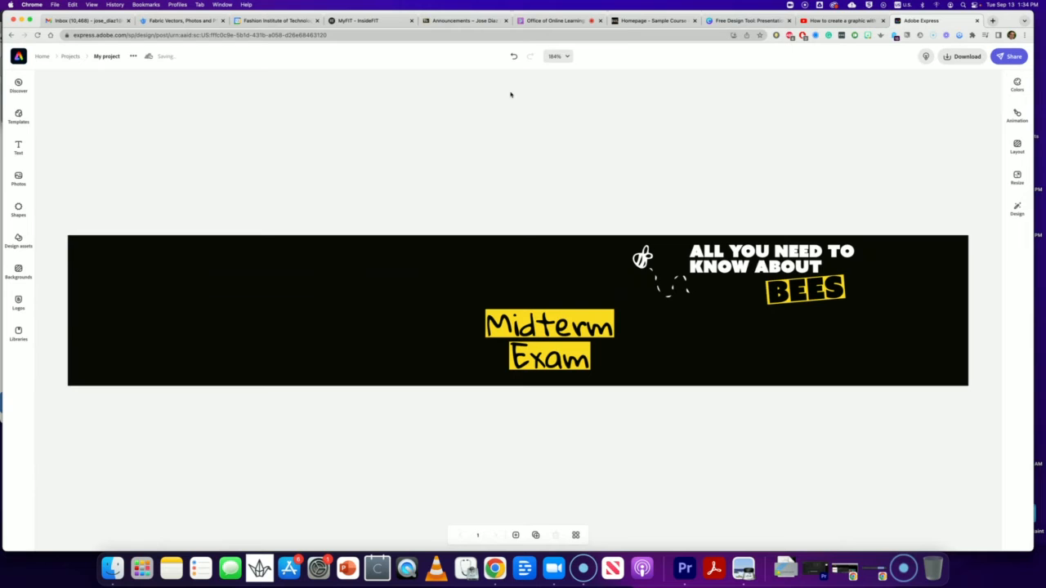
left_click(513, 56)
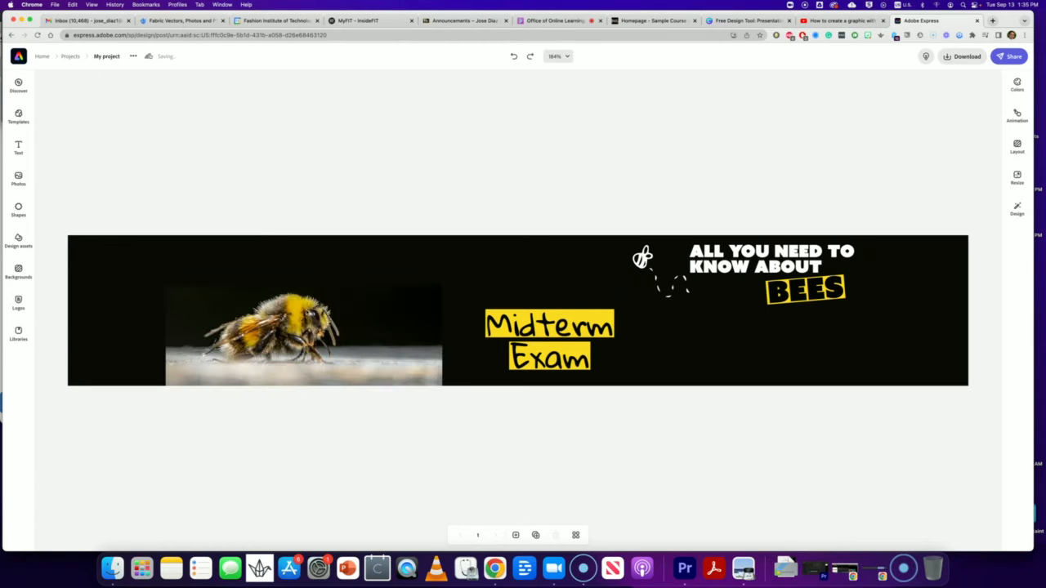
Enlarge the bee photo to nearly the banner's full height and align it with the banner's left edge.
left_click(281, 351)
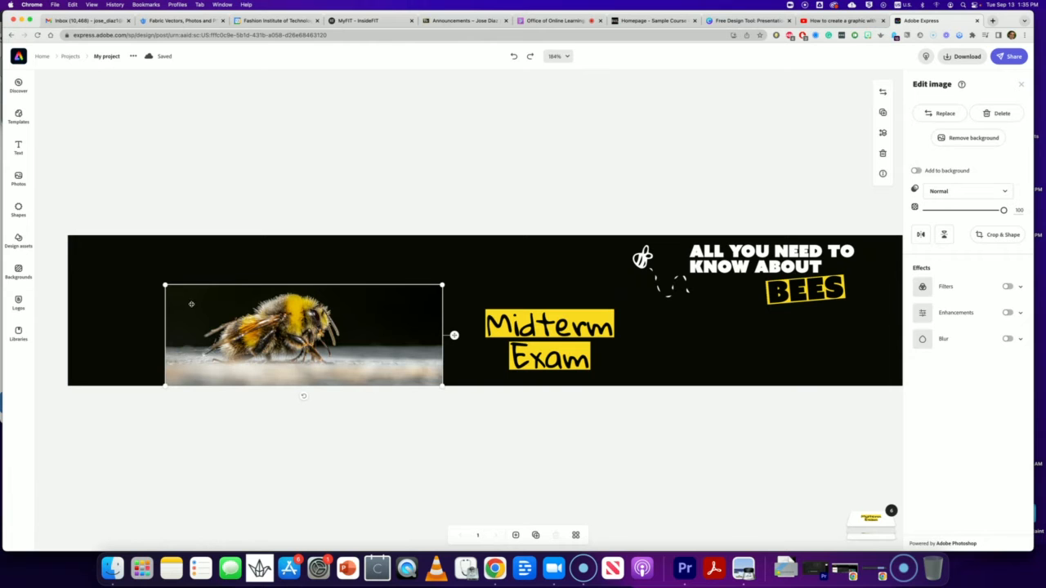
left_click_drag(158, 277, 101, 168)
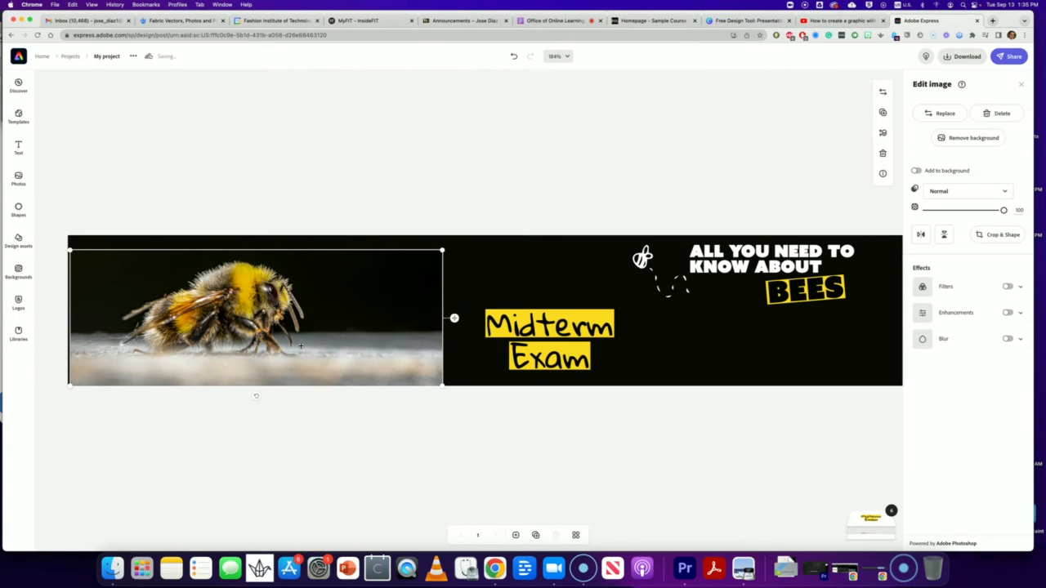
left_click_drag(302, 358, 300, 341)
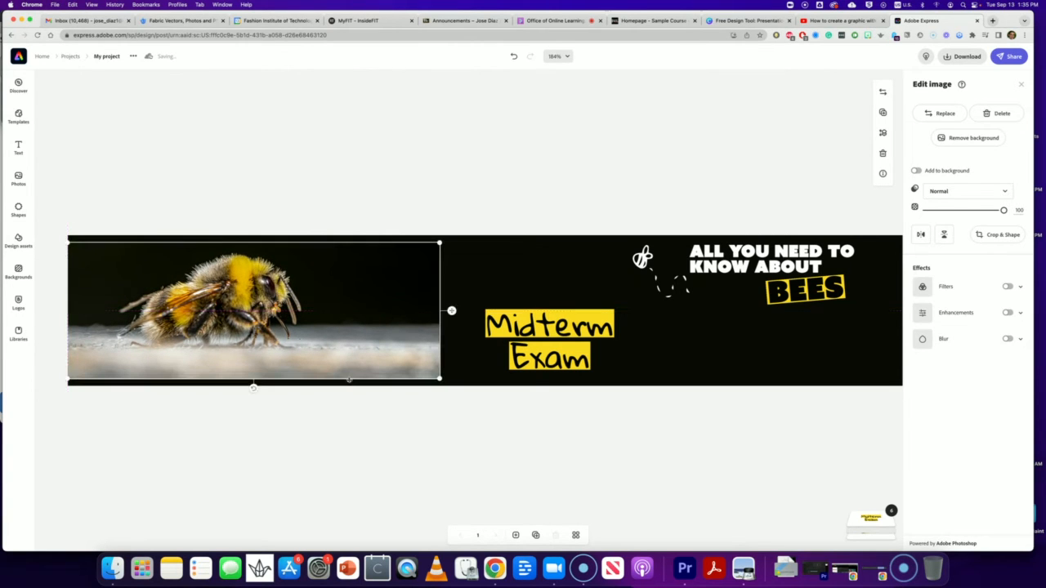
left_click(688, 397)
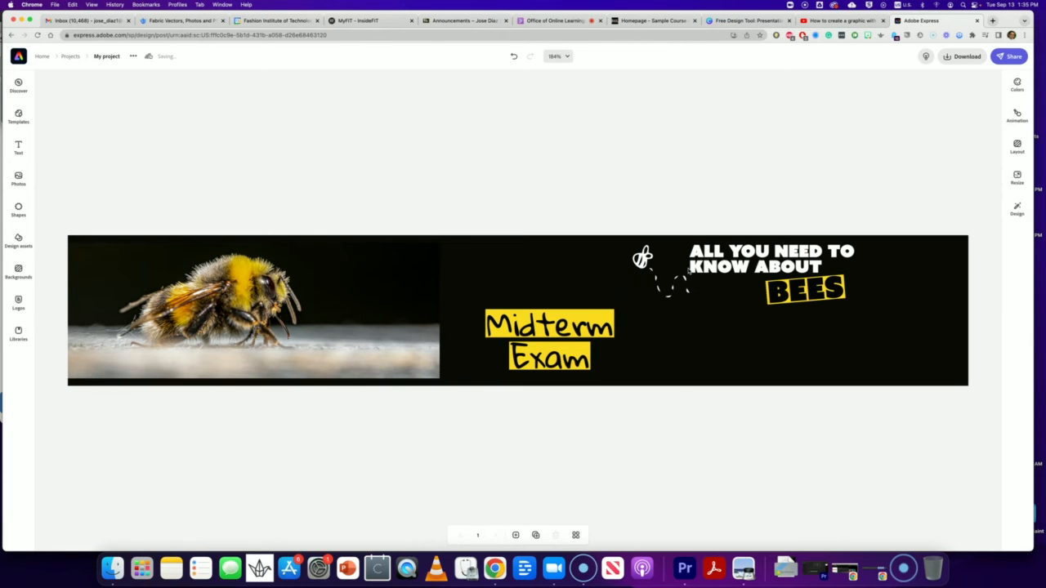
Delete the bee drawing, the All You Need to Know About heading and the BEES text together, and undo the deletion.
left_click(798, 295)
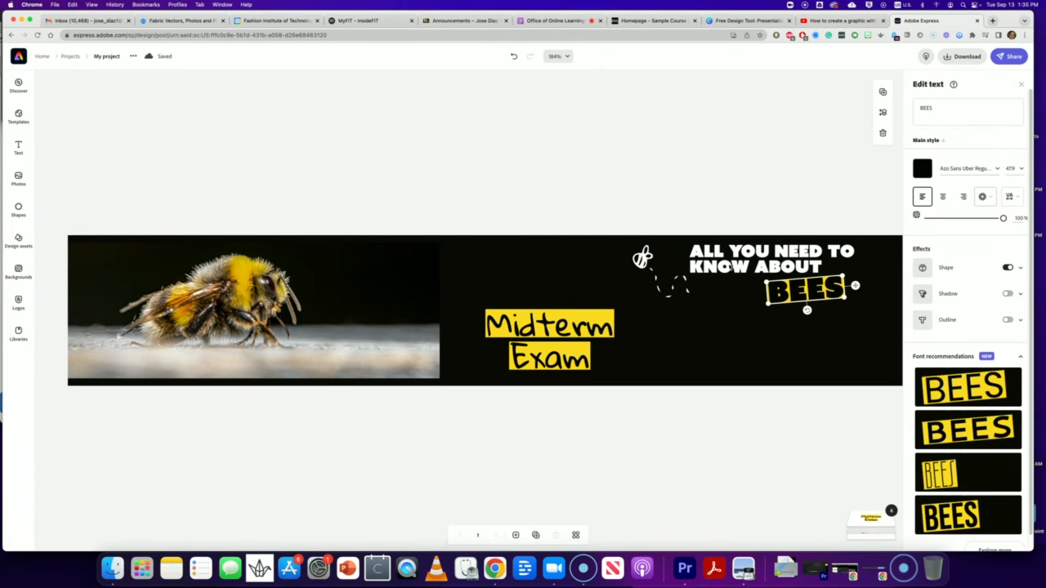
left_click(644, 260)
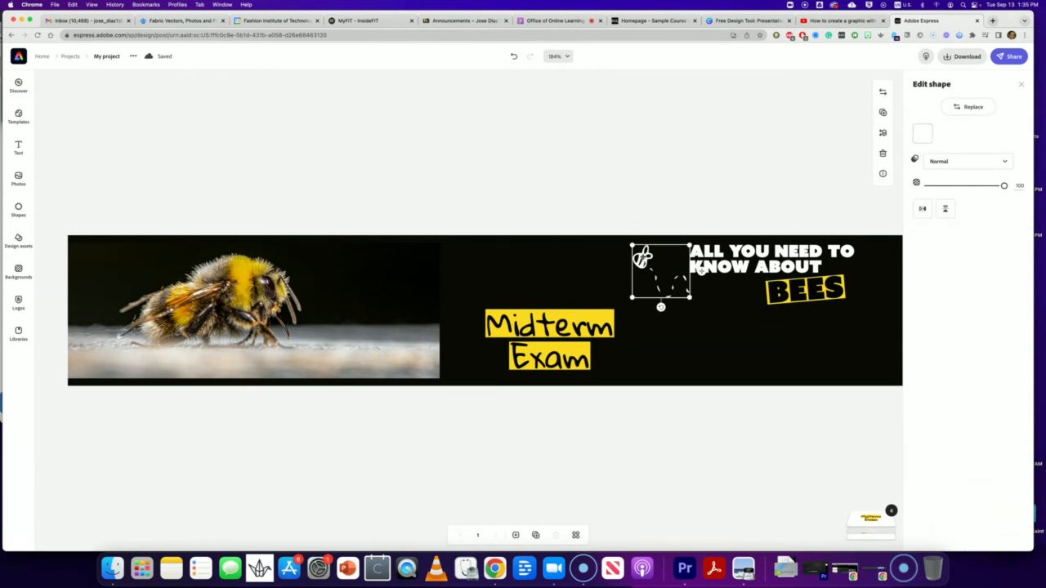
left_click(700, 270)
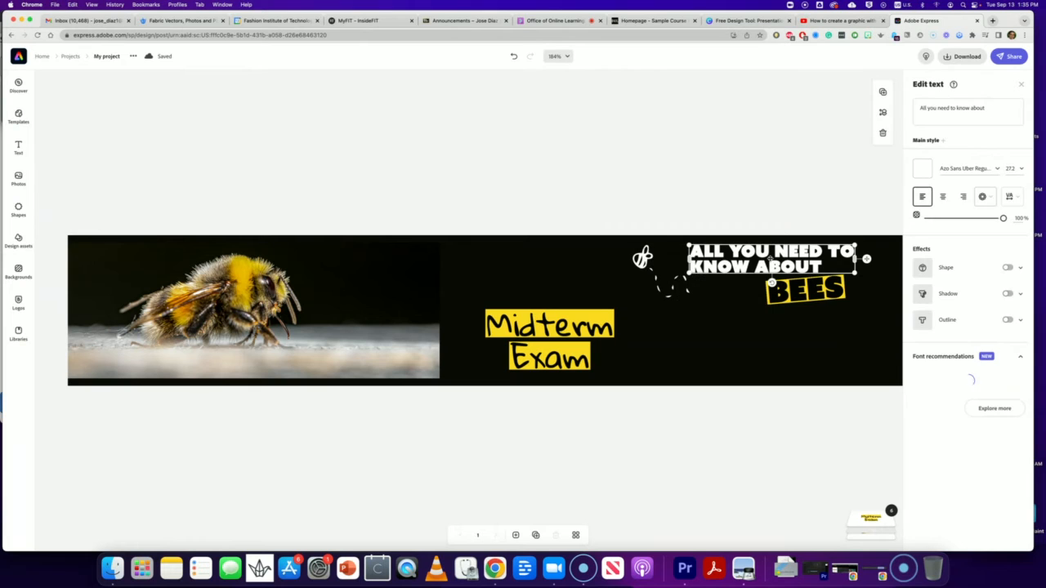
left_click(820, 297)
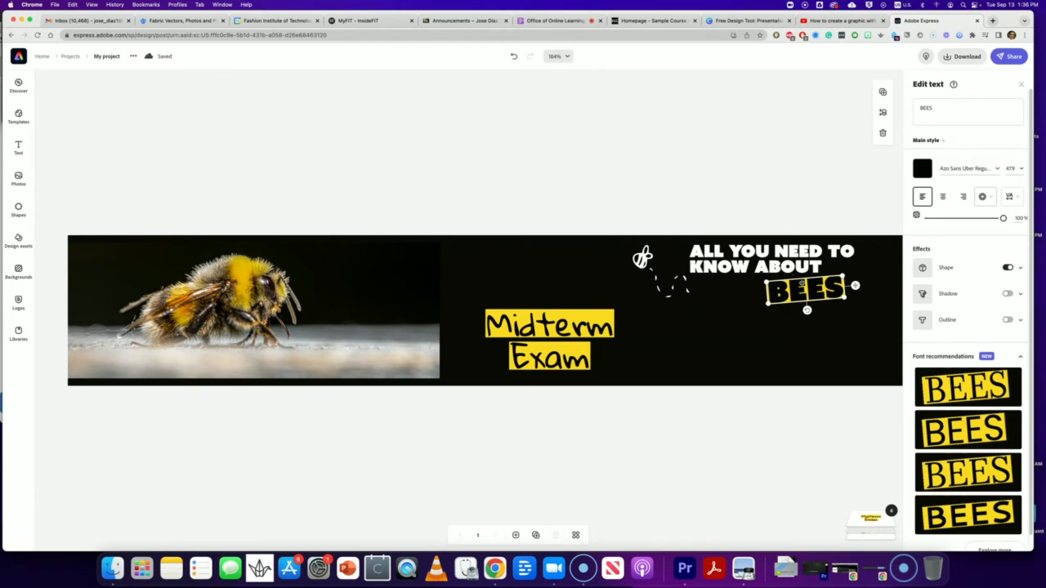
left_click(765, 263, "shift")
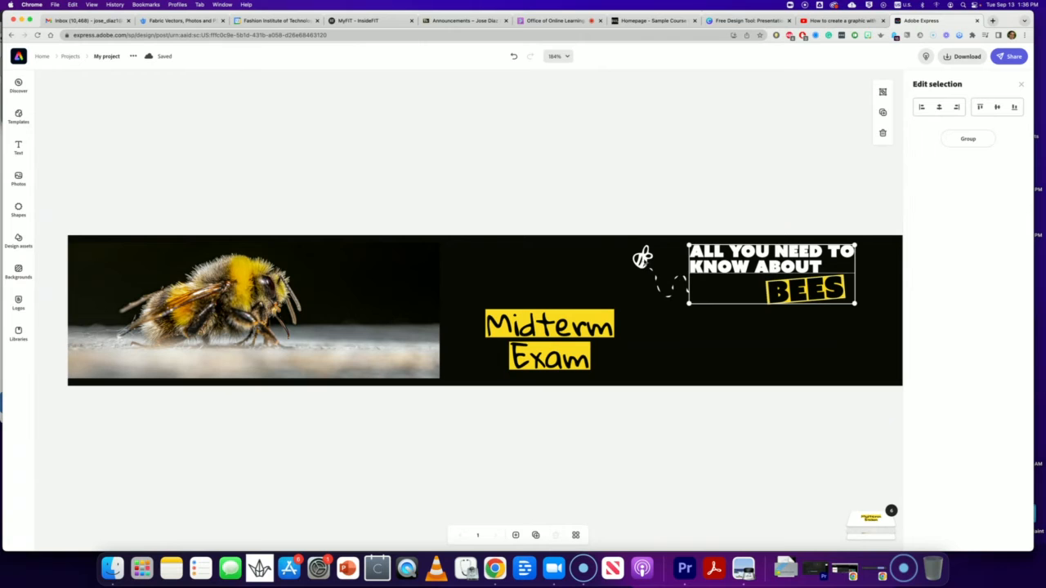
left_click(642, 258, "shift")
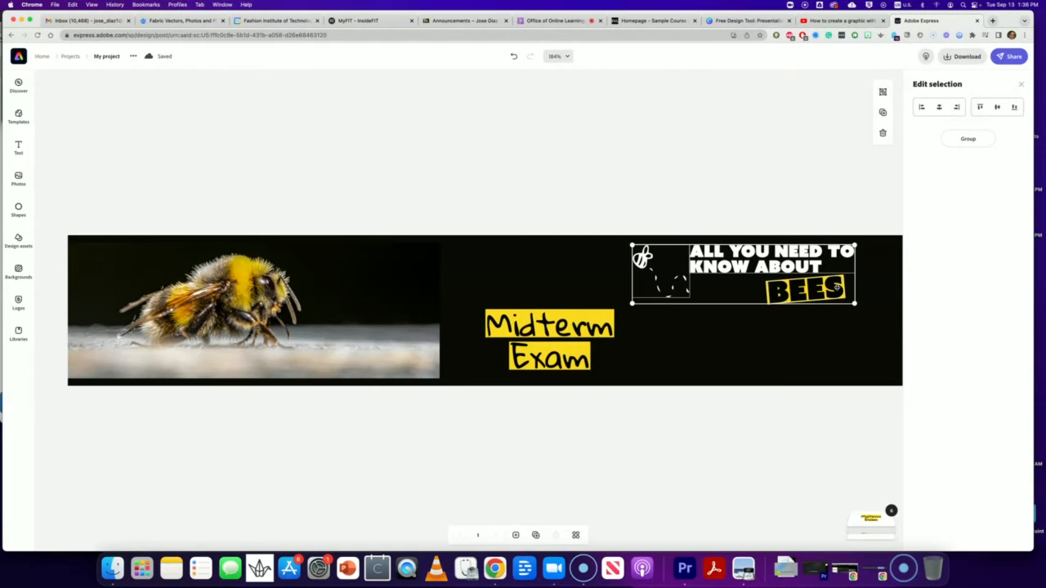
key("Delete")
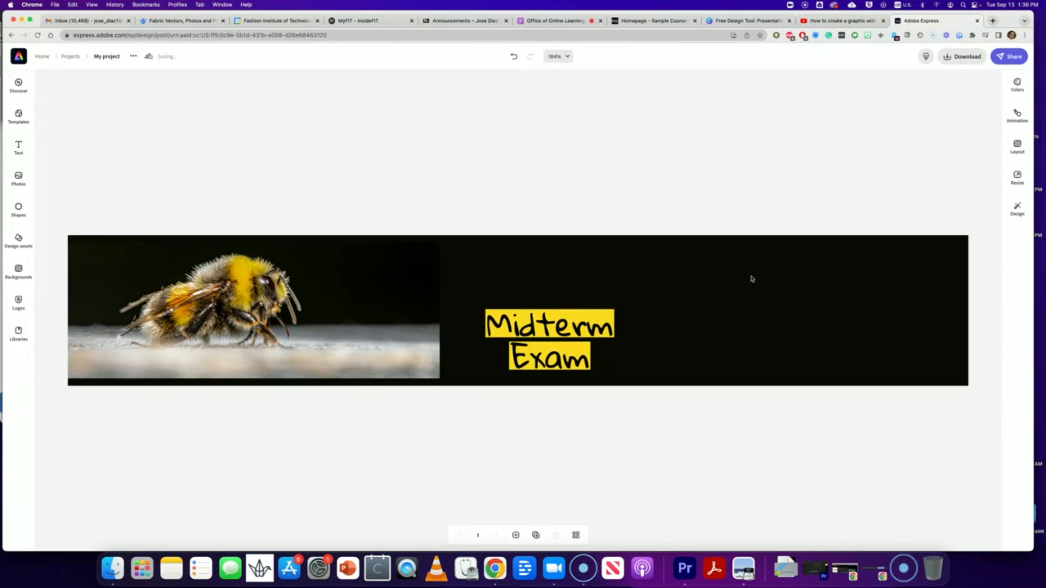
left_click(514, 57)
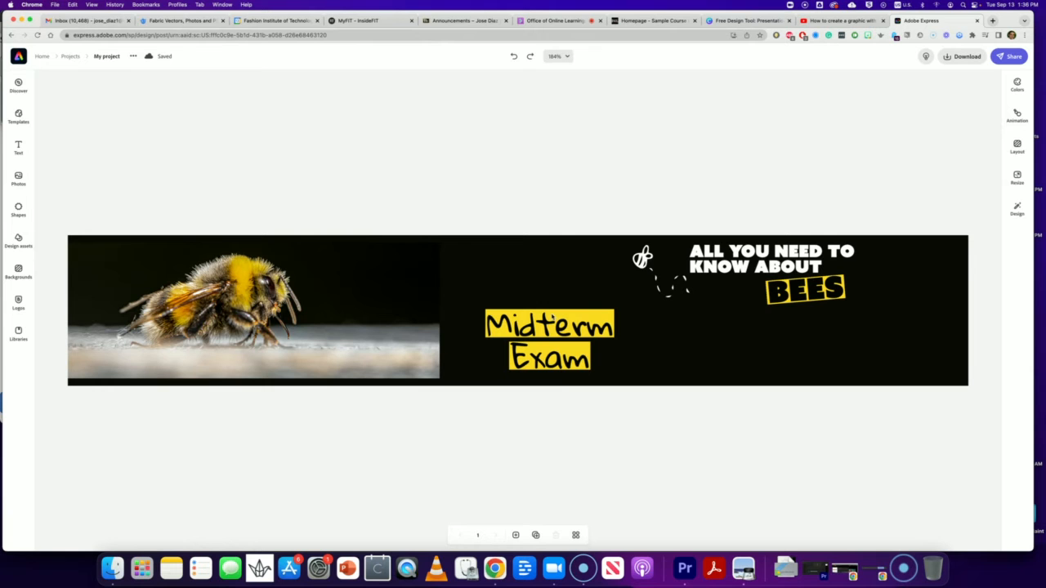
Review the visual table of contents on the Brightspace course homepage and return to the banner in Adobe Express.
left_click(650, 21)
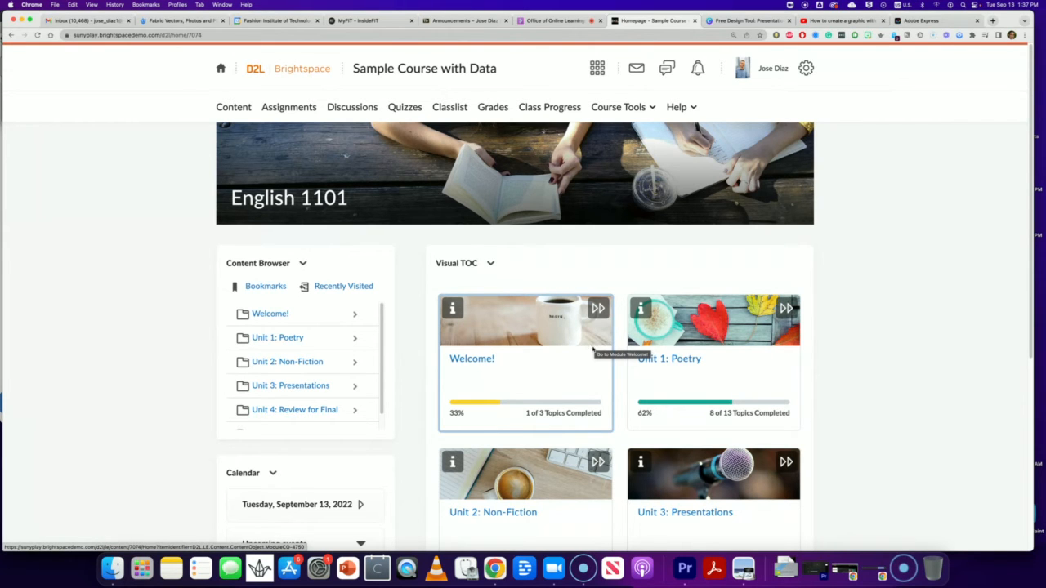
left_click(917, 21)
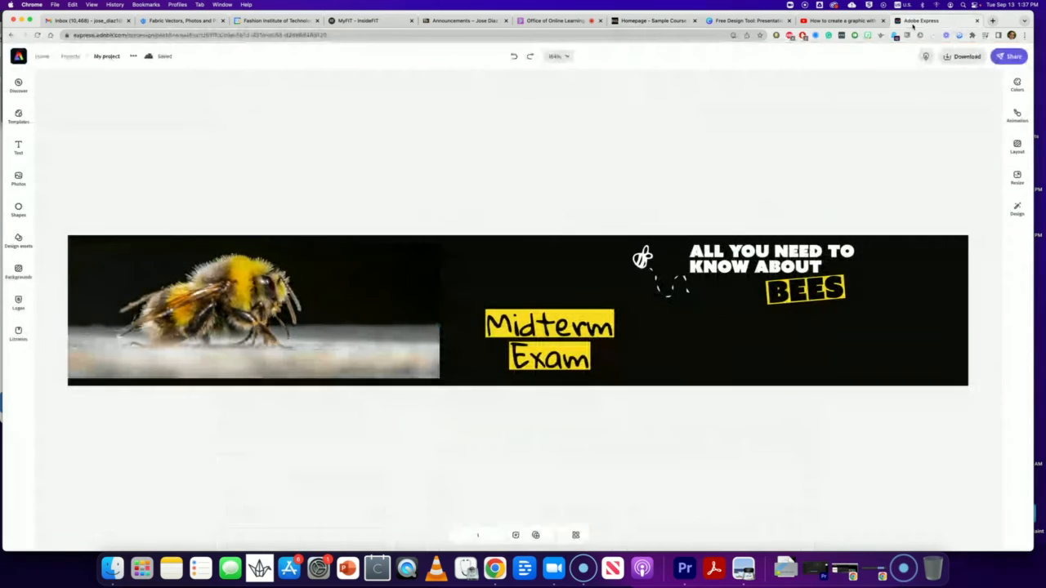
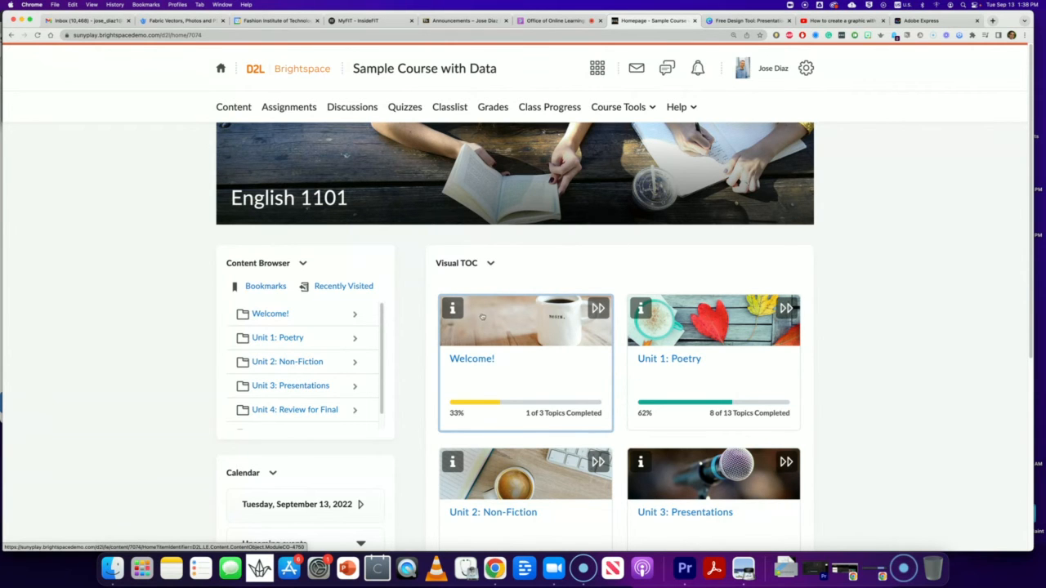
scroll(482, 318, "down", 2)
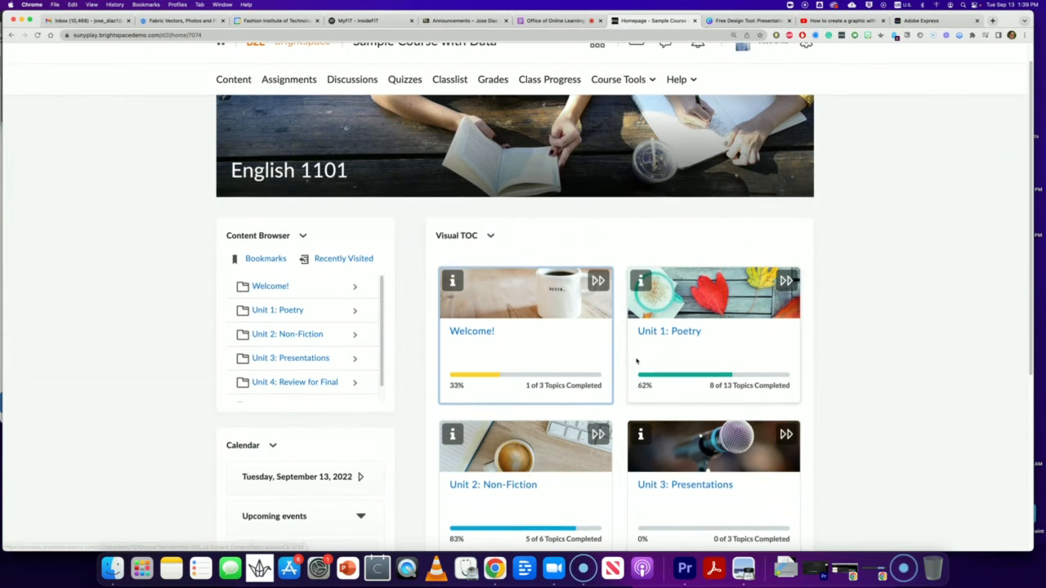
scroll(635, 362, "down", 1)
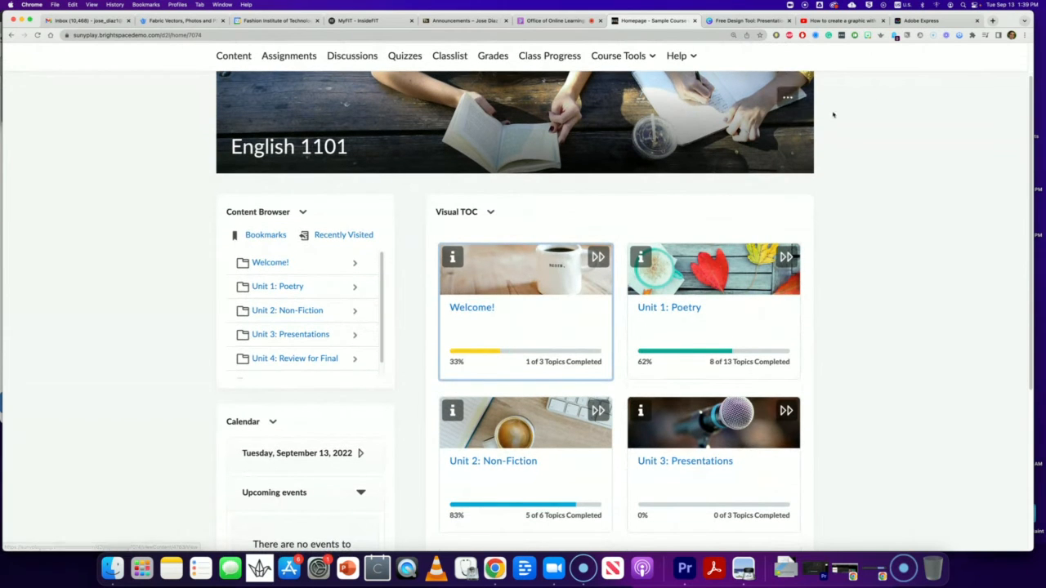
left_click(918, 25)
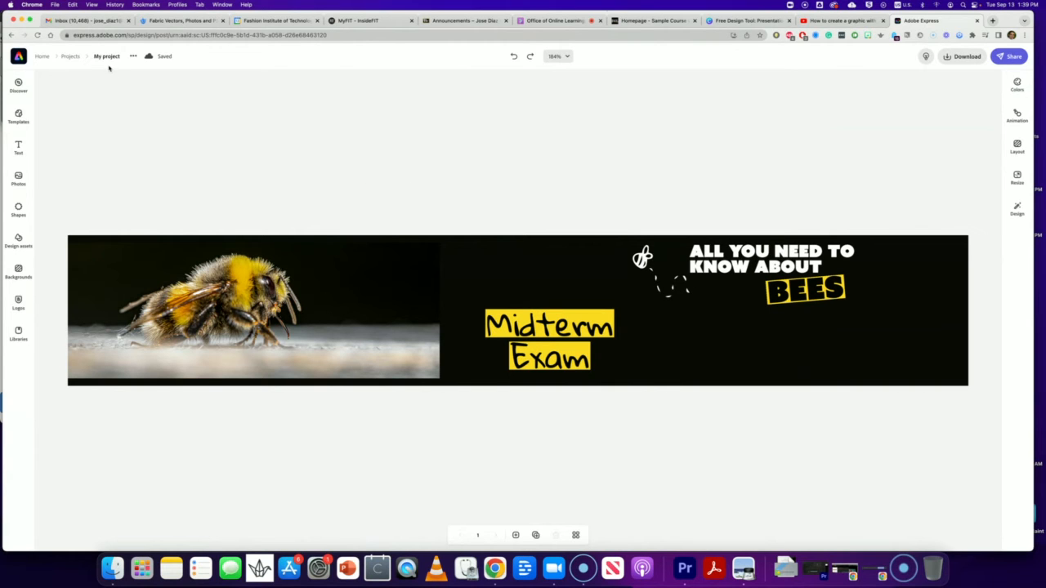
Duplicate the bee banner project from the projects list as "Visual TOC for Unit 1" and open the copy for editing.
left_click(65, 59)
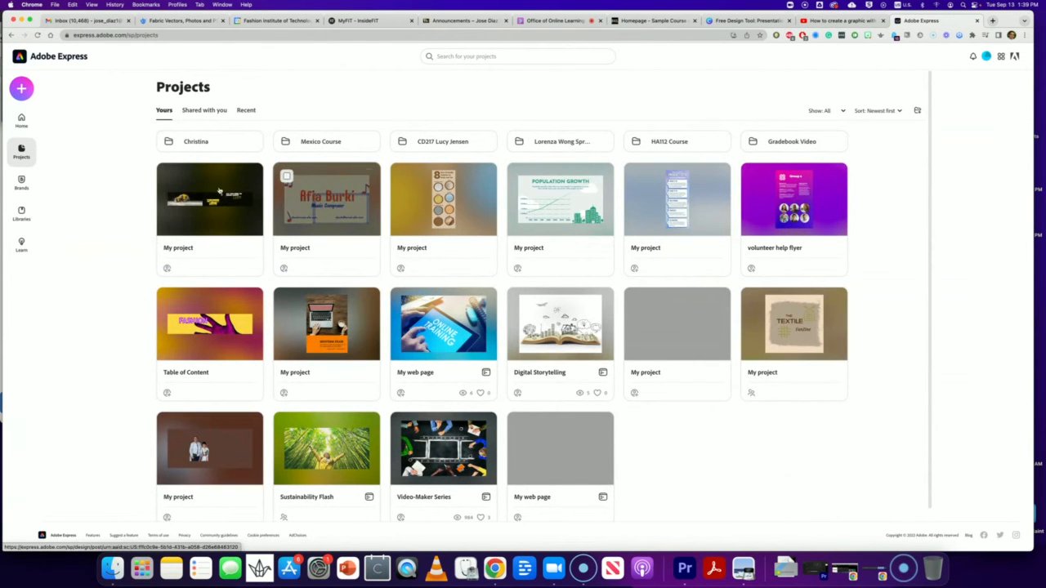
left_click(251, 175)
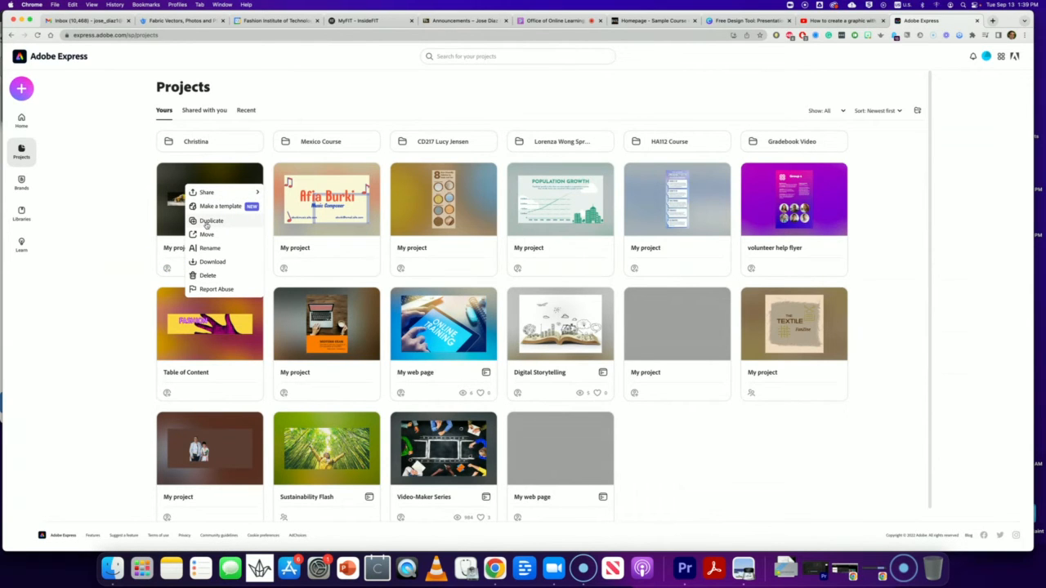
left_click(120, 170)
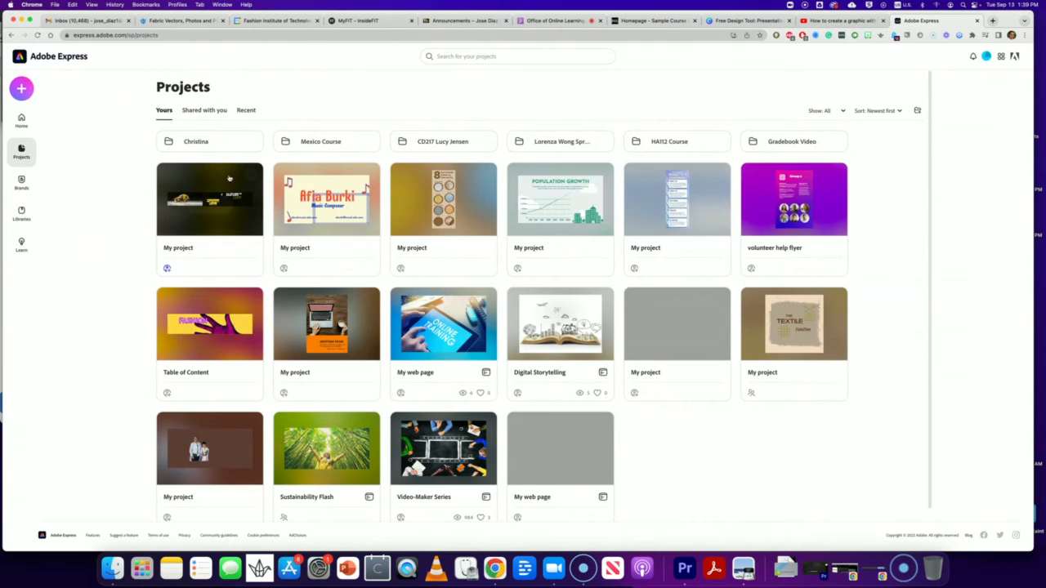
mouse_move(229, 178)
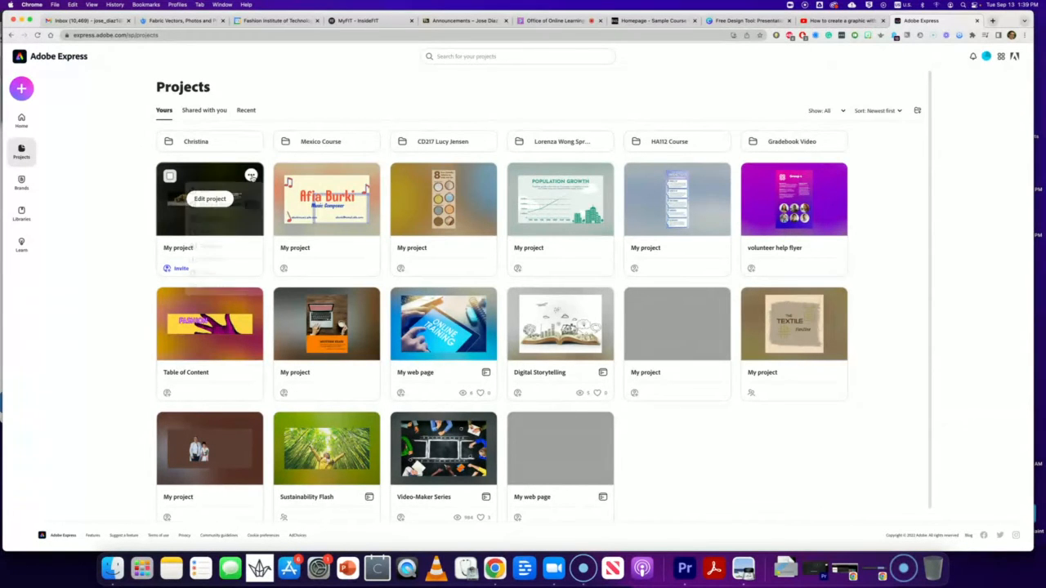
left_click(250, 175)
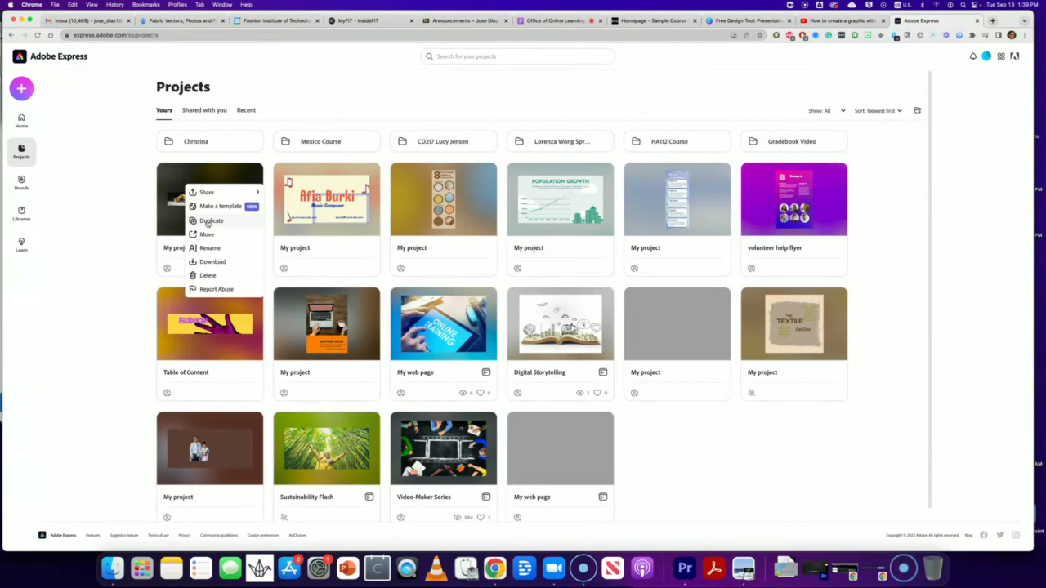
left_click(210, 221)
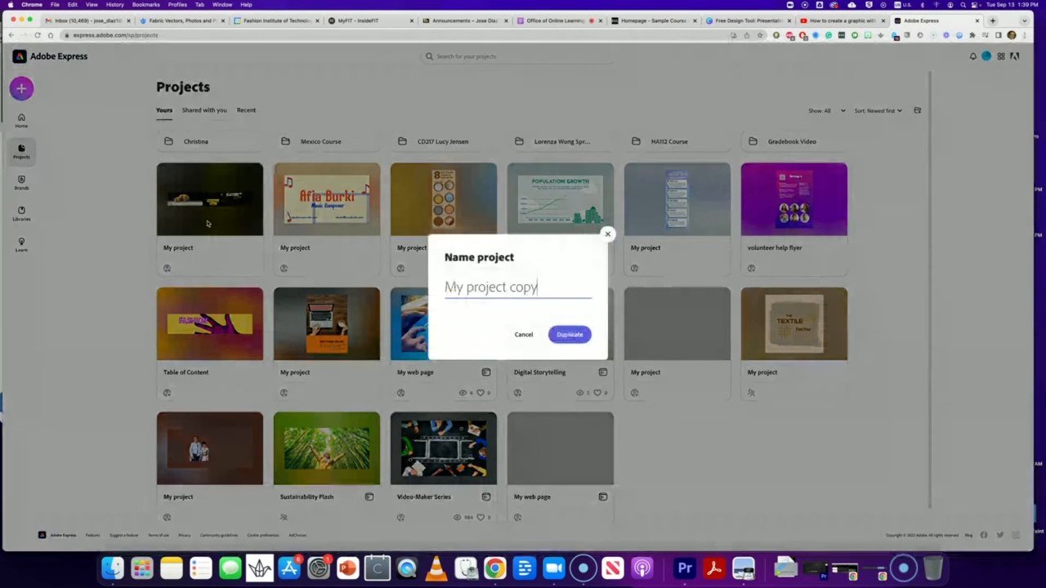
left_click_drag(538, 288, 438, 291)
key("BackSpace")
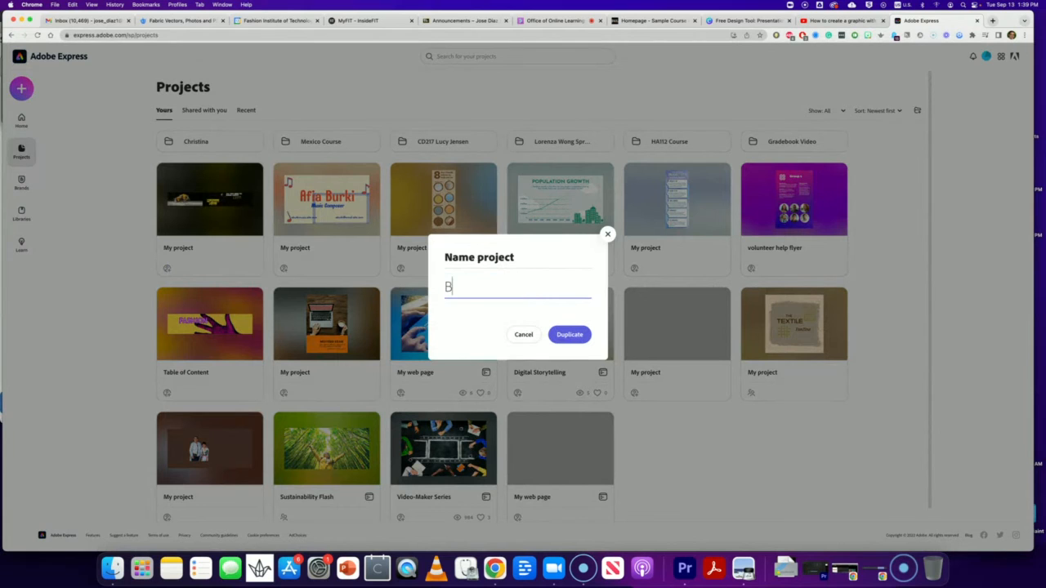
type("Visual TOC for Unit ")
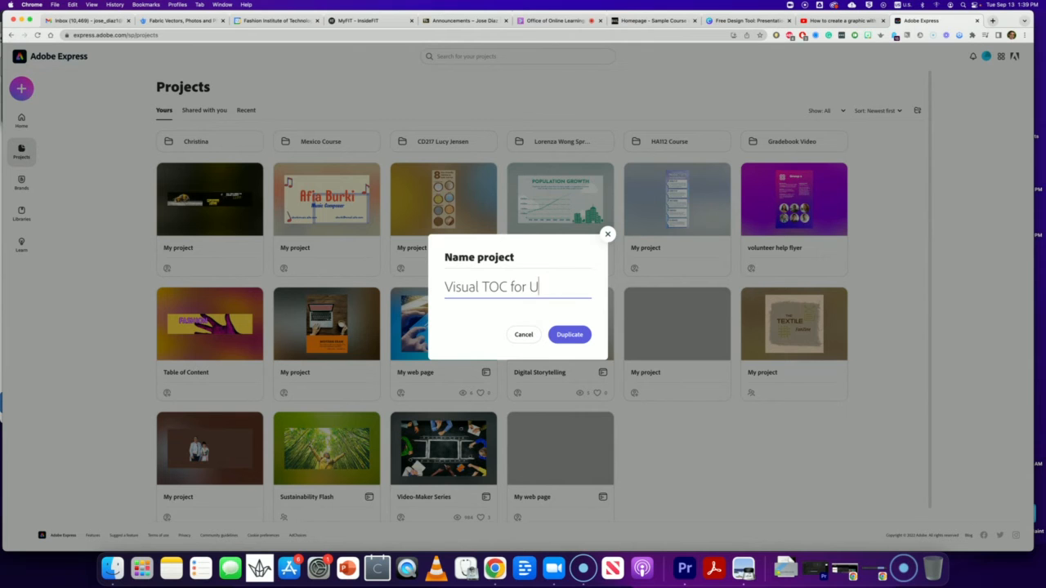
type("1")
left_click(575, 335)
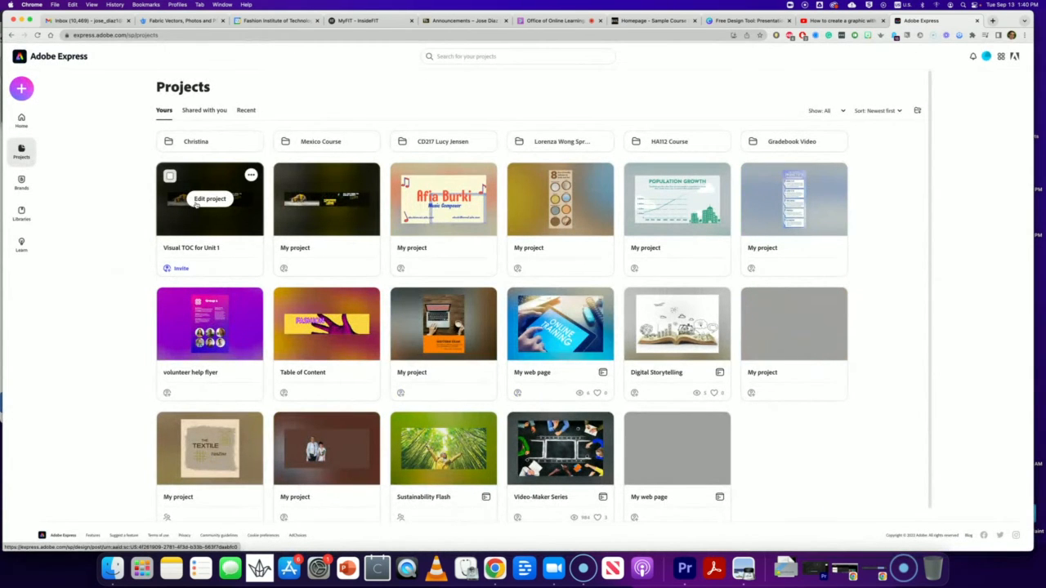
left_click(196, 204)
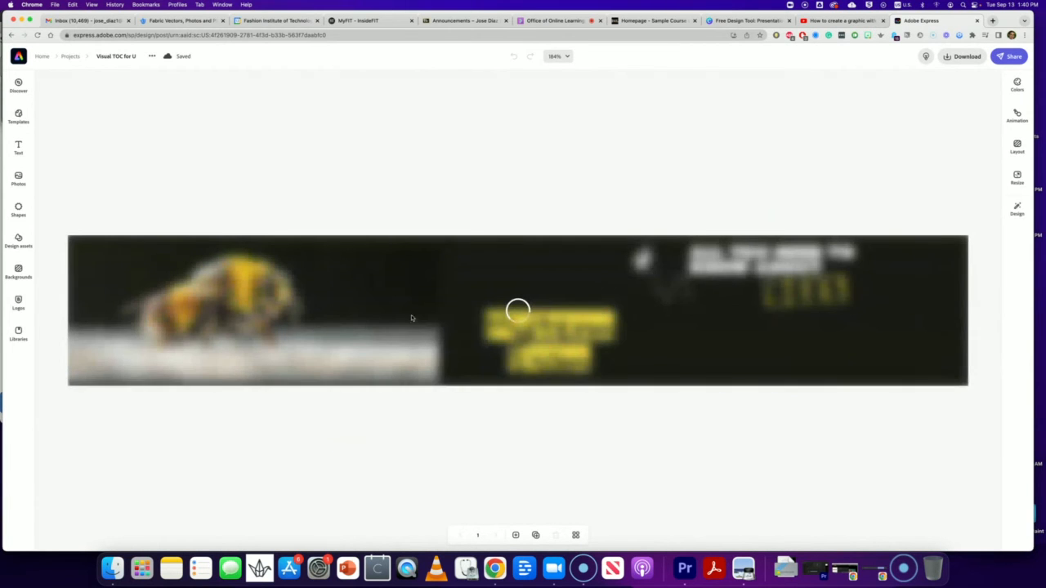
Compare the module images on the Brightspace course homepage with the duplicated banner in Adobe Express.
left_click(633, 23)
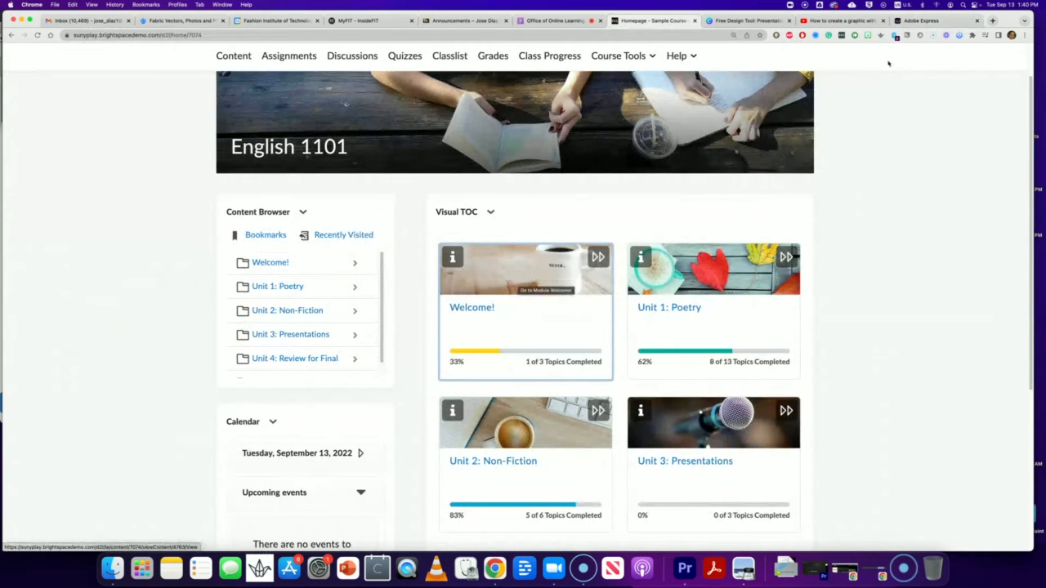
left_click(924, 20)
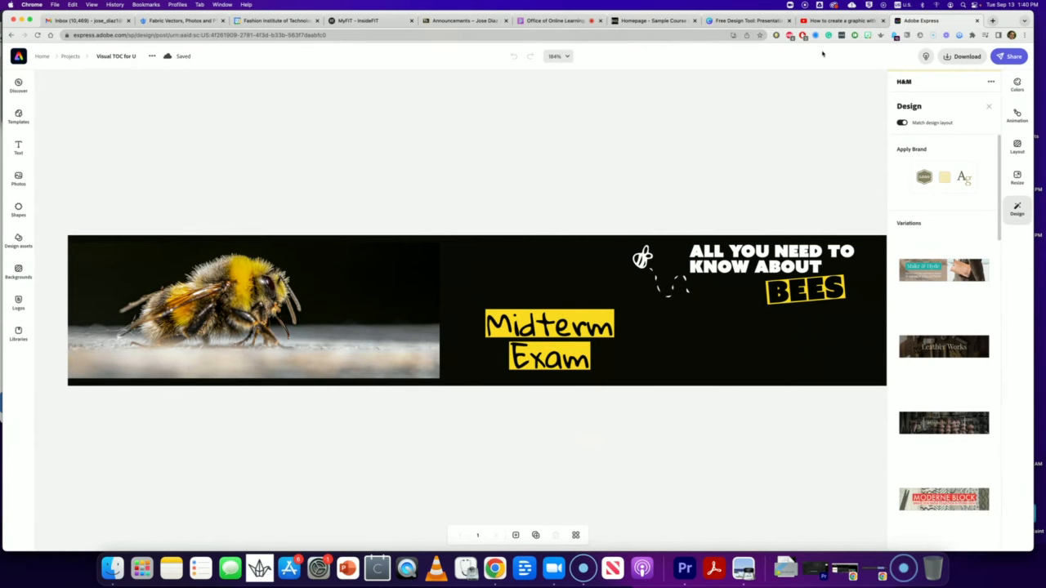
left_click(644, 23)
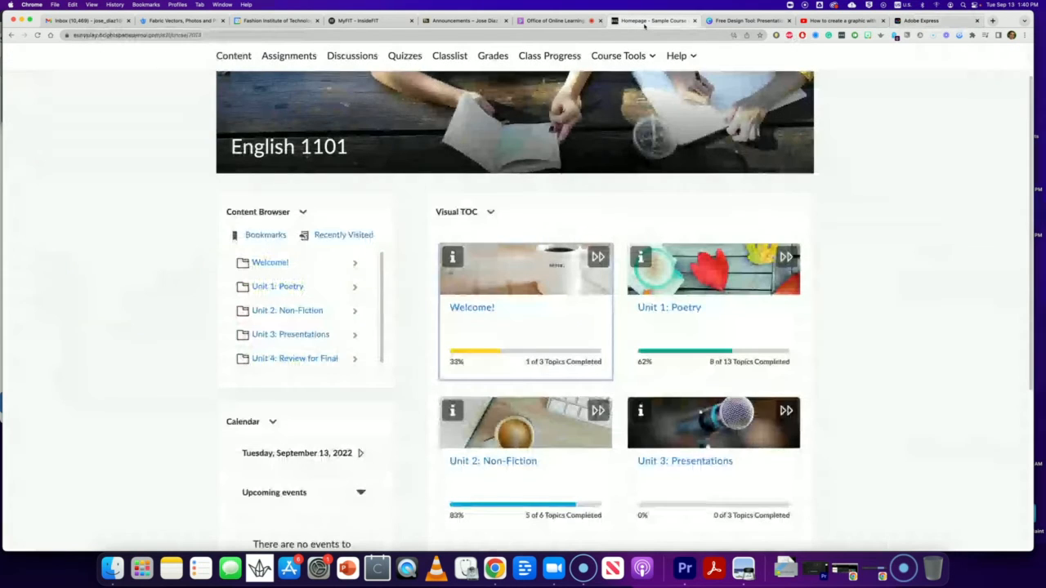
left_click(911, 21)
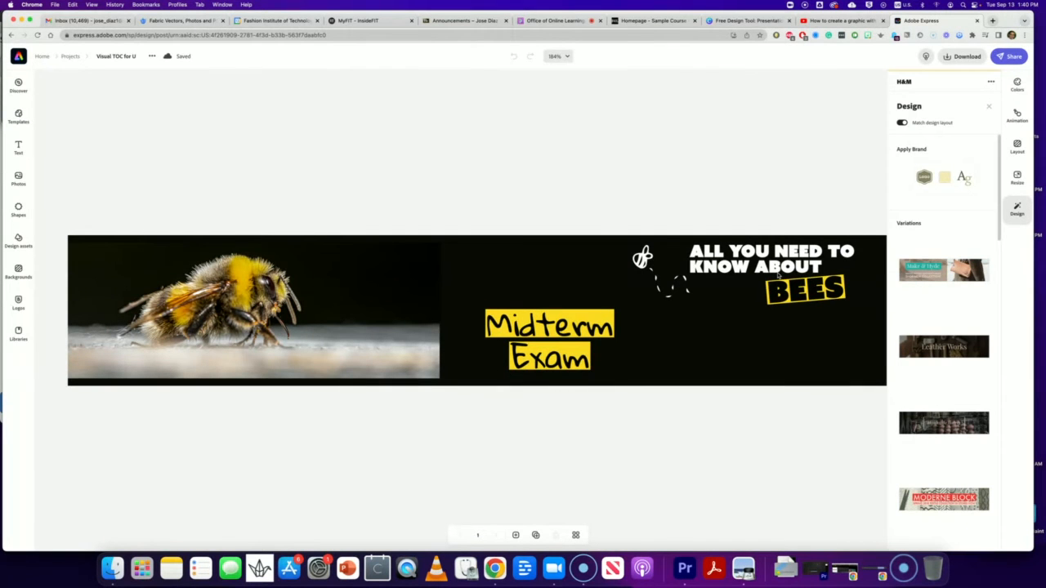
Open the Welcome! module in Brightspace, start editing its description and select the coffee cup image.
left_click(647, 26)
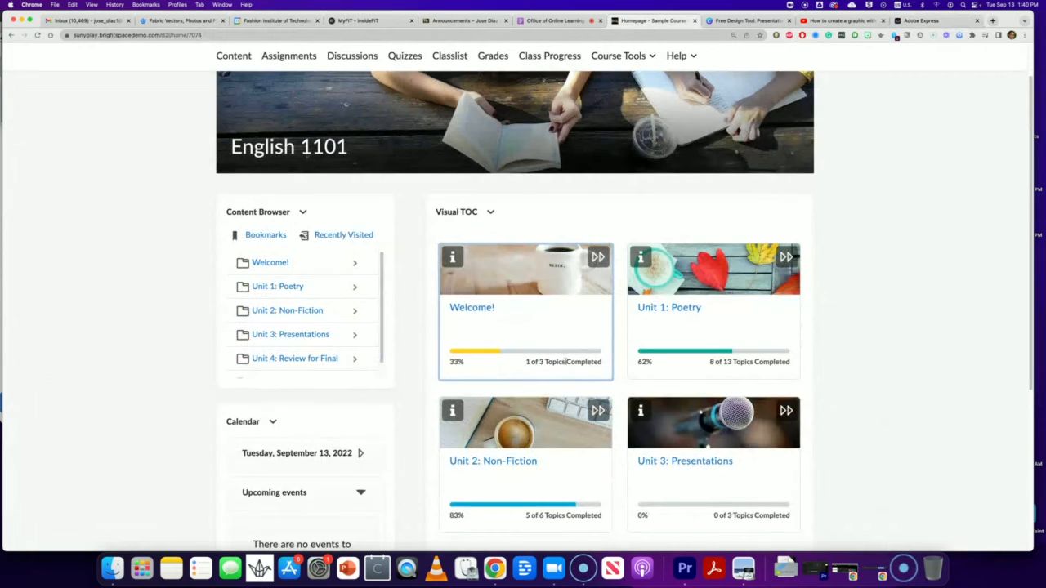
scroll(570, 351, "up", 1)
left_click(523, 278)
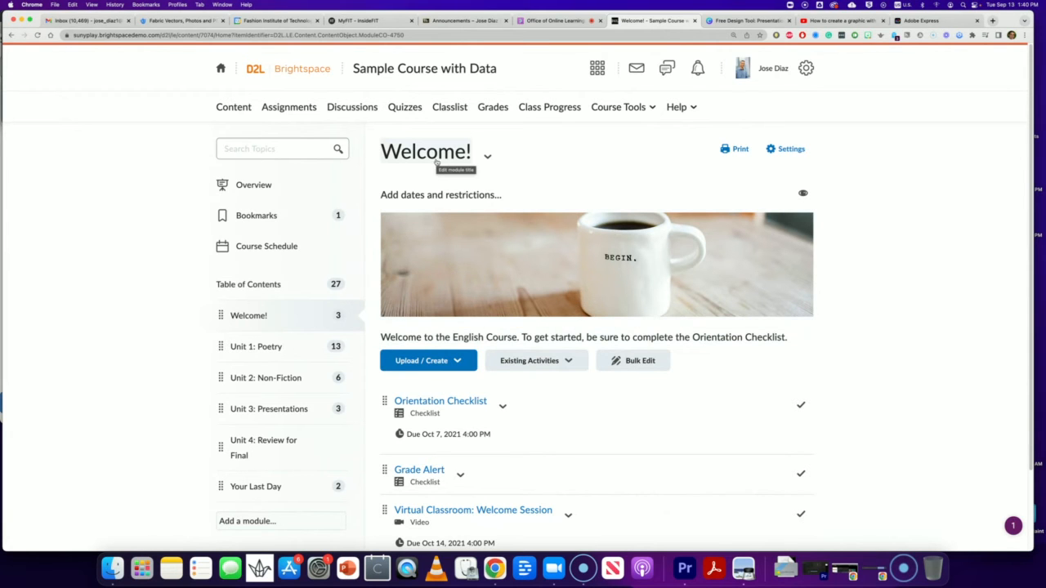
left_click(481, 274)
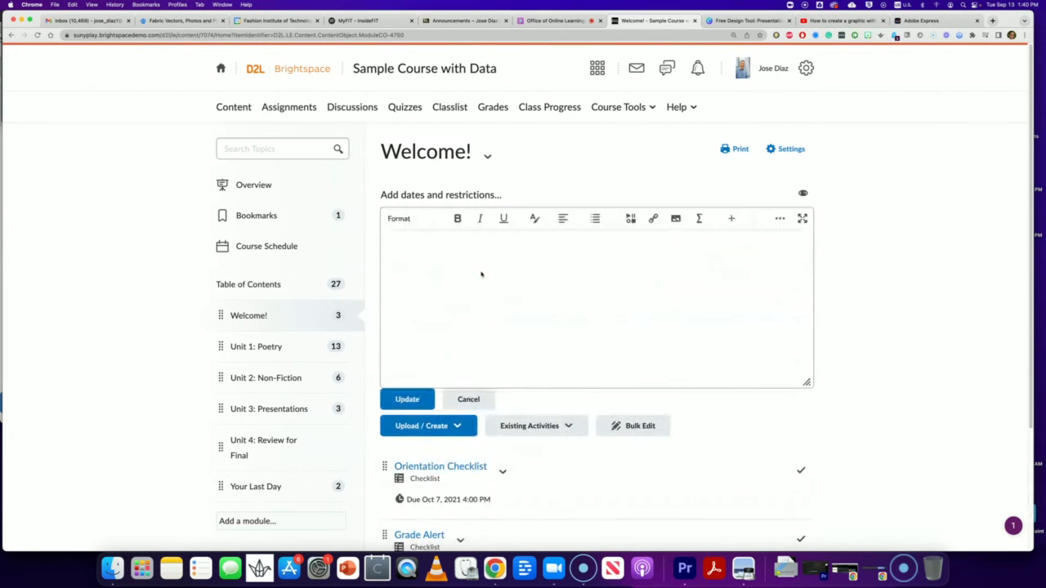
left_click(516, 281)
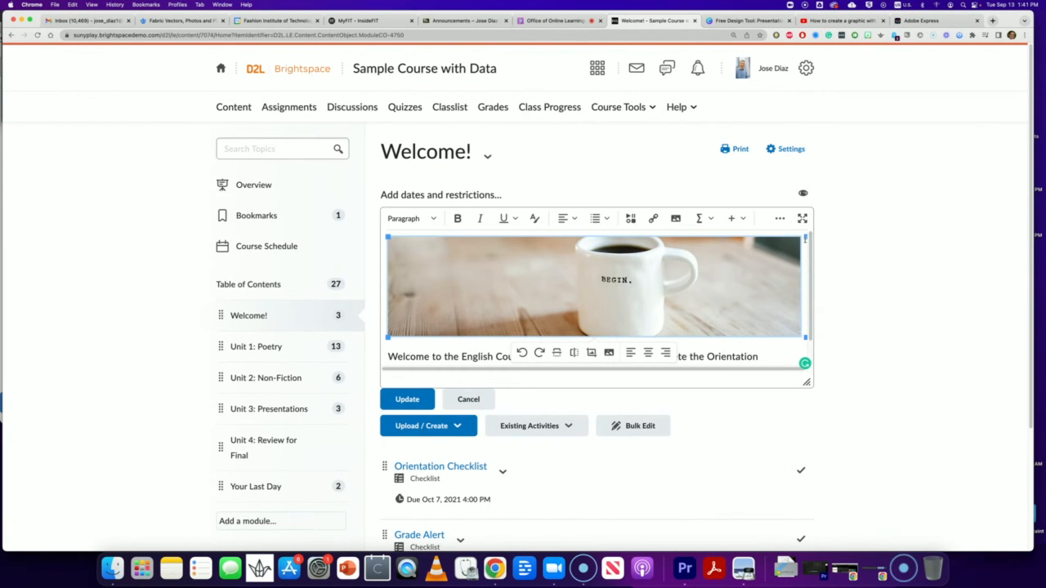
Enlarge the module description editor and shrink the coffee cup image slightly from its corners.
mouse_move(806, 237)
left_mouse_down()
mouse_move(776, 253)
mouse_move(804, 251)
mouse_move(805, 237)
left_mouse_up()
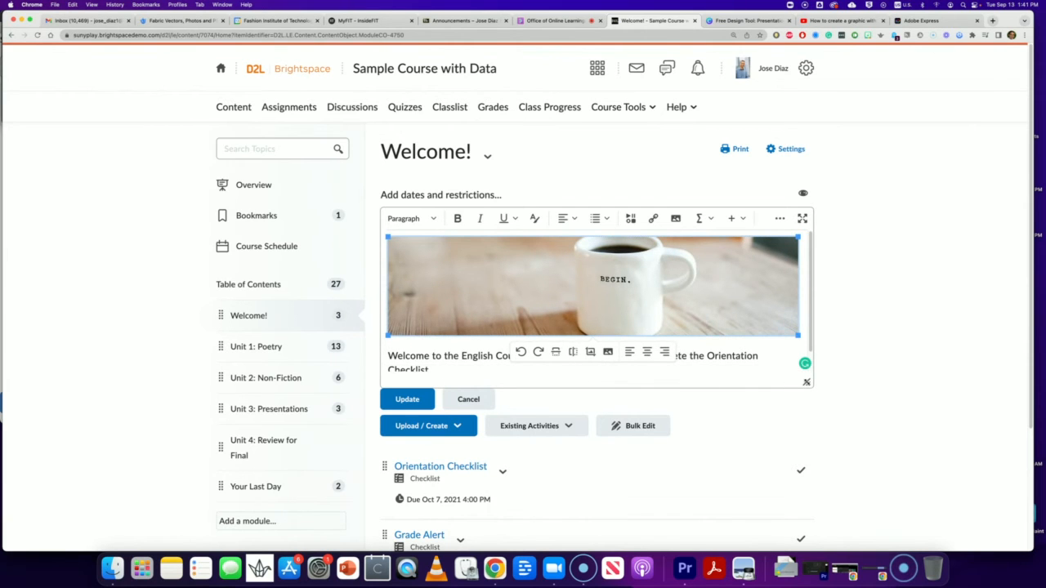
left_click_drag(808, 383, 1010, 586)
left_click_drag(797, 334, 798, 336)
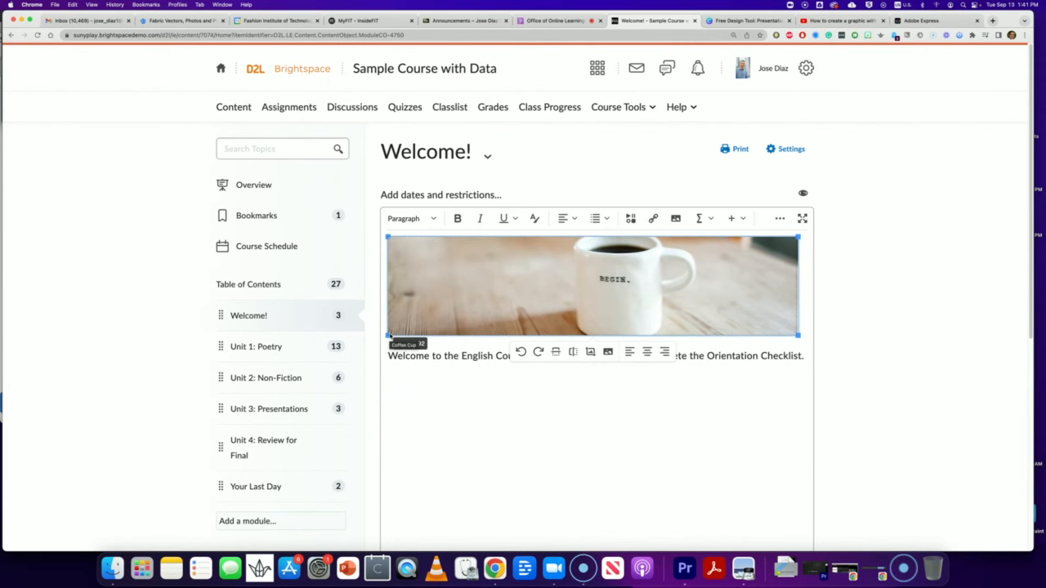
left_click_drag(387, 237, 390, 239)
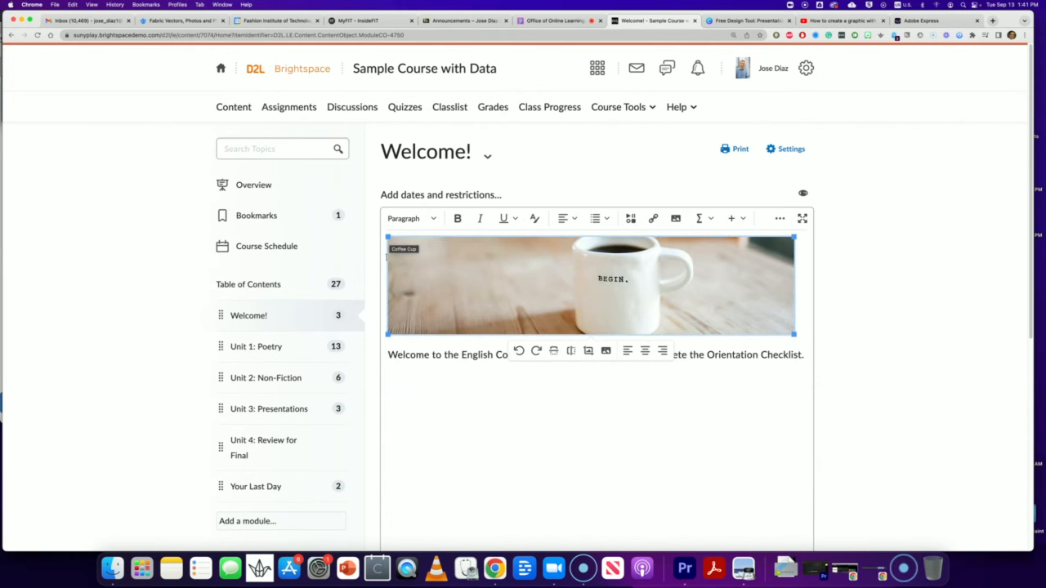
Check the coffee cup image's dimensions in the Welcome! description by slightly adjusting its corner handles.
left_click_drag(387, 334, 388, 334)
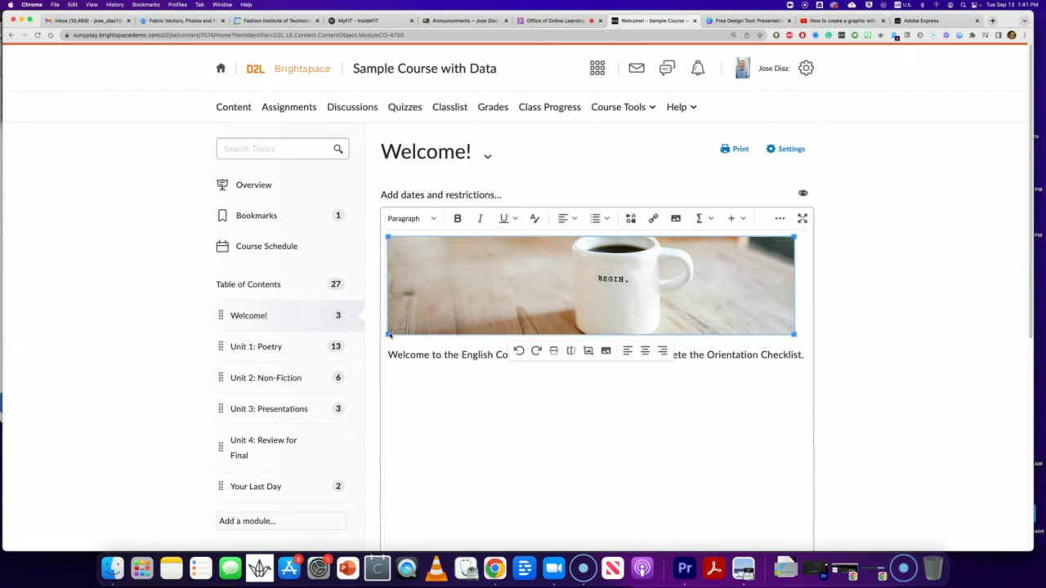
left_click_drag(389, 333, 388, 336)
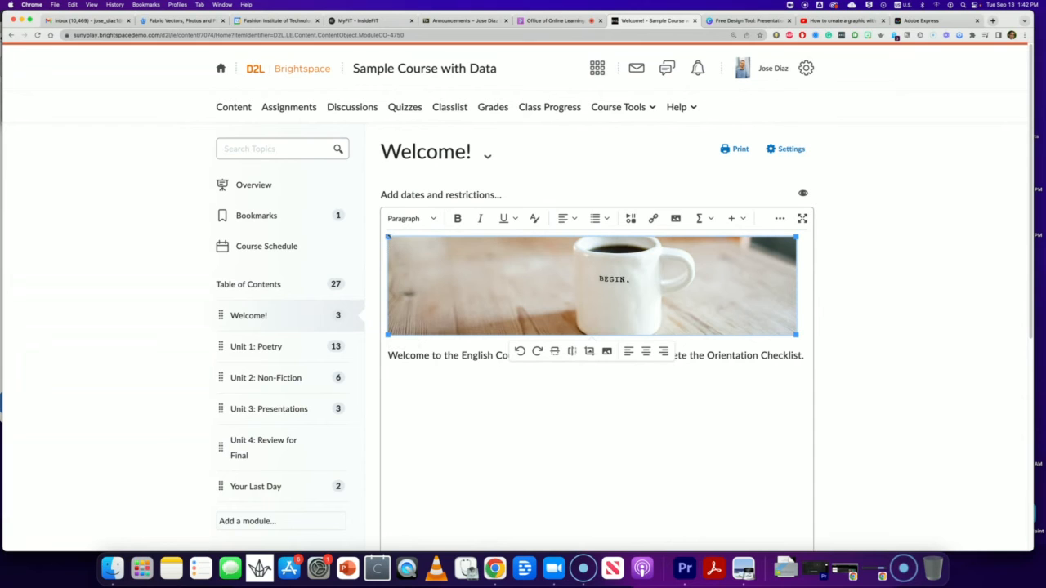
left_click_drag(389, 238, 388, 236)
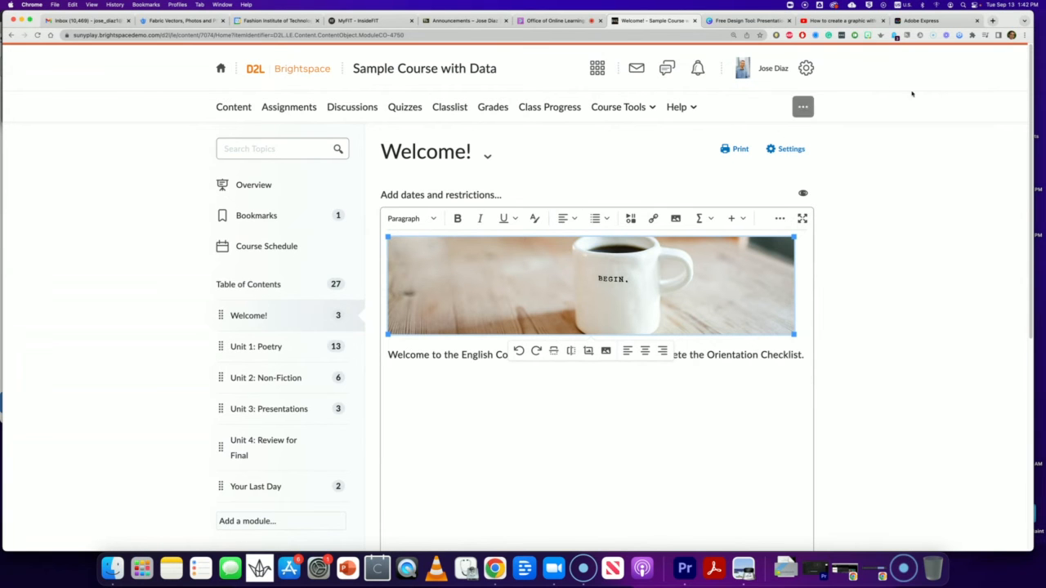
Switch to Adobe Express and resize the duplicated Visual TOC design to a custom 795 × 191 px.
left_click(919, 21)
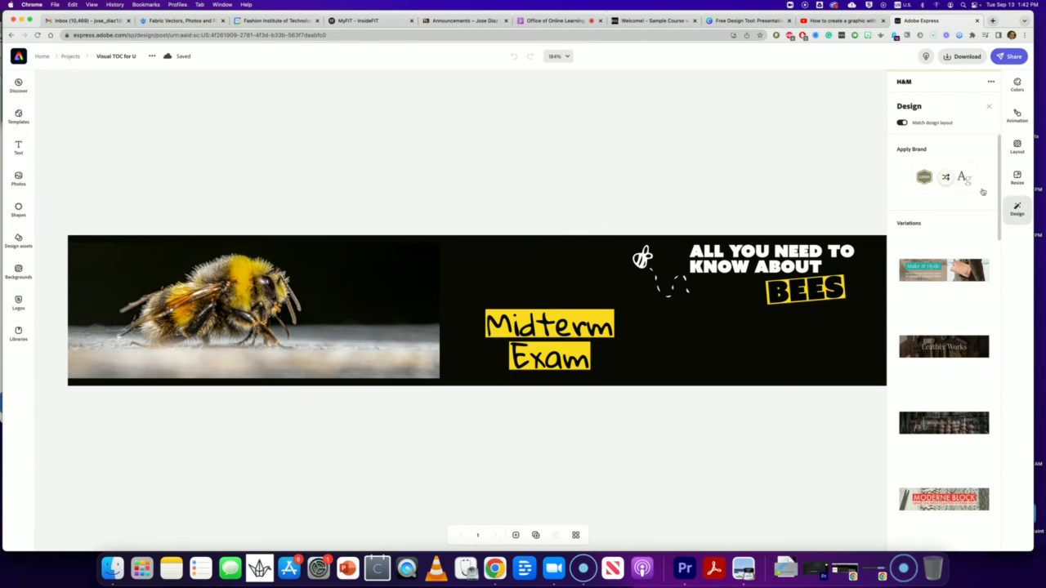
left_click(790, 188)
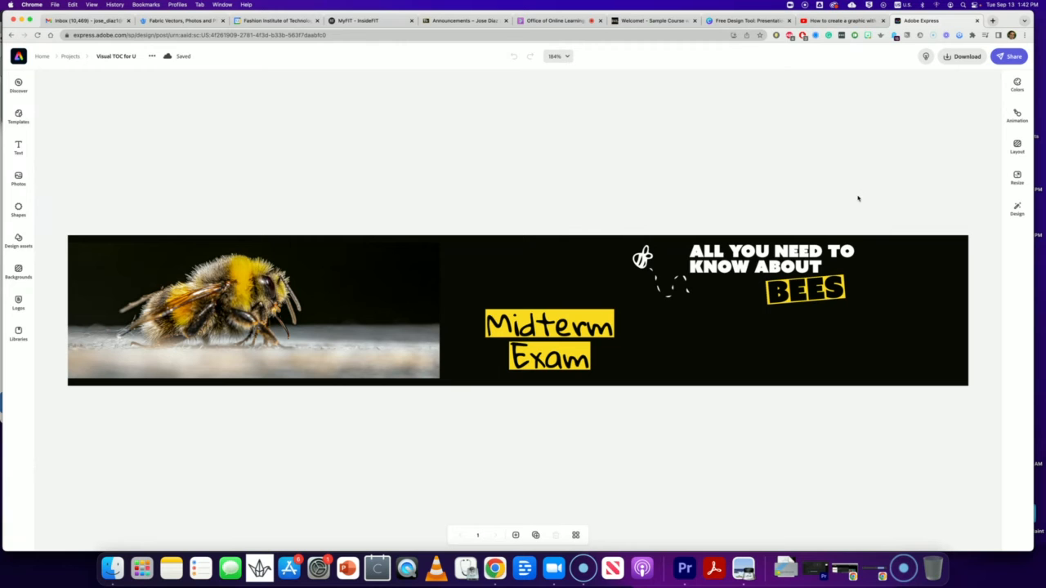
key("super+plus")
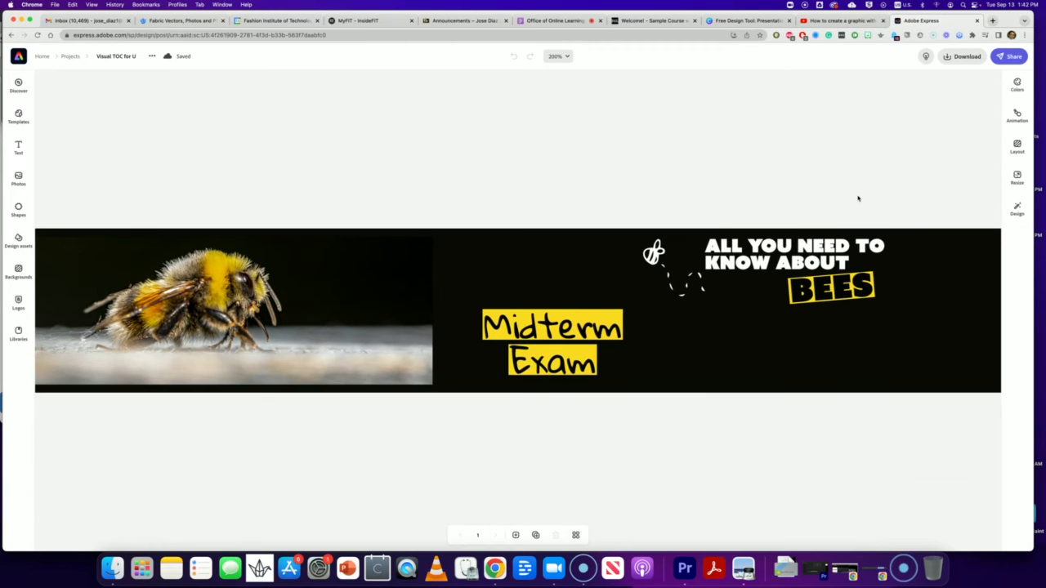
key("super+minus")
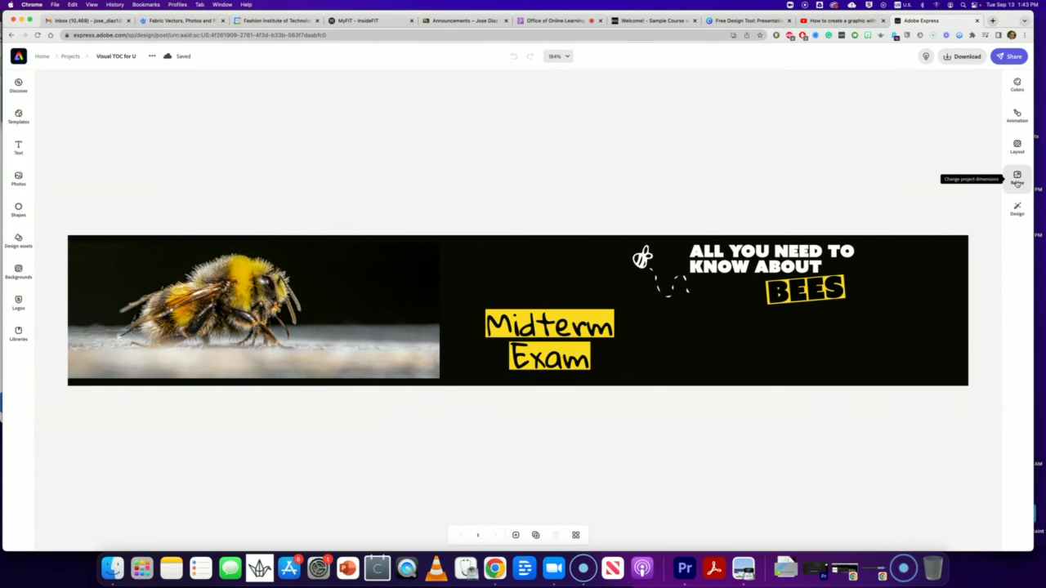
left_click(1017, 178)
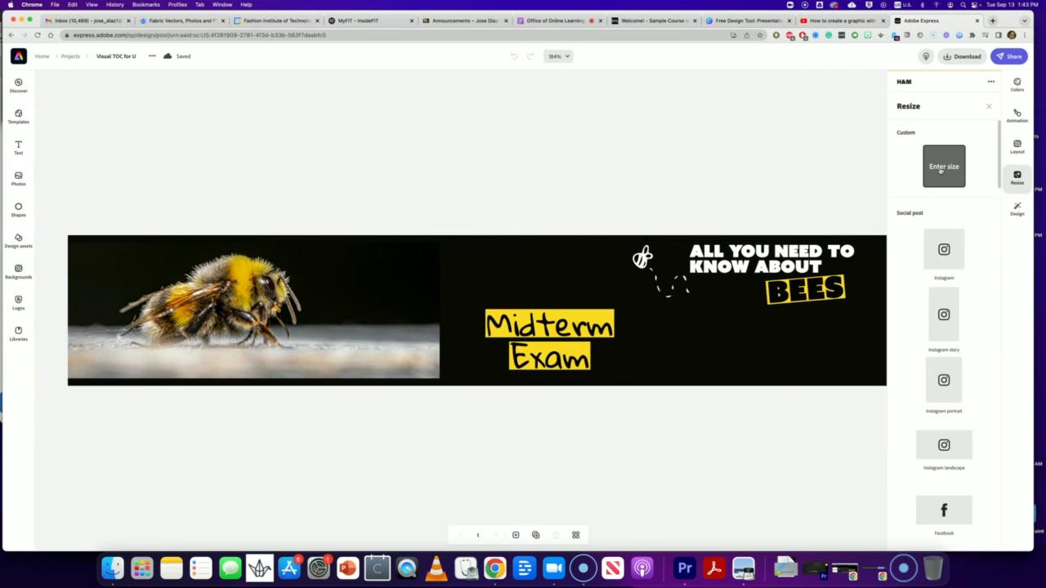
left_click(940, 170)
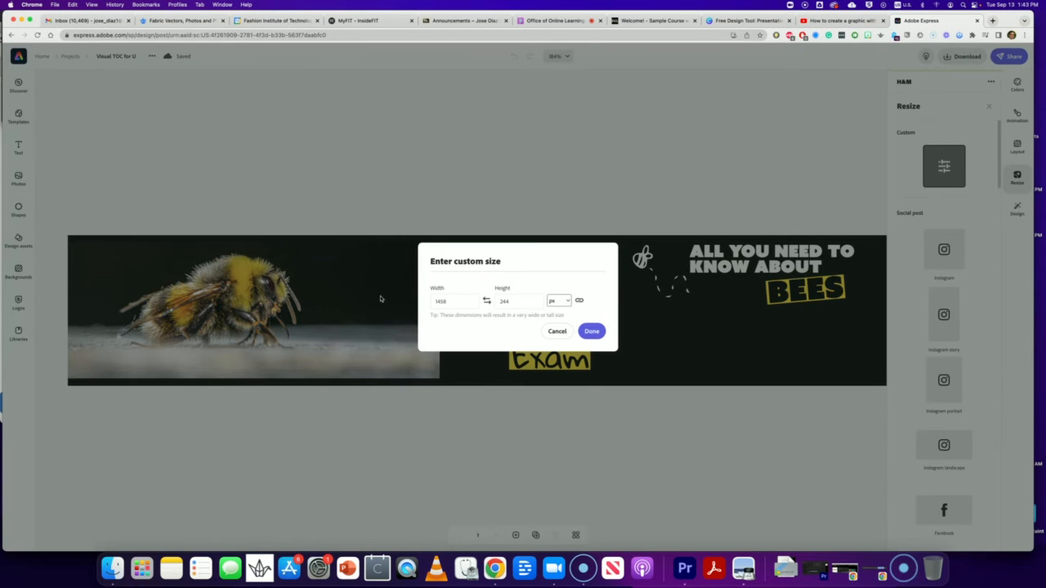
double_click(450, 303)
type("795")
left_click_drag(525, 306, 495, 301)
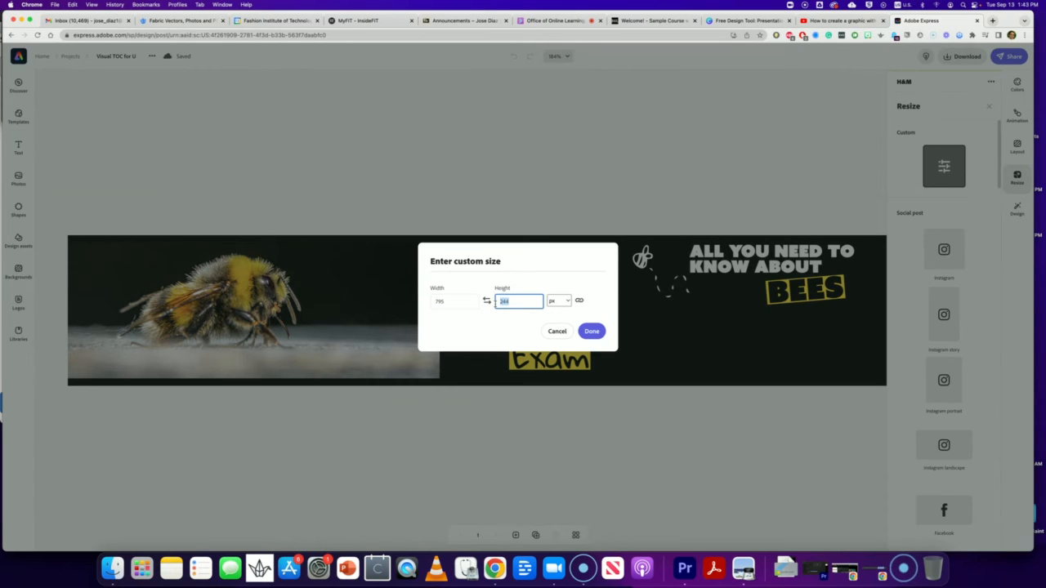
type("191")
left_click(593, 332)
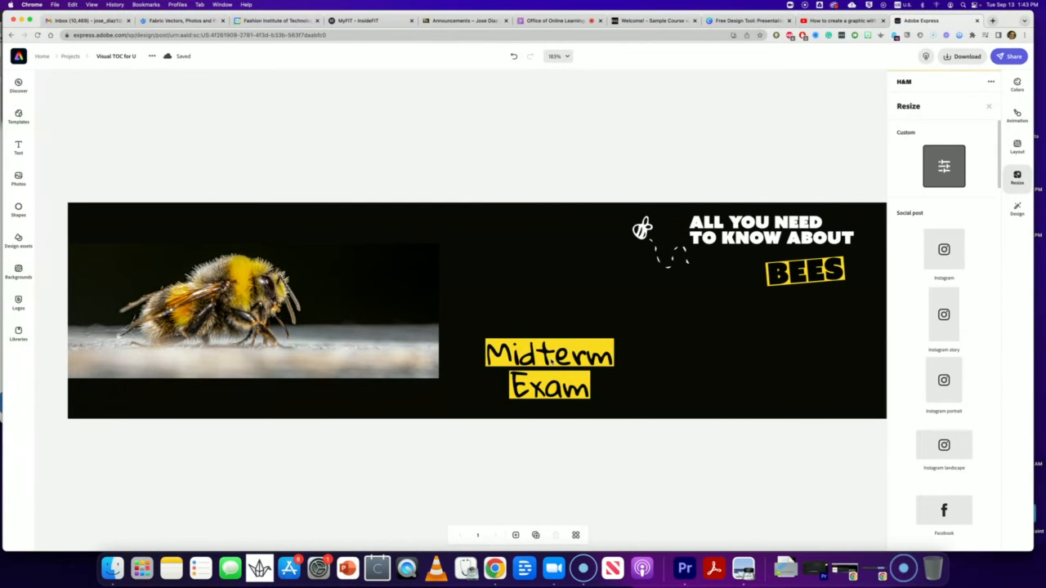
Replace the "Midterm Exam" text on the design with "Unit 1".
left_click(549, 357)
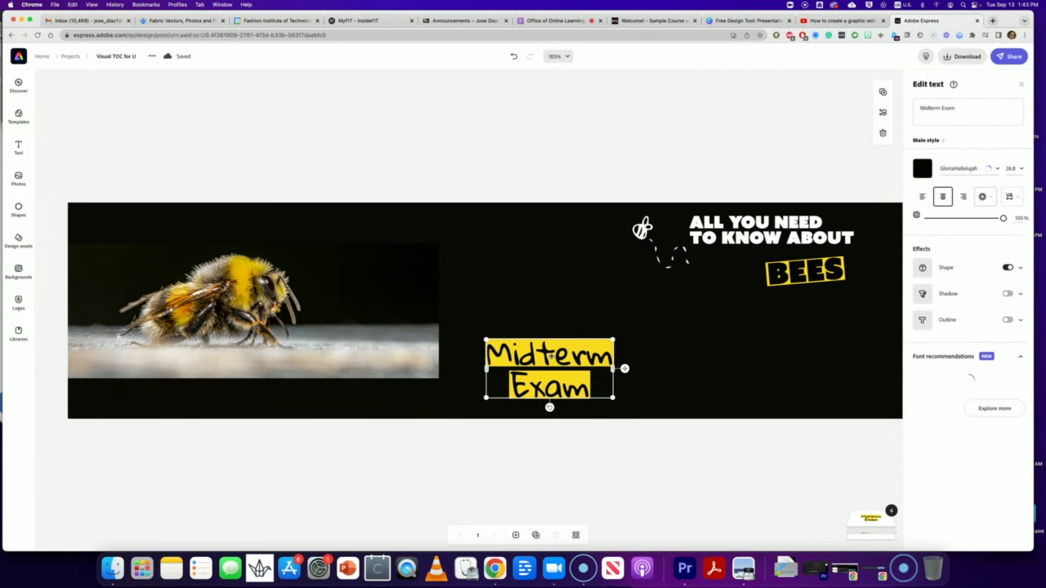
left_click_drag(963, 114, 913, 107)
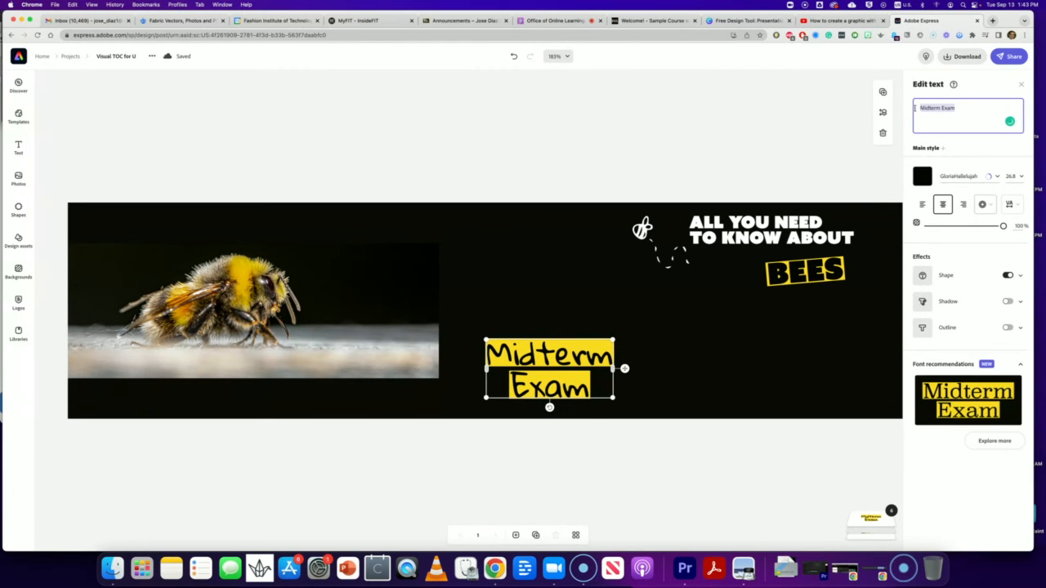
type("Unit 1")
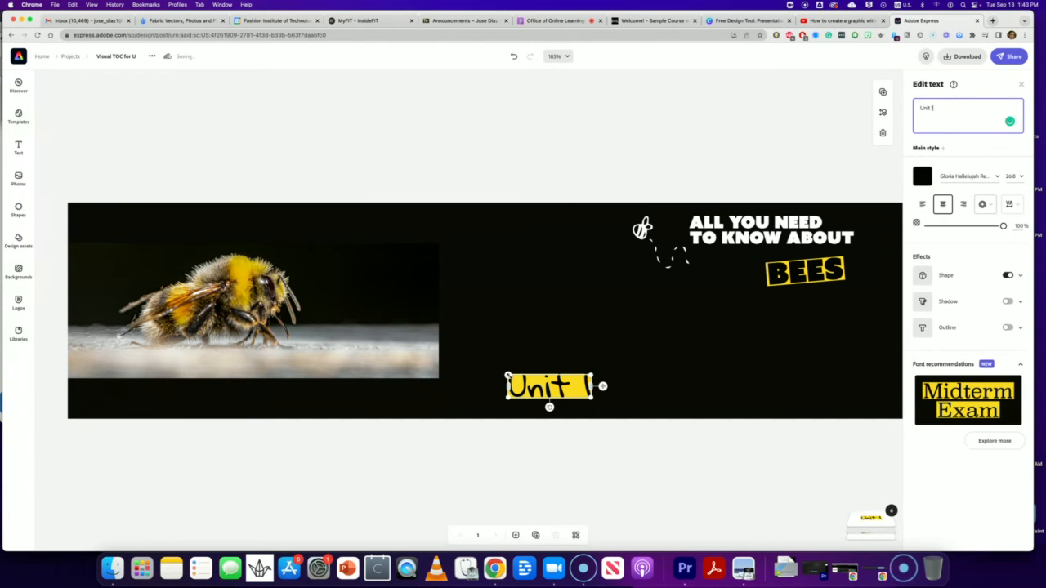
Enlarge the "Unit 1" text to about size 45 and move it up beside the middle of the bee photo.
left_click_drag(507, 375, 451, 345)
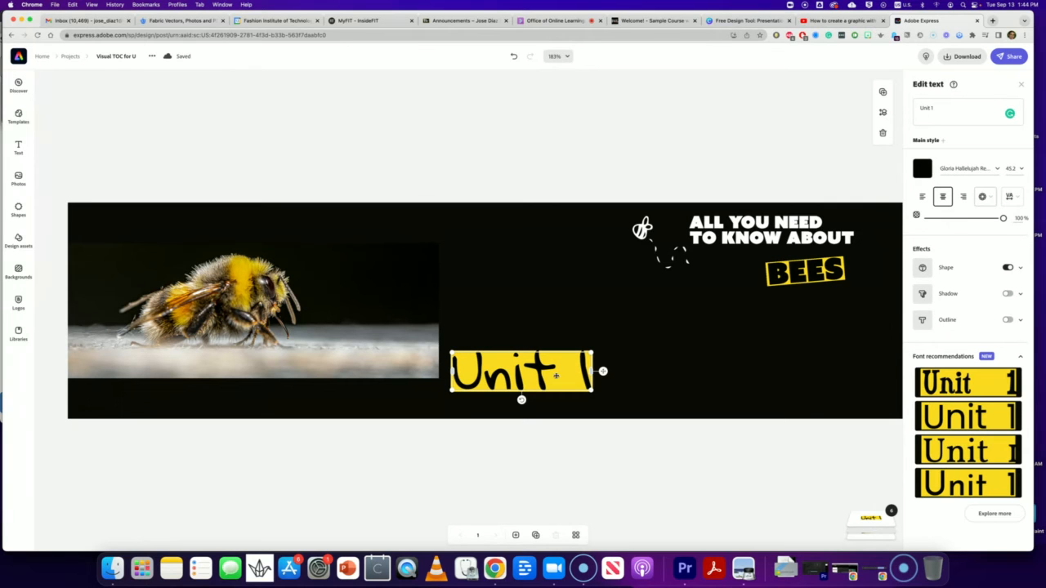
left_click_drag(556, 375, 558, 321)
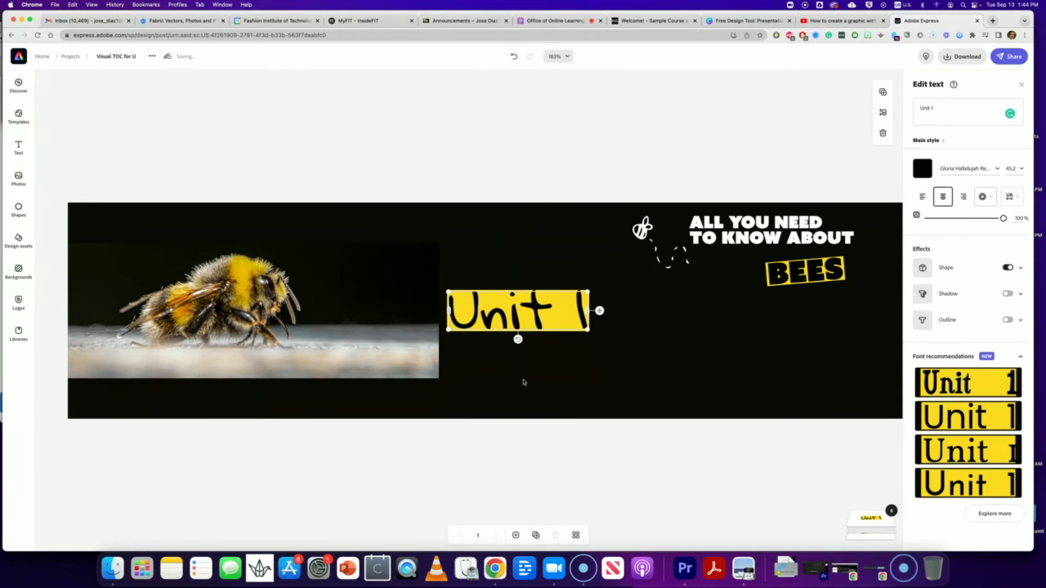
left_click(524, 382)
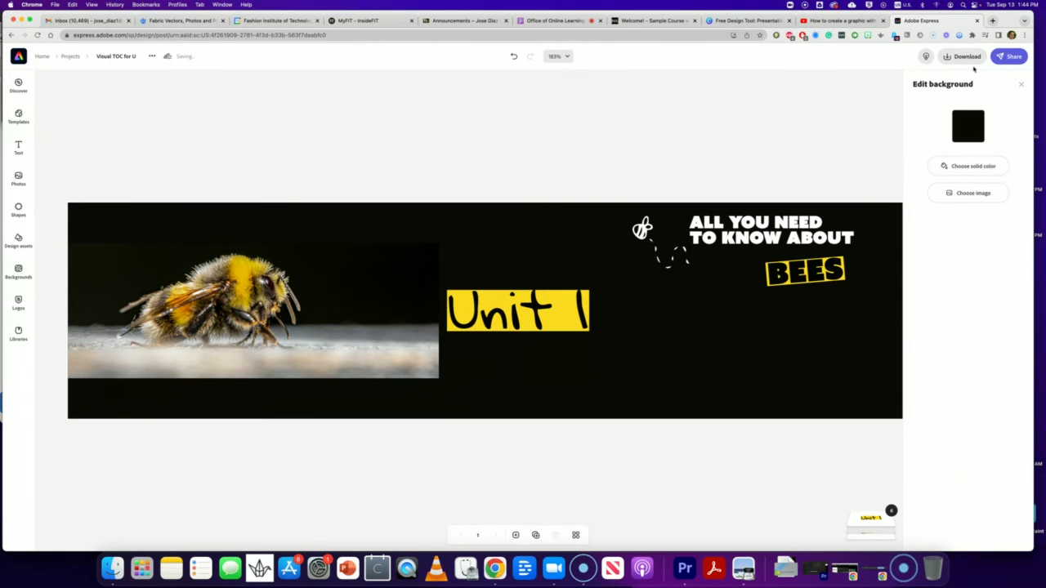
Download the Visual TOC design as a PNG.
left_click(968, 59)
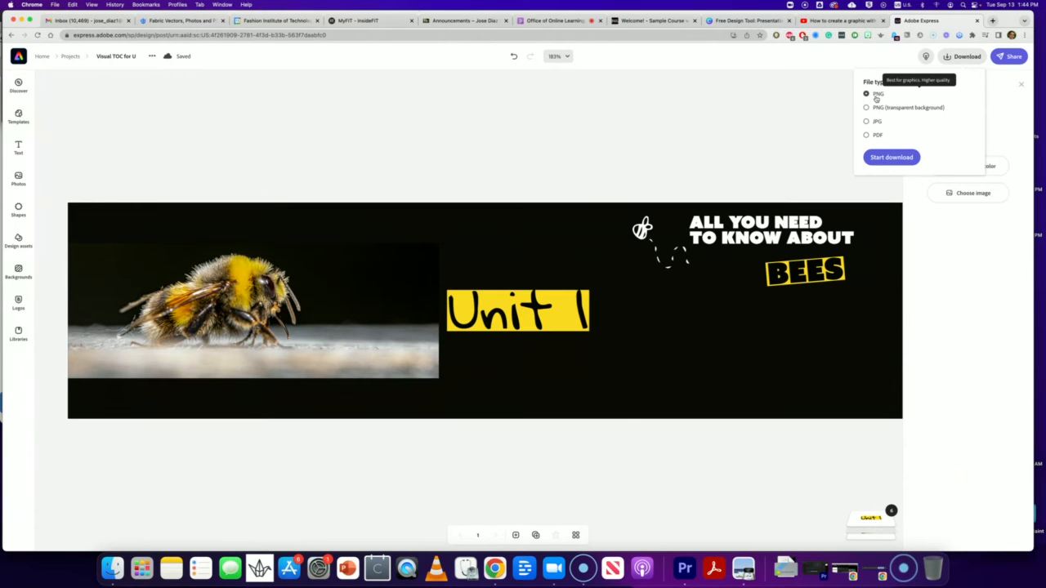
left_click(890, 157)
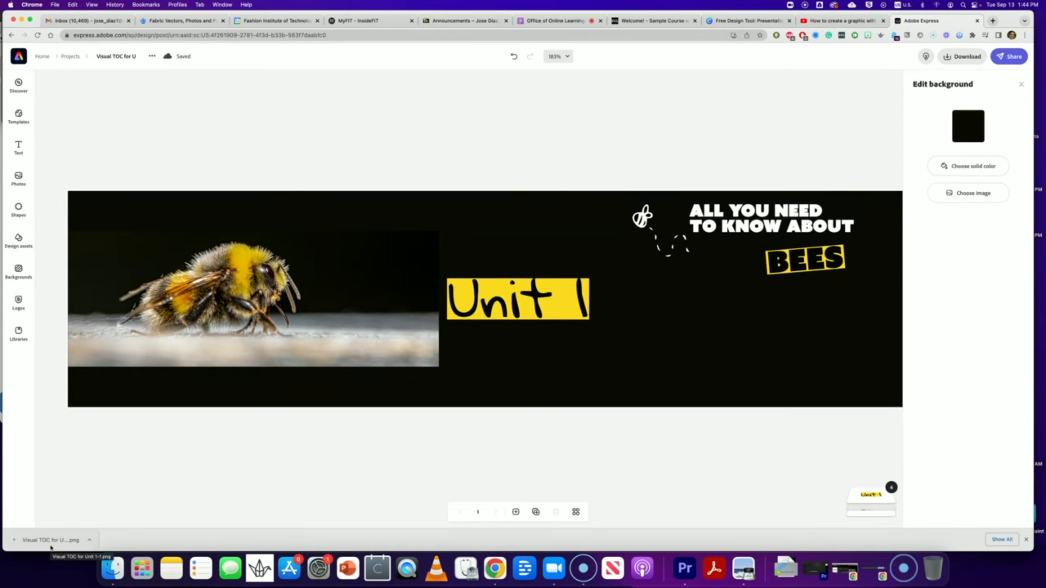
Open the original bee banner from the projects list and rename it "Course Banner EN111".
left_click(42, 57)
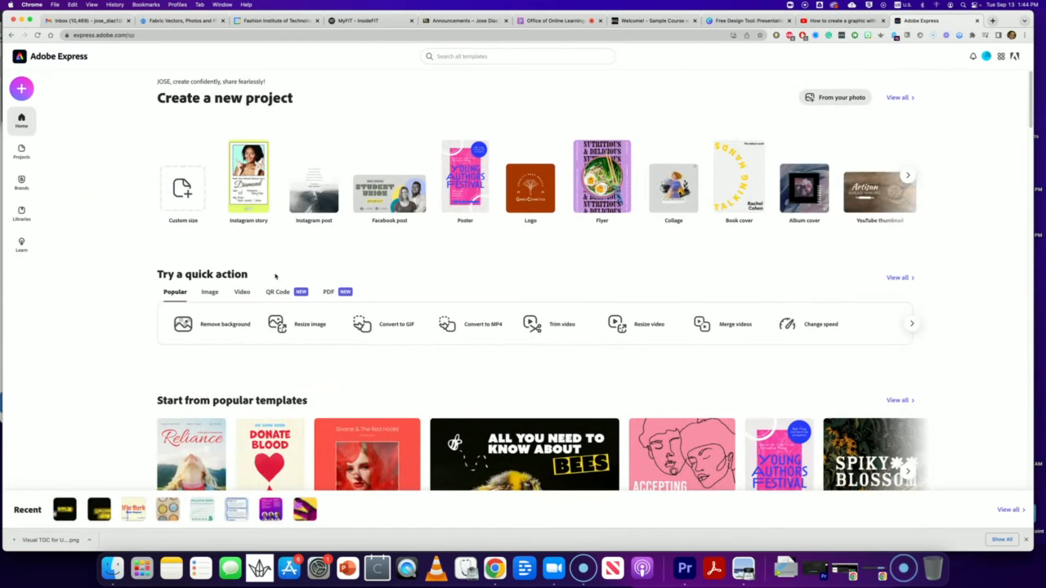
left_click(21, 152)
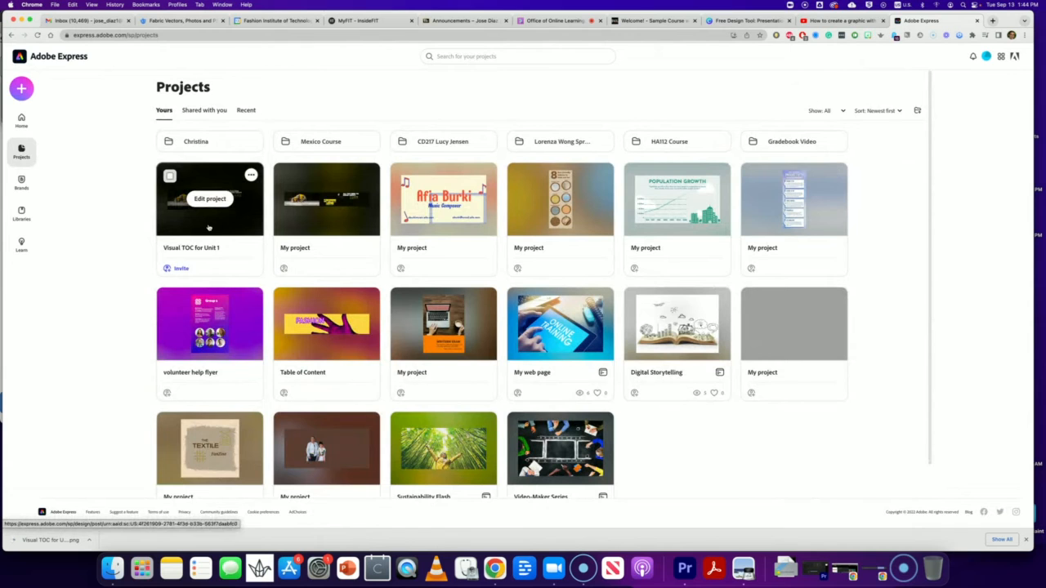
left_click(360, 202)
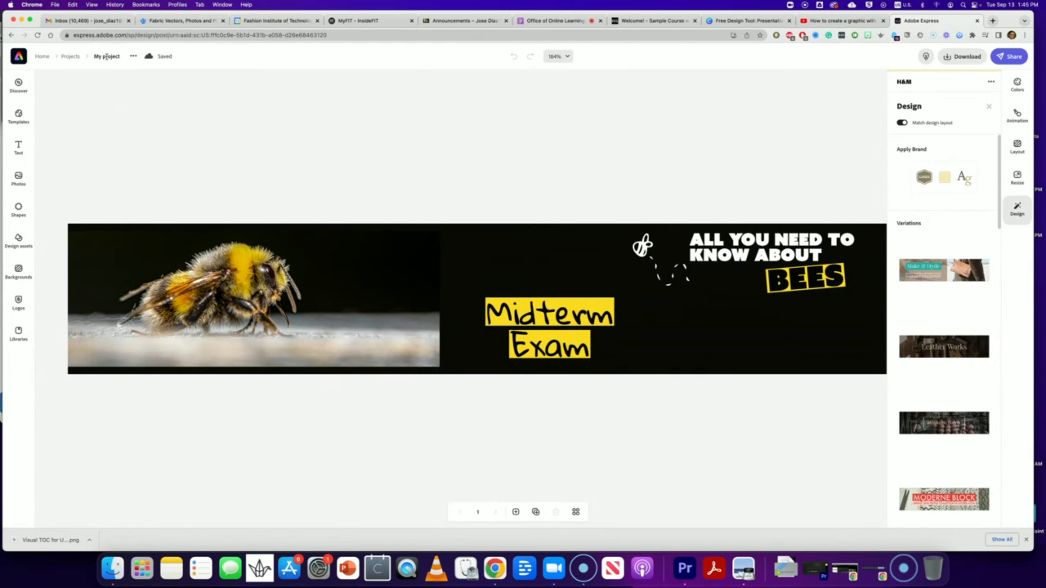
left_click(106, 56)
left_click(106, 56)
type("Course Banner")
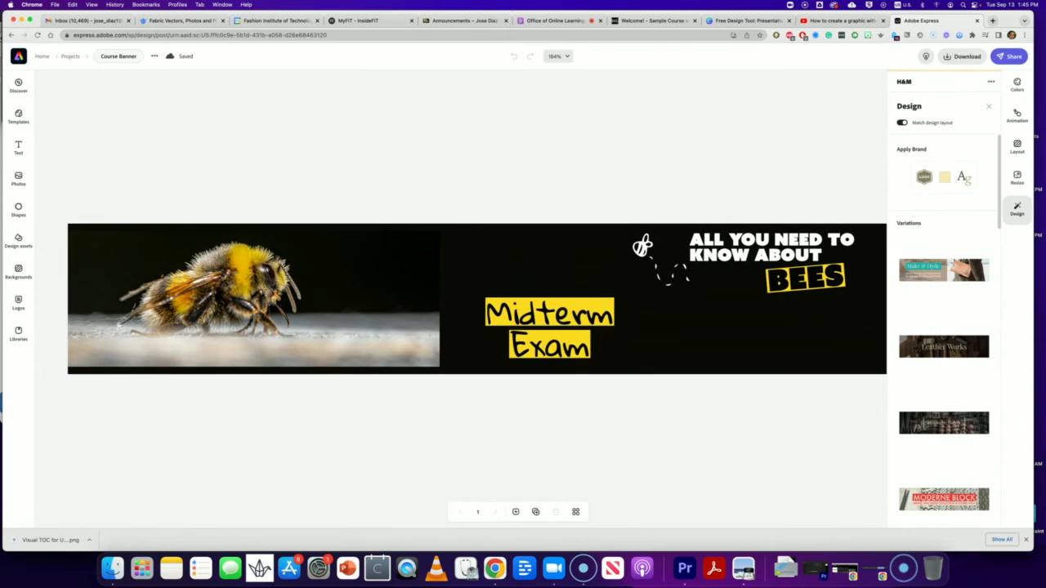
key("Return")
left_click(120, 61)
type("EN111")
key("Return")
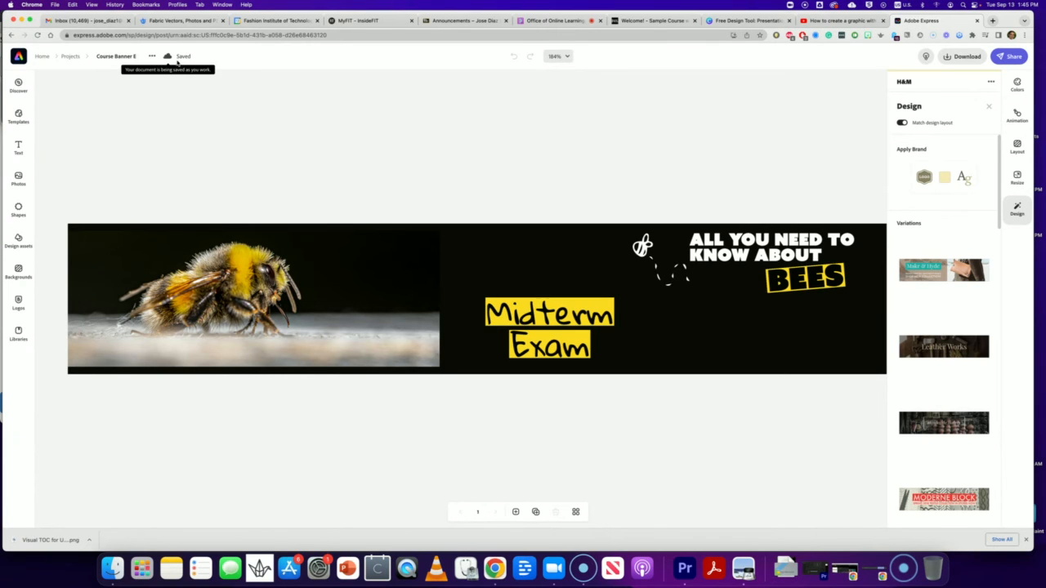
View the sharing options for the course banner and download it as a PNG.
left_click(1004, 58)
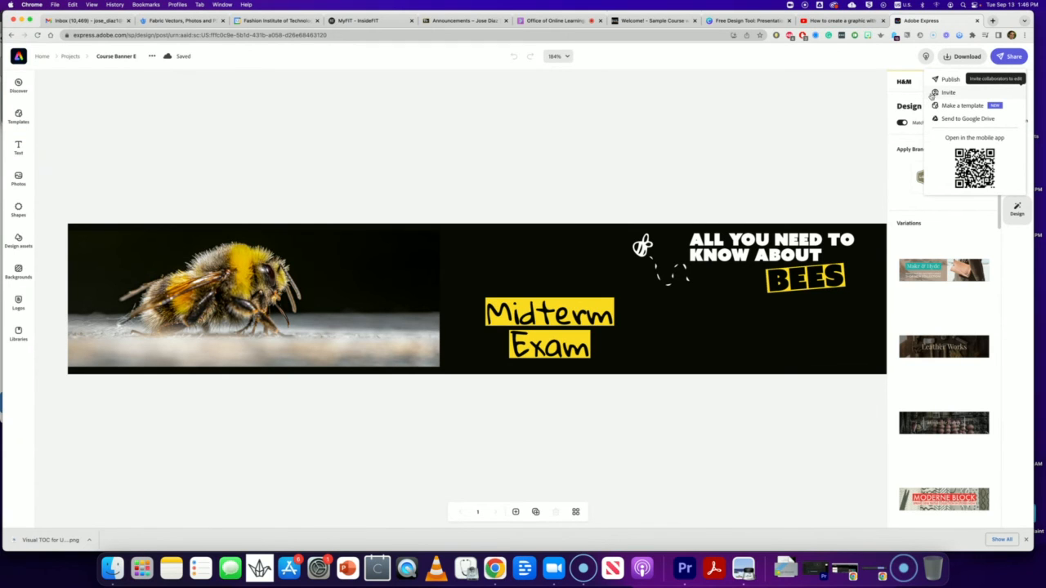
left_click(869, 78)
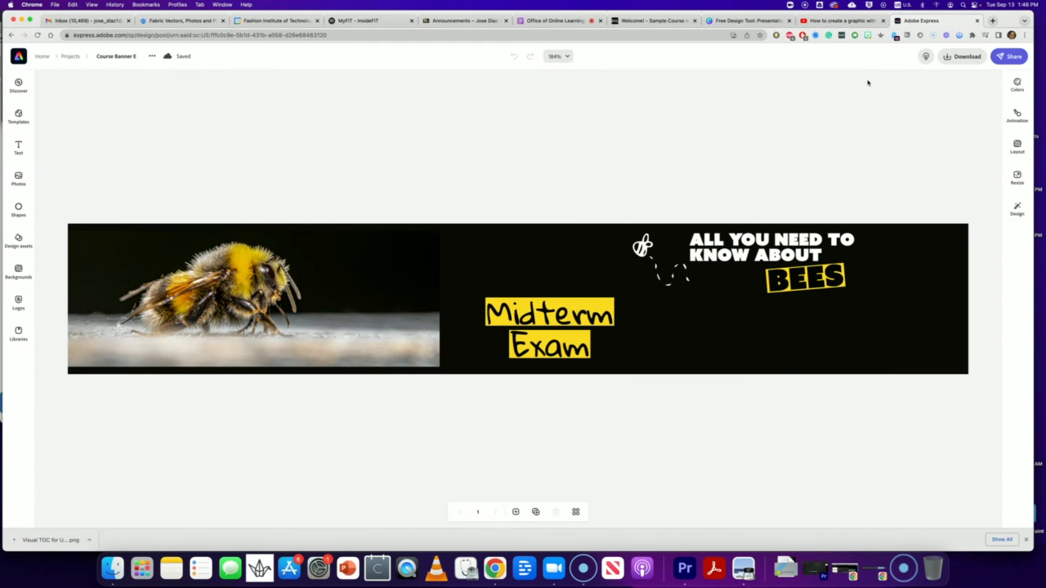
left_click(962, 59)
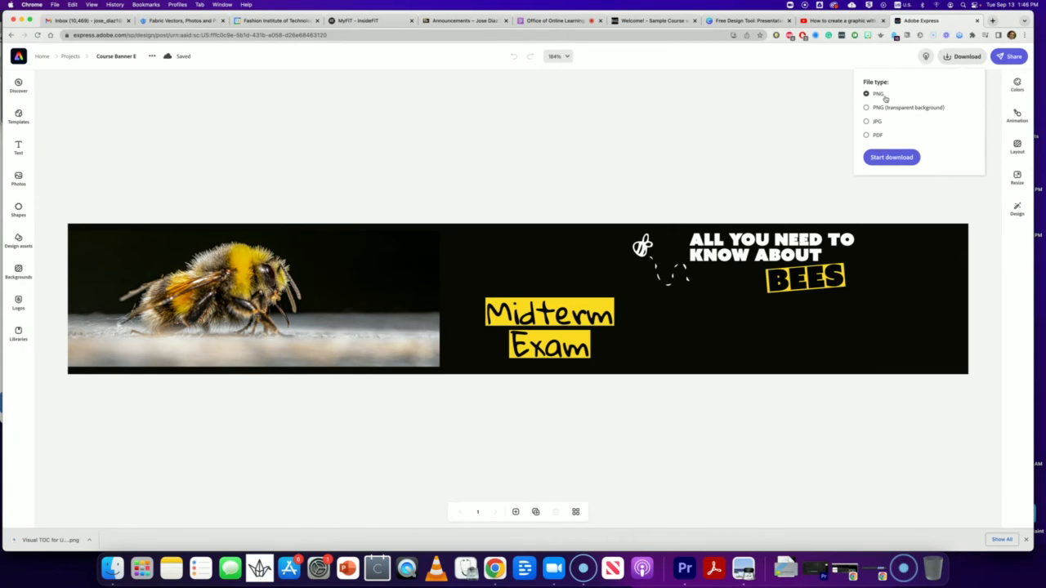
left_click(890, 157)
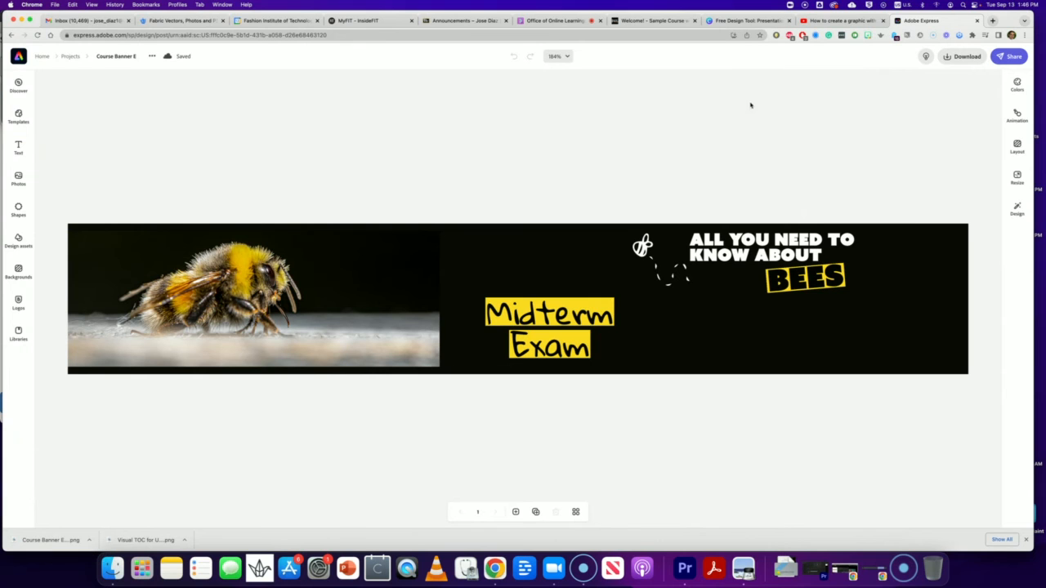
Switch back to Brightspace and delete the coffee cup image from the Welcome! module description.
left_click(652, 21)
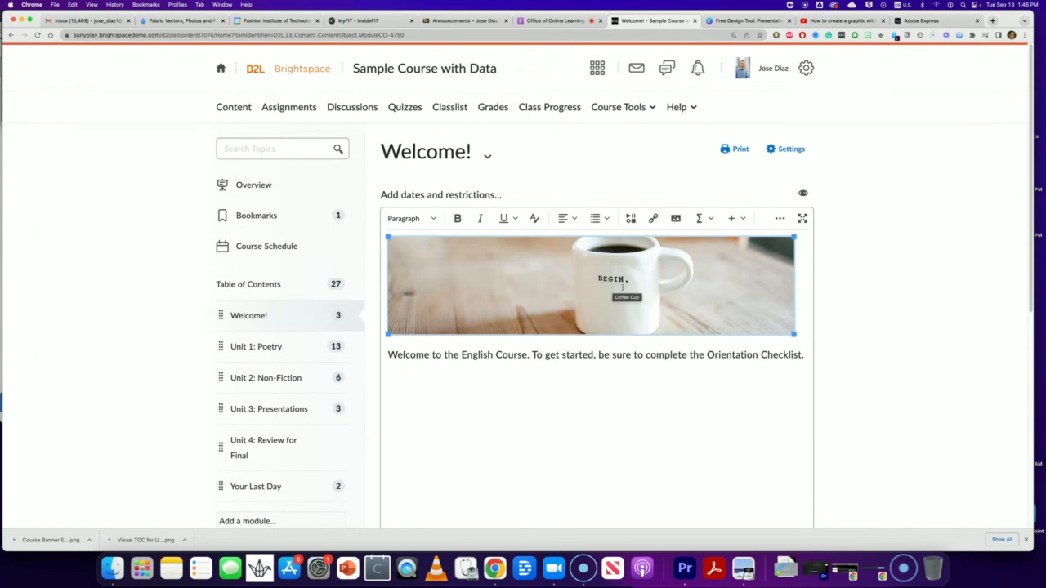
left_click(732, 262)
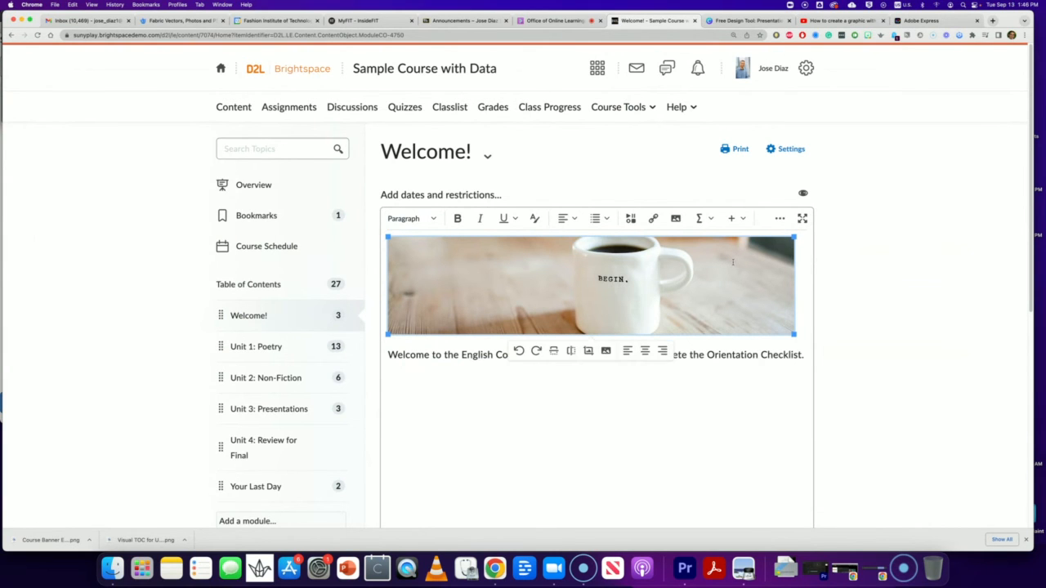
key("BackSpace")
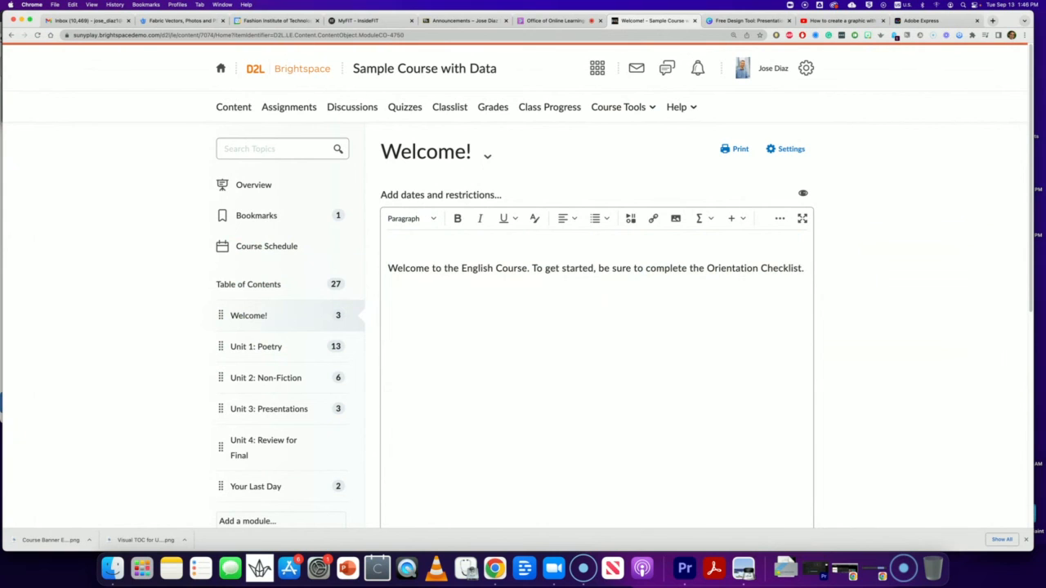
Insert "Visual TOC for Unit 1-1.png" from the computer's Downloads folder into the Welcome! module description.
left_click(675, 220)
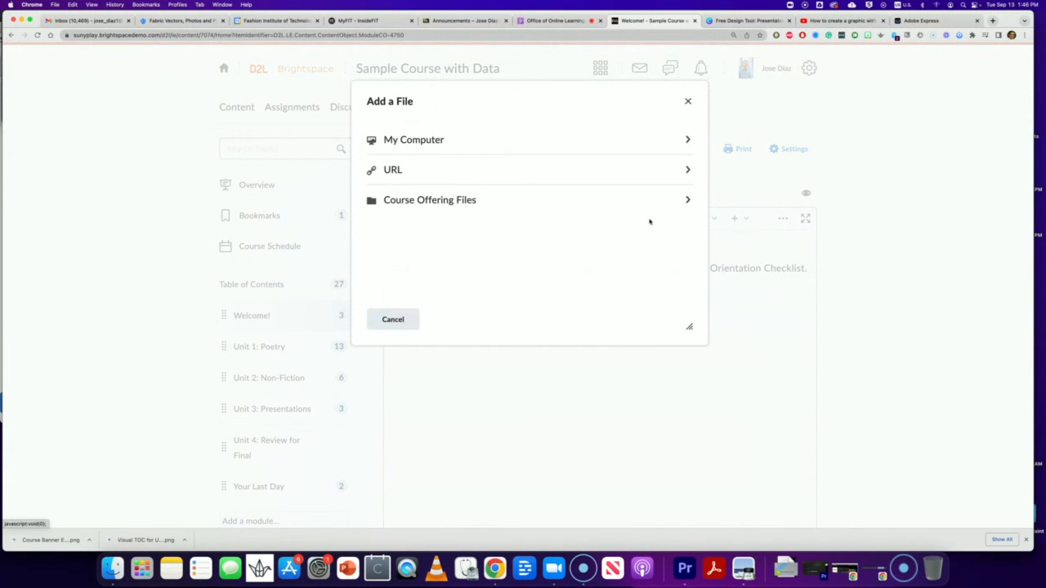
left_click(424, 147)
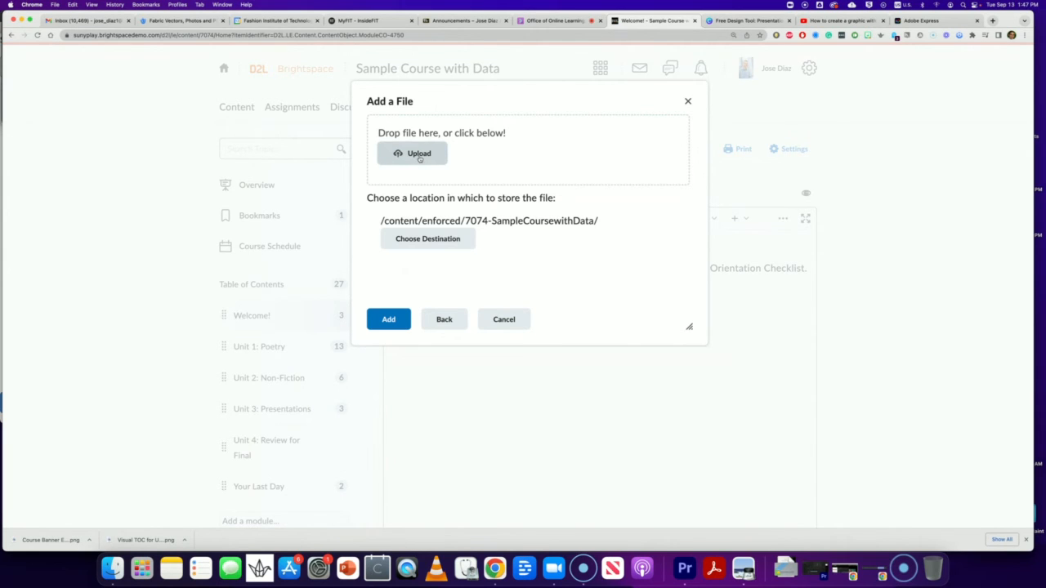
left_click(419, 155)
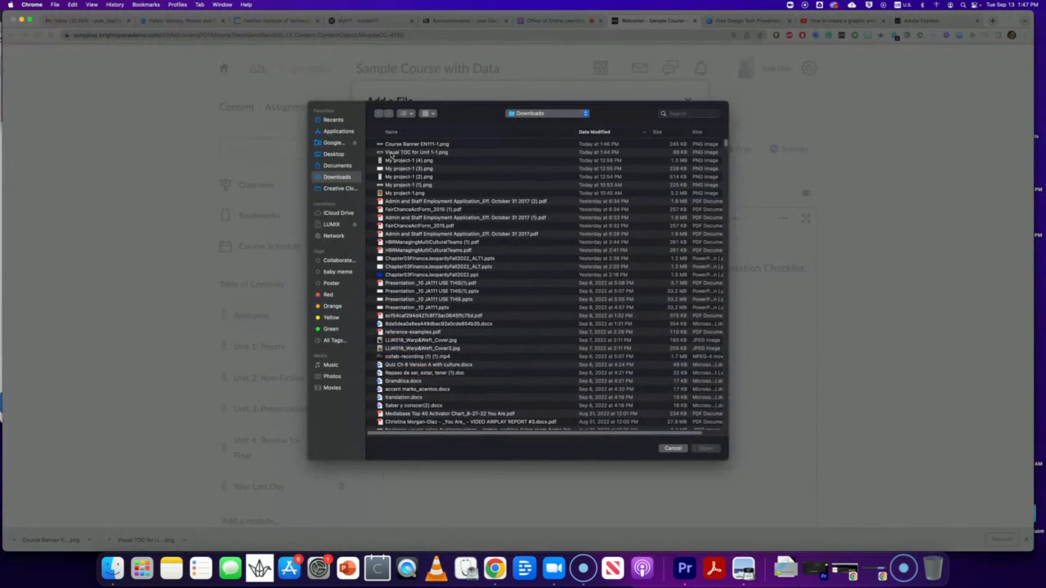
left_click(405, 155)
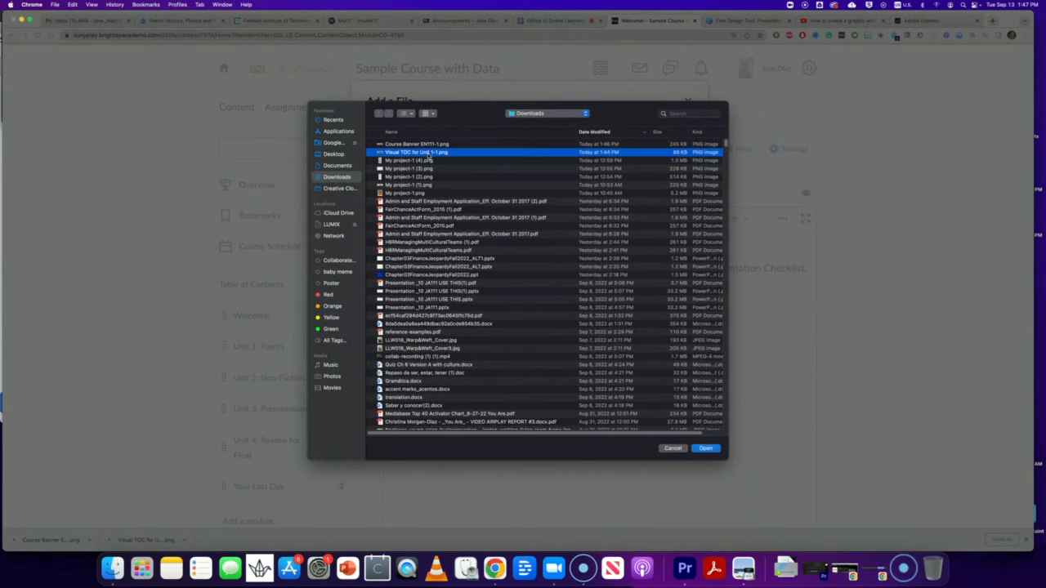
left_click(717, 451)
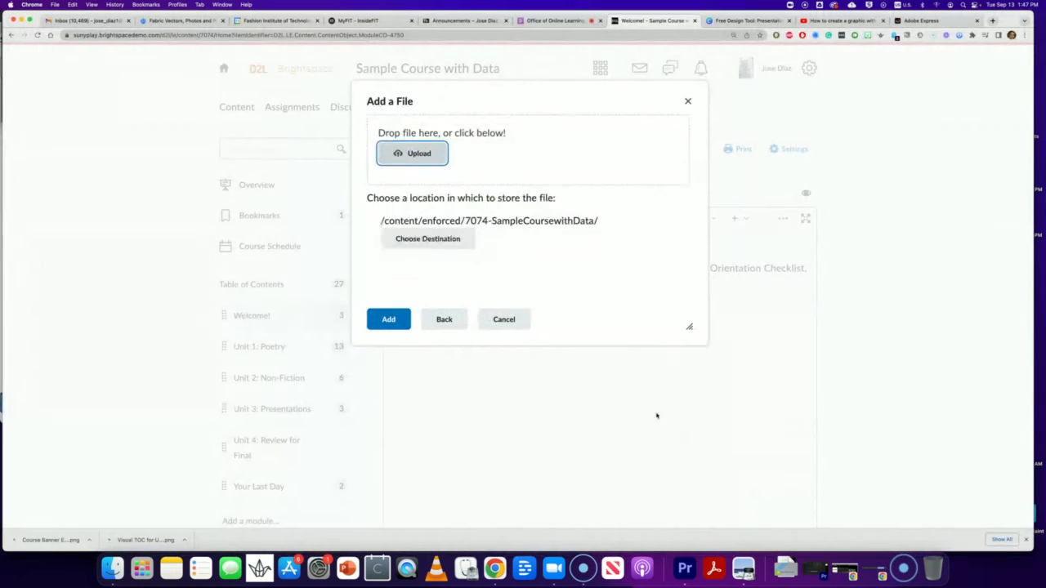
left_click(389, 320)
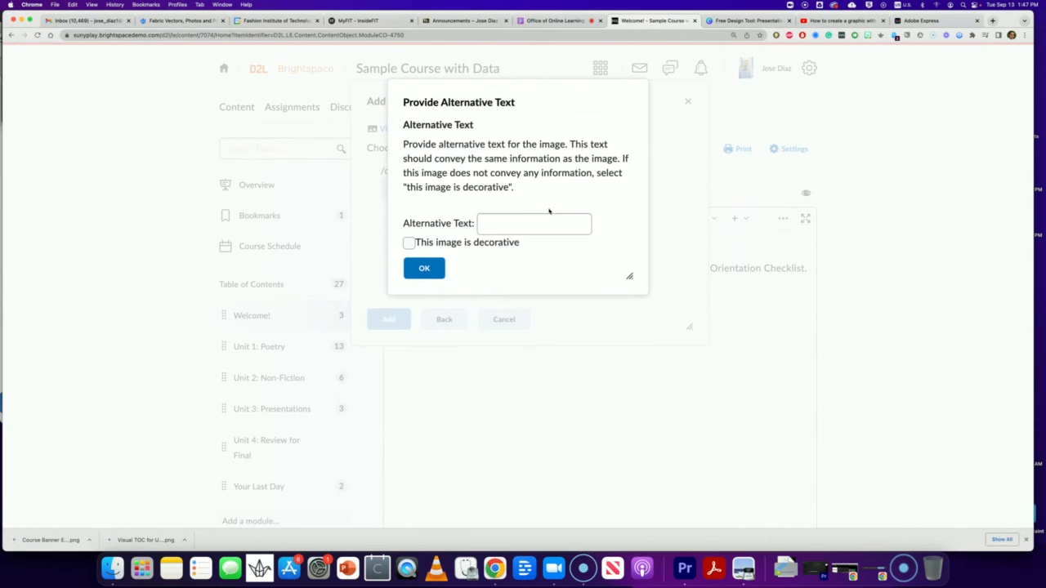
Give the inserted image the alternative text "Unit 1 Banner" and save the updated Welcome! module description.
left_click(482, 224)
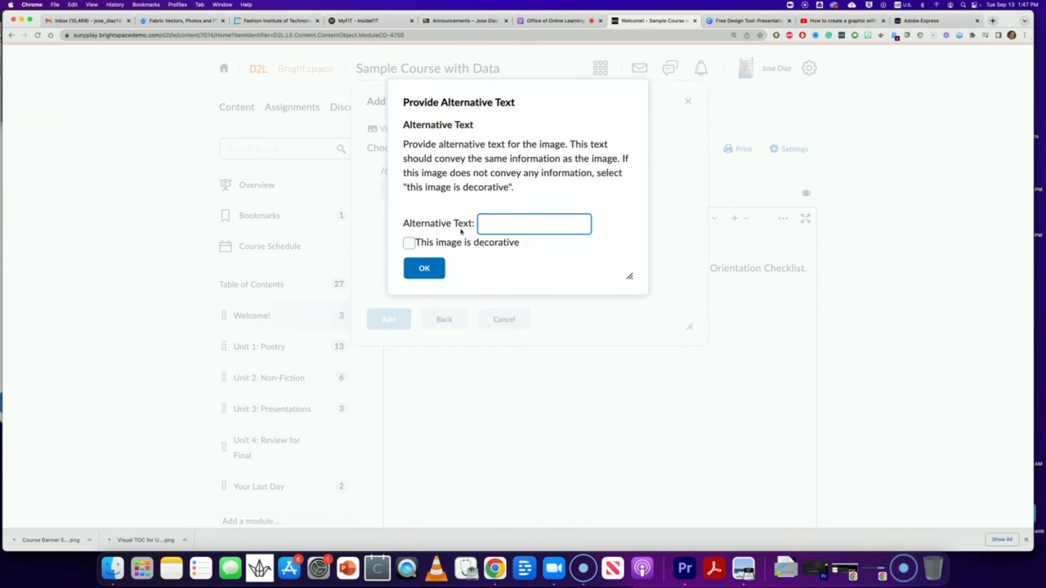
type("Unit 1")
type("Banner")
left_click(427, 271)
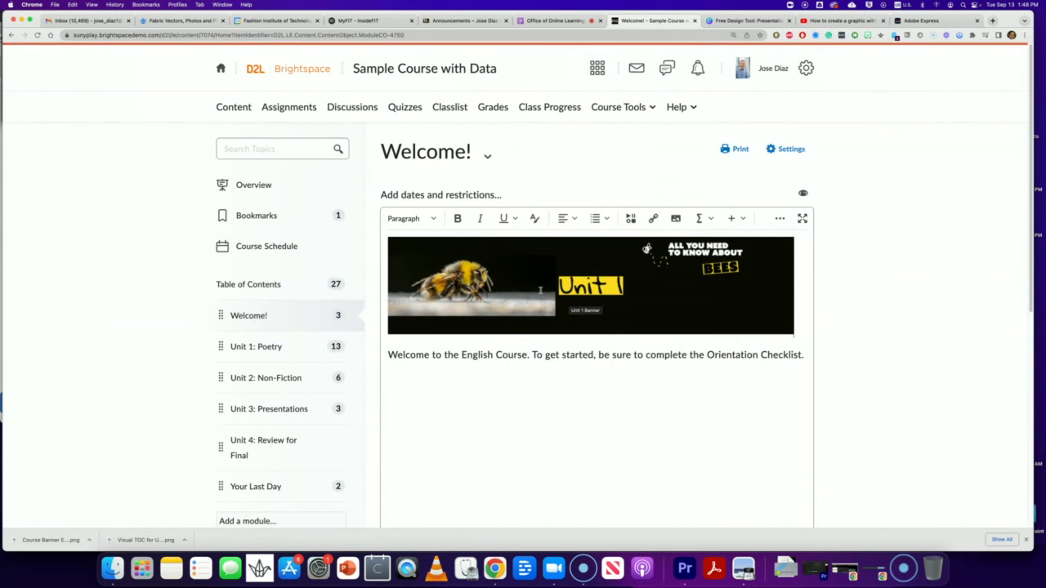
scroll(919, 397, "down", 4)
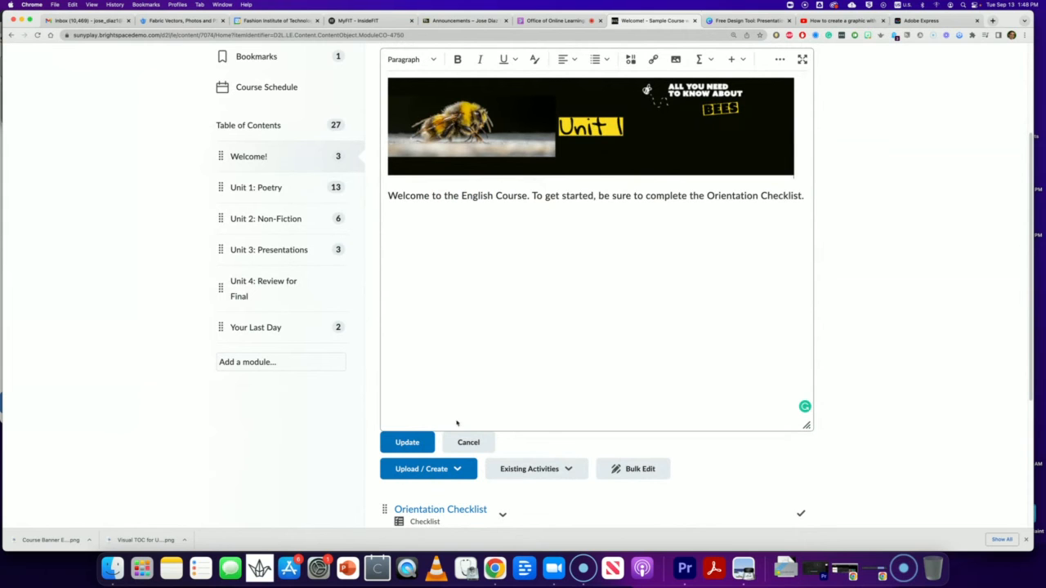
left_click(417, 449)
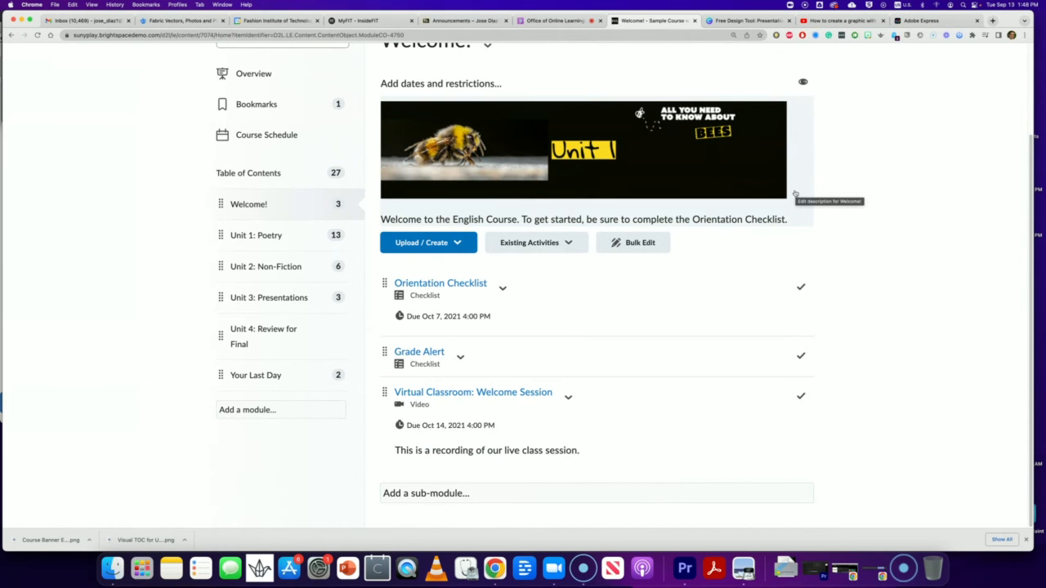
Return to the Brightspace homepage and open the Sample Course with Data course.
scroll(879, 241, "up", 2)
scroll(880, 243, "up", 1)
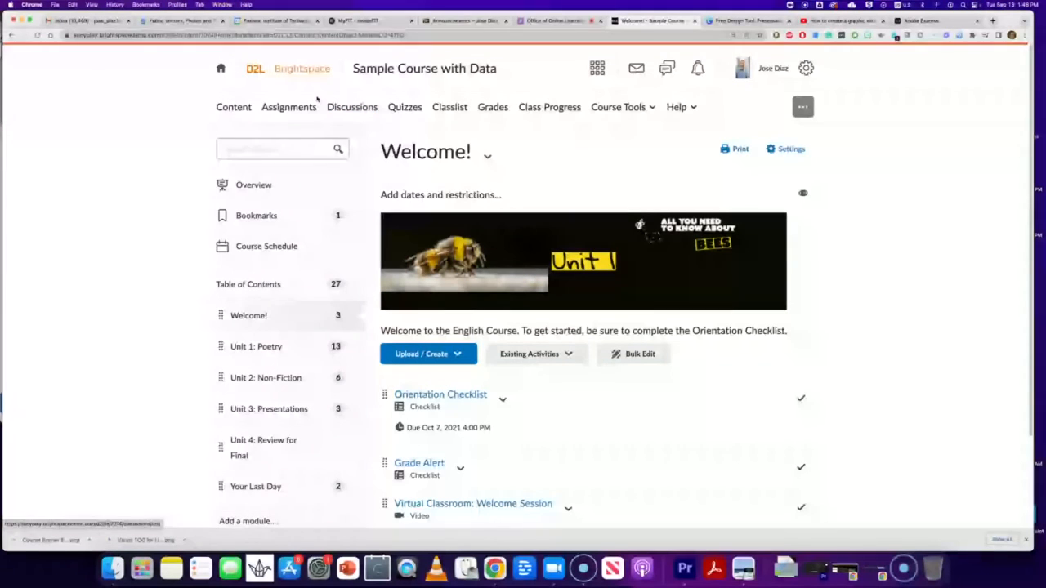
left_click(221, 69)
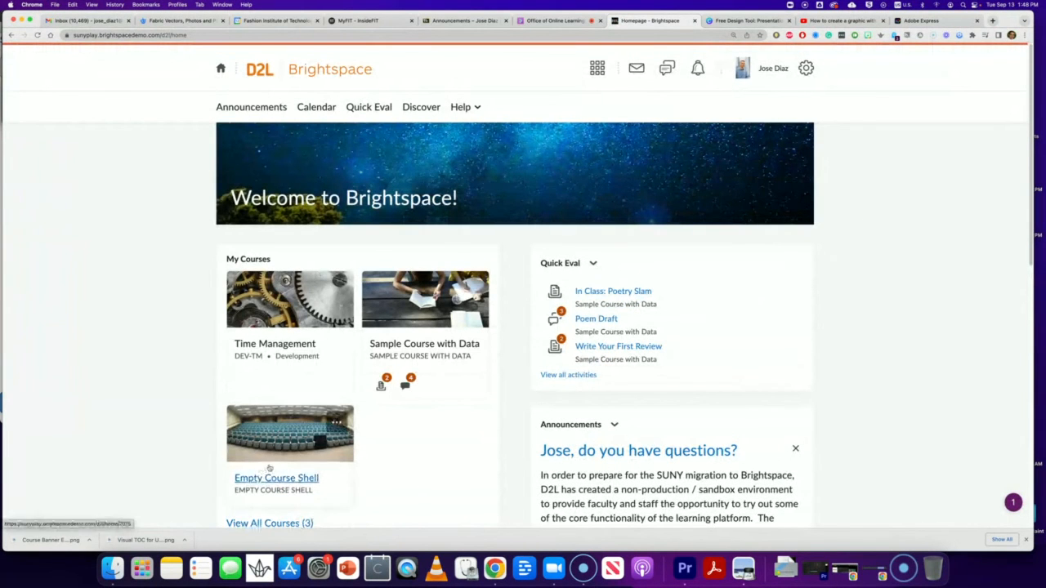
left_click(434, 307)
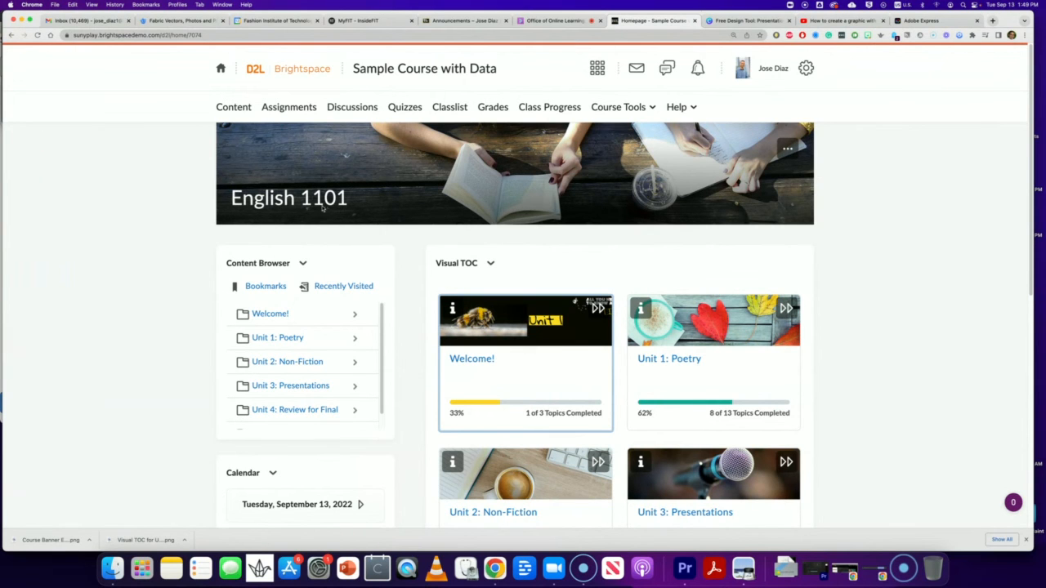
Open the image picker for changing the English 1101 course banner.
mouse_move(789, 150)
left_click(788, 149)
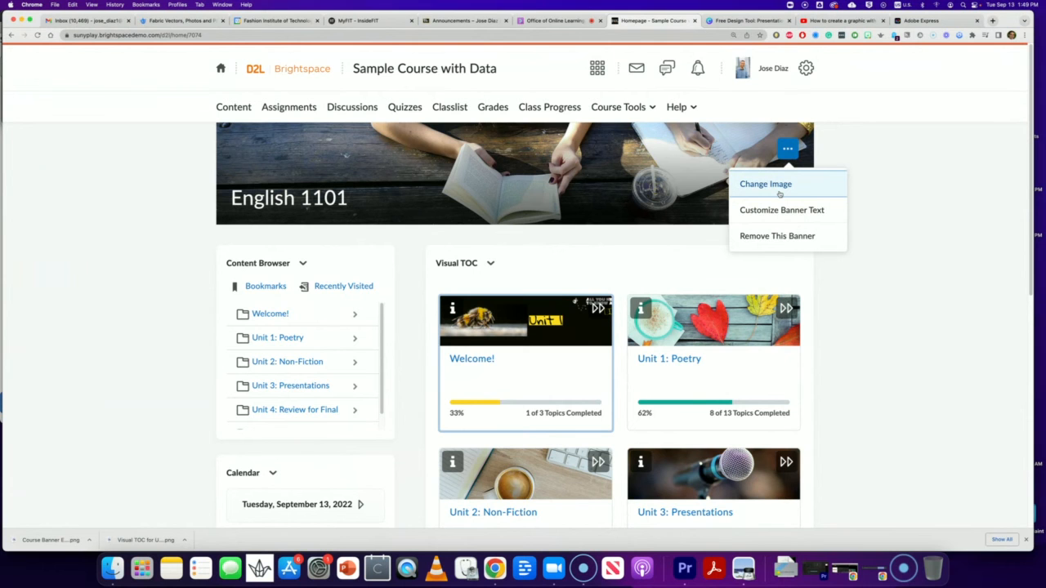
left_click(778, 192)
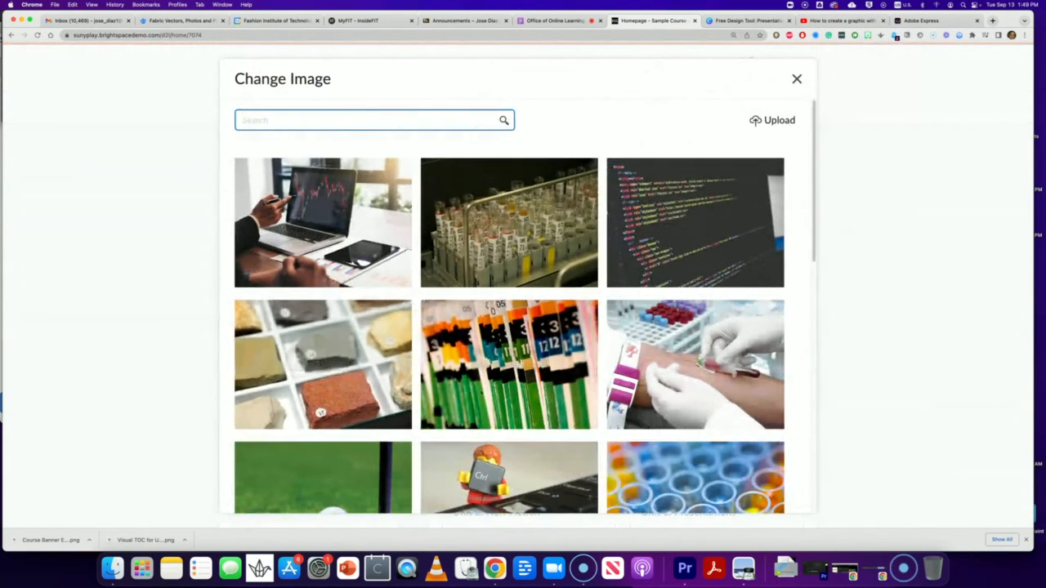
Browse the stock images available for the course banner.
scroll(510, 368, "down", 6)
scroll(515, 401, "up", 4)
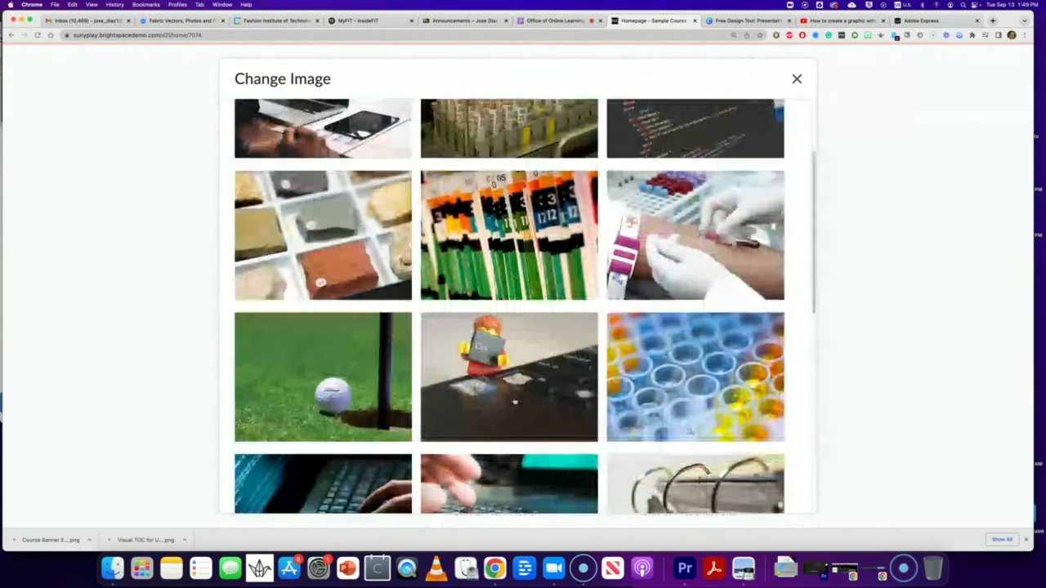
scroll(514, 401, "up", 3)
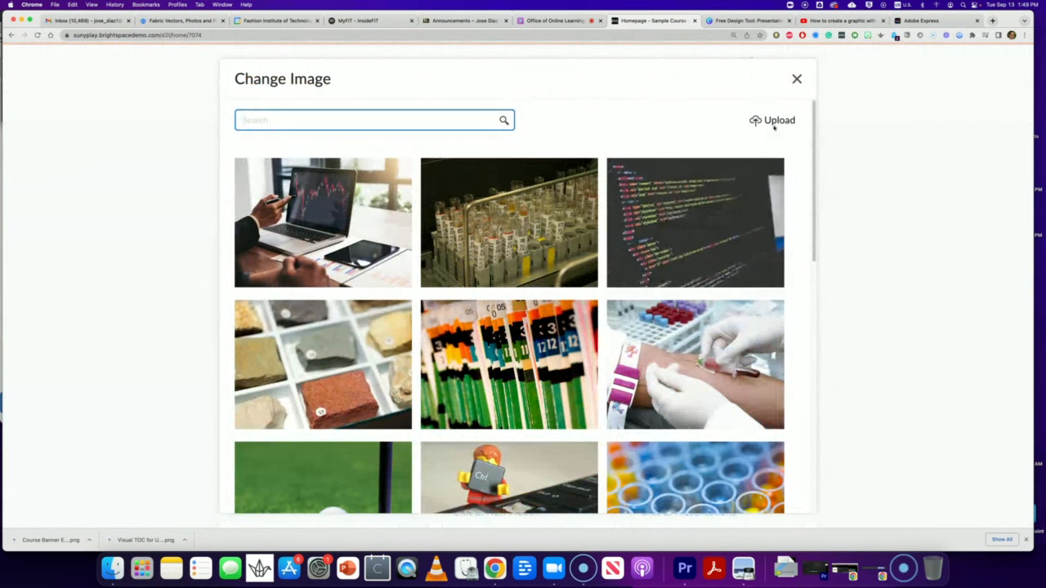
scroll(678, 343, "down", 10)
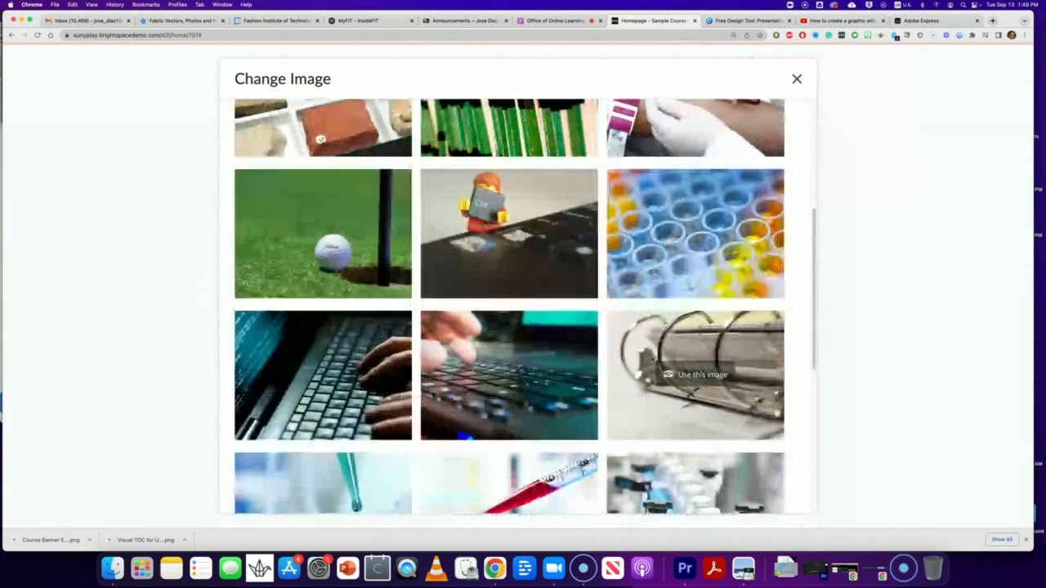
scroll(650, 359, "down", 3)
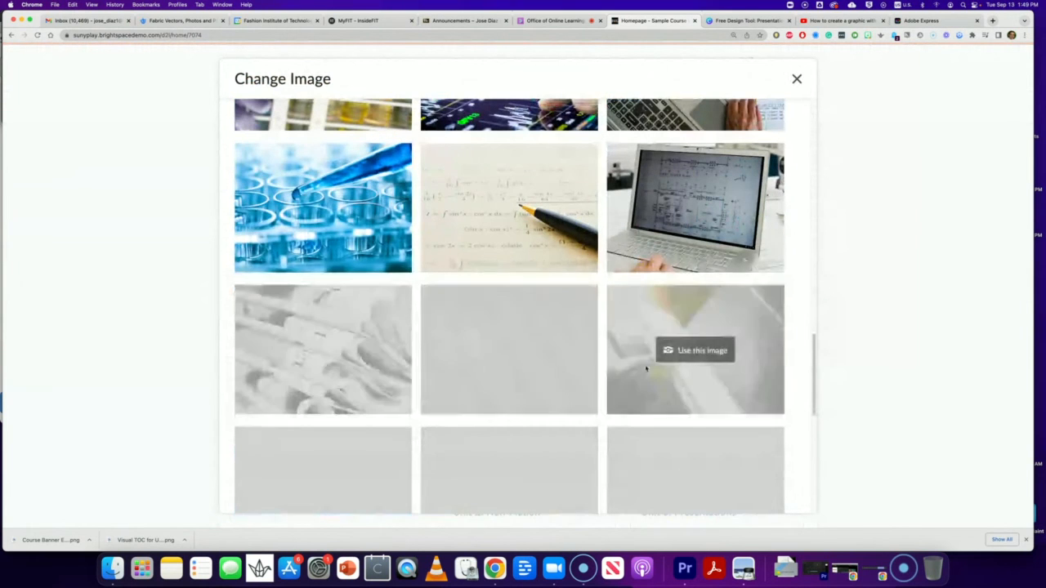
scroll(480, 343, "down", 4)
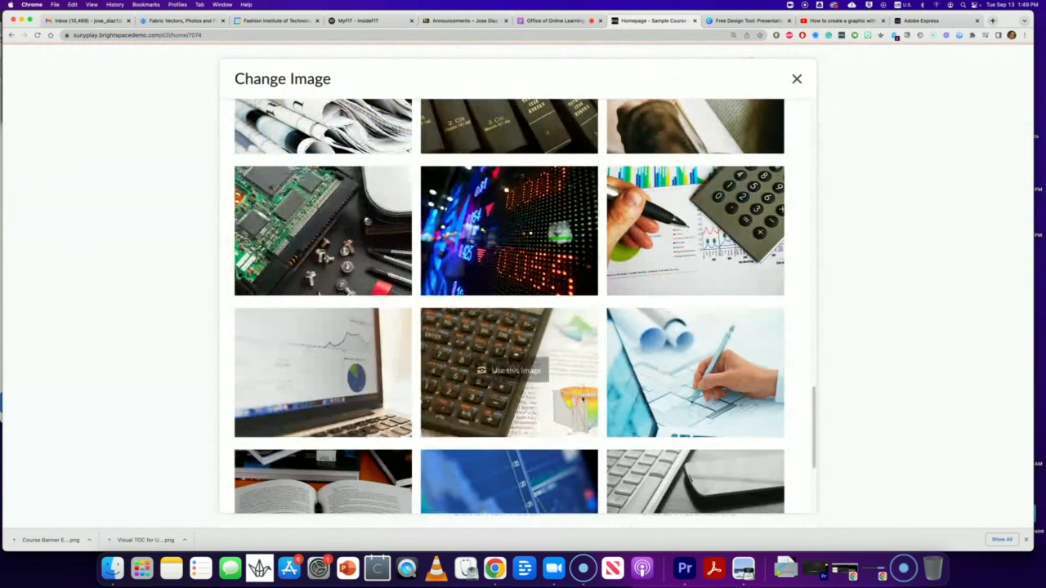
scroll(515, 392, "down", 4)
scroll(519, 402, "up", 5)
scroll(521, 402, "up", 10)
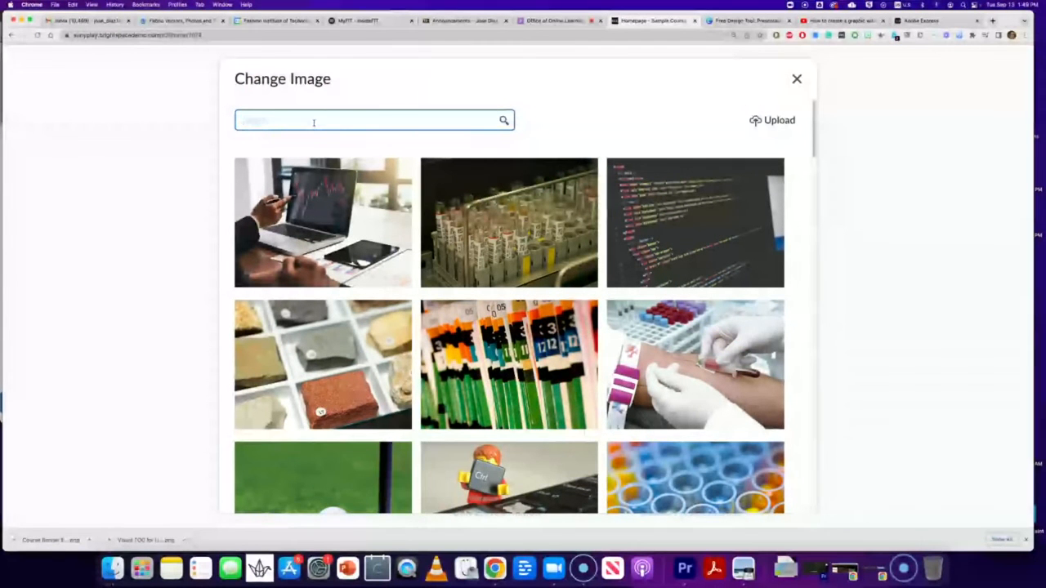
Upload "Course Banner EN111-1.png" from the computer and use it as the course banner image.
left_click(768, 121)
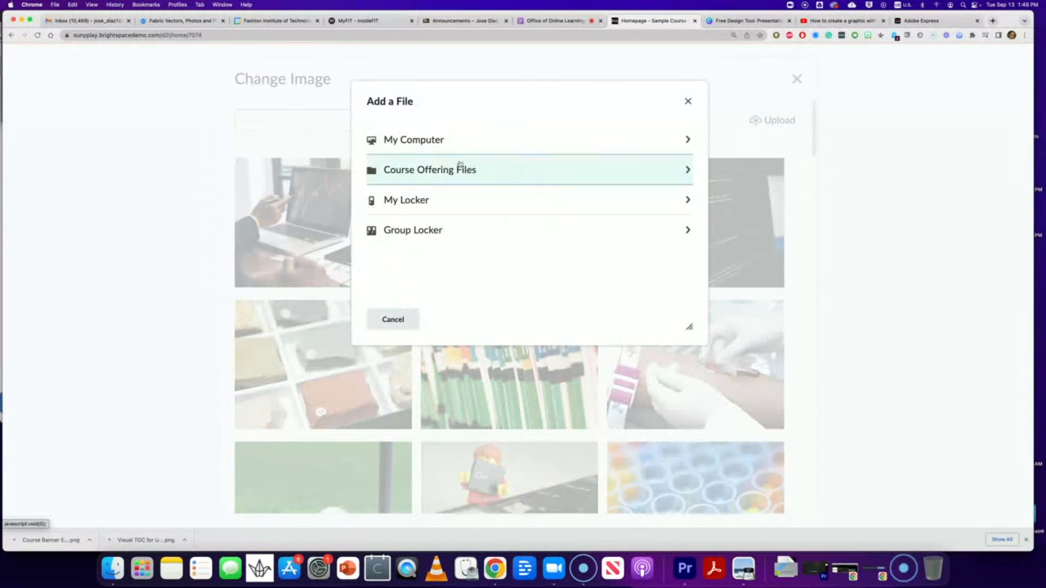
left_click(413, 143)
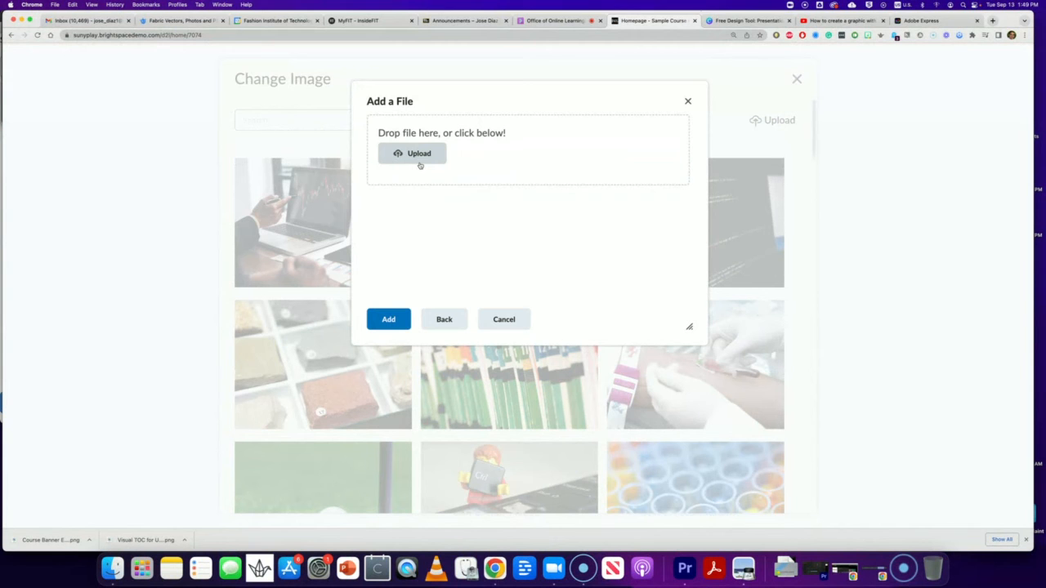
left_click(419, 161)
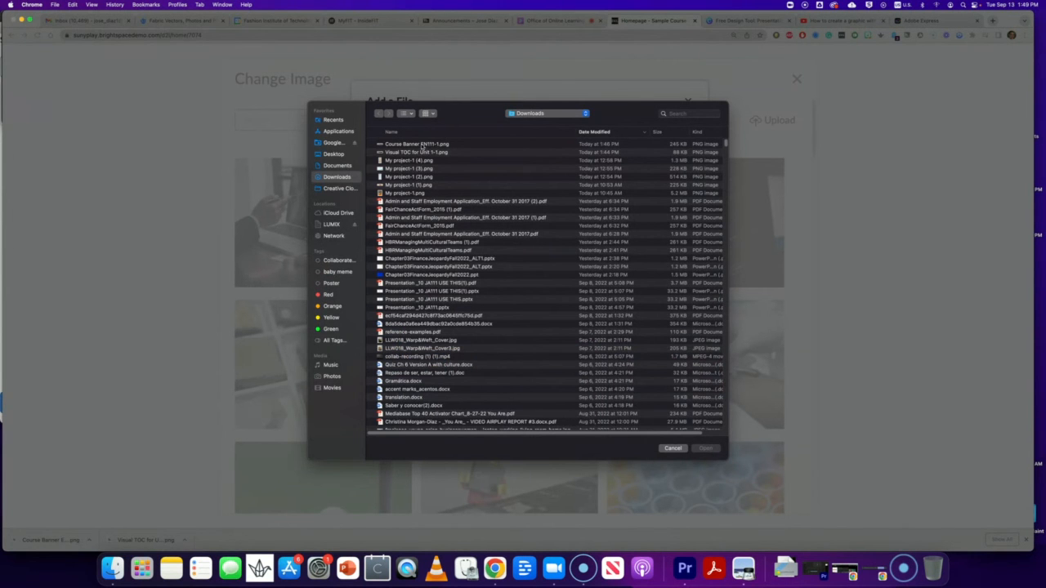
double_click(422, 145)
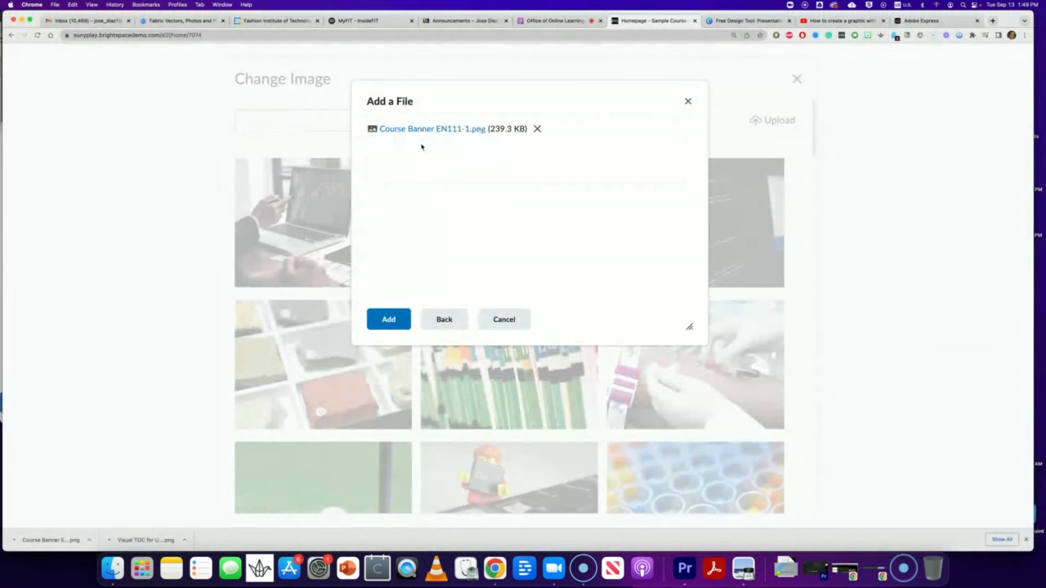
left_click(389, 319)
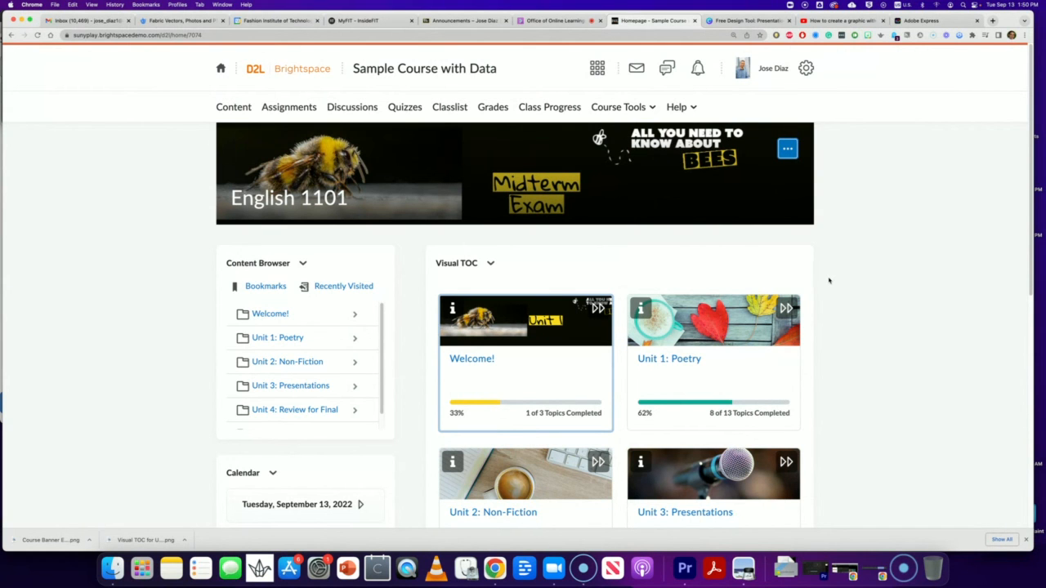
Look over the updated course homepage, switch to Adobe Express and view the file types available for downloading the course banner.
scroll(890, 272, "down", 5)
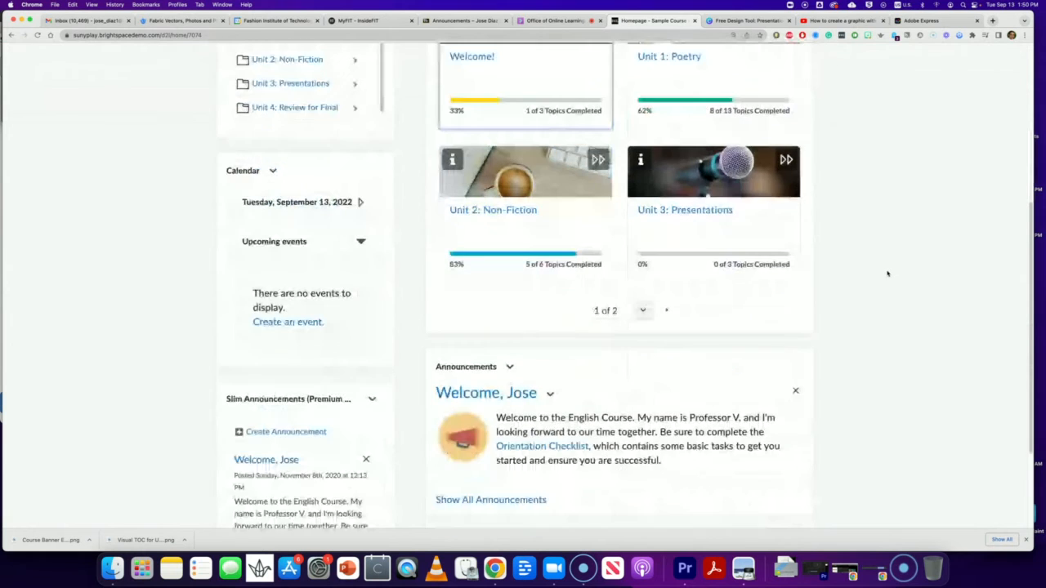
scroll(885, 275, "up", 5)
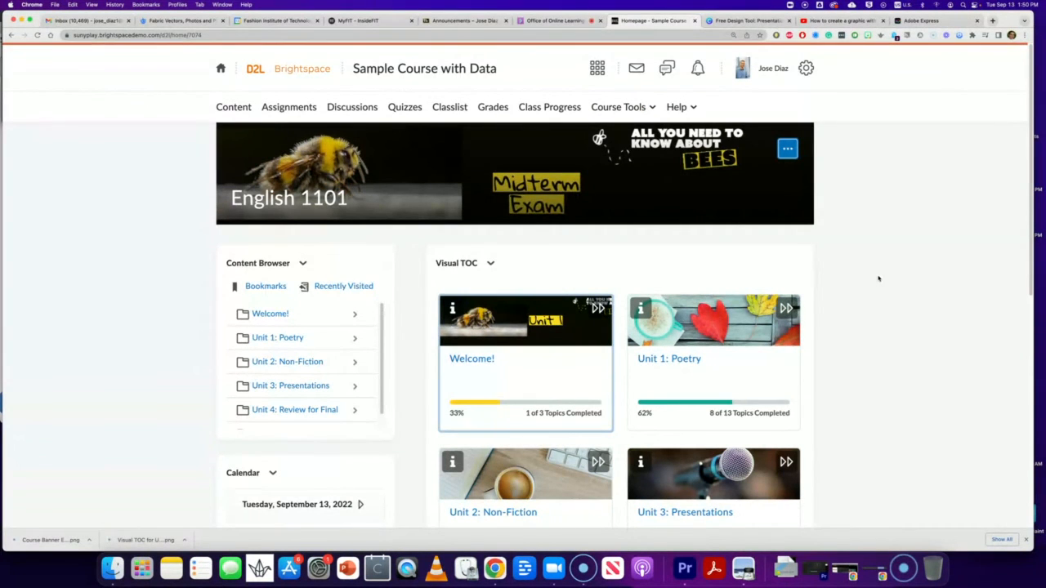
left_click(926, 22)
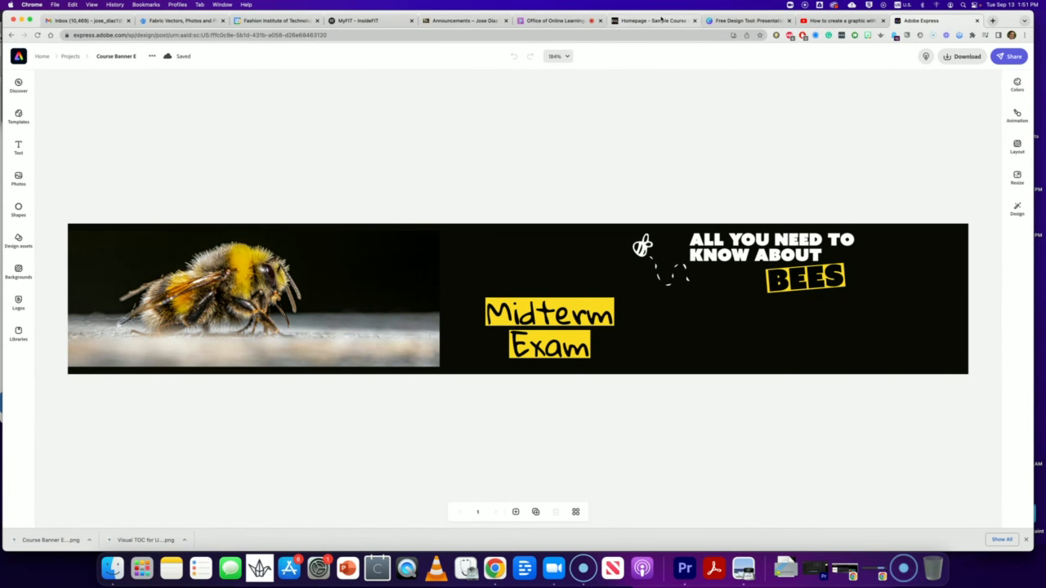
left_click(653, 21)
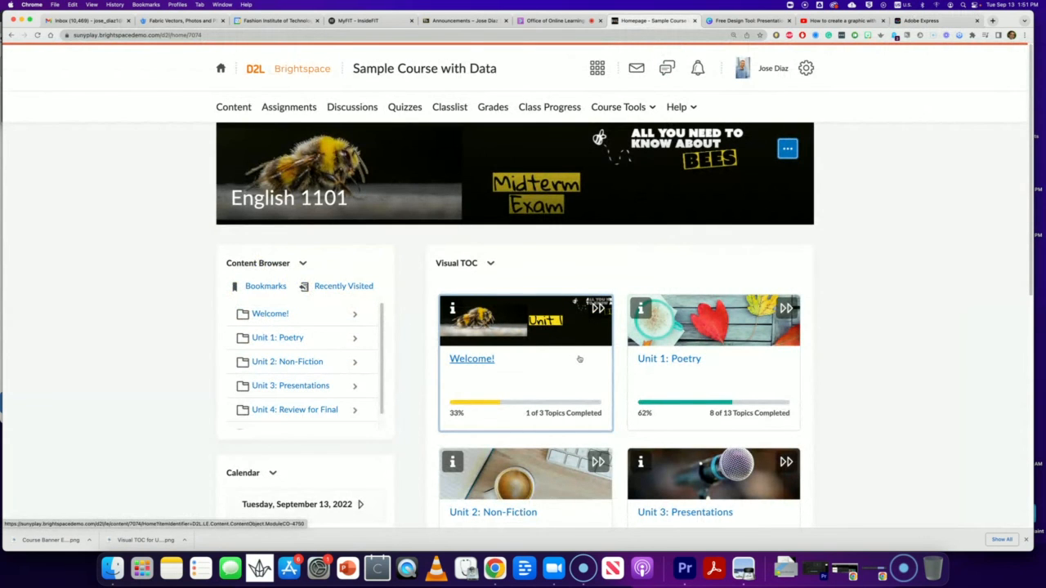
left_click(939, 21)
left_click(968, 58)
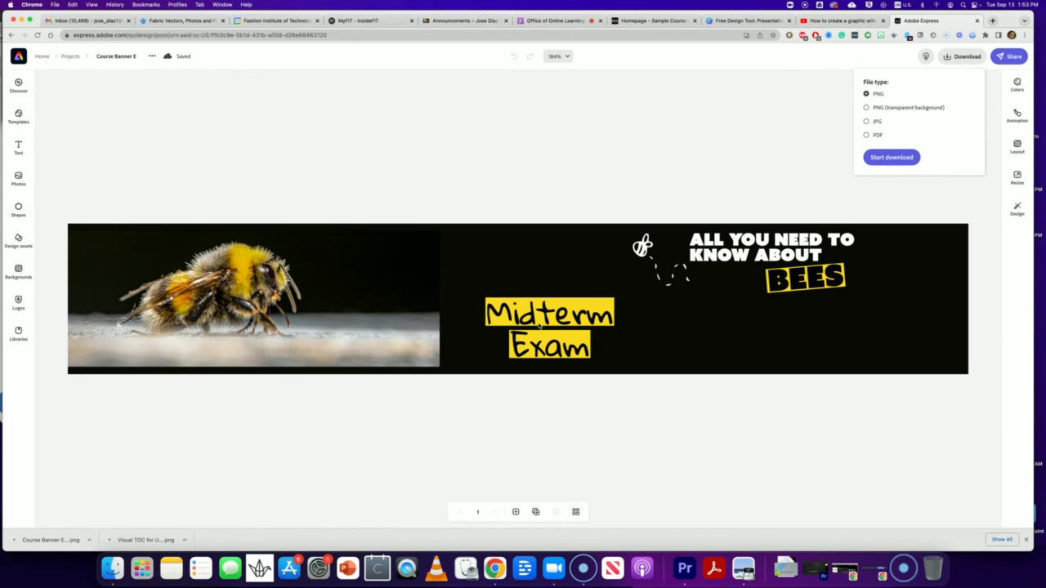
Move the "Midterm Exam" text onto the lower-right corner of the bee photo and select the photo.
left_click(539, 323)
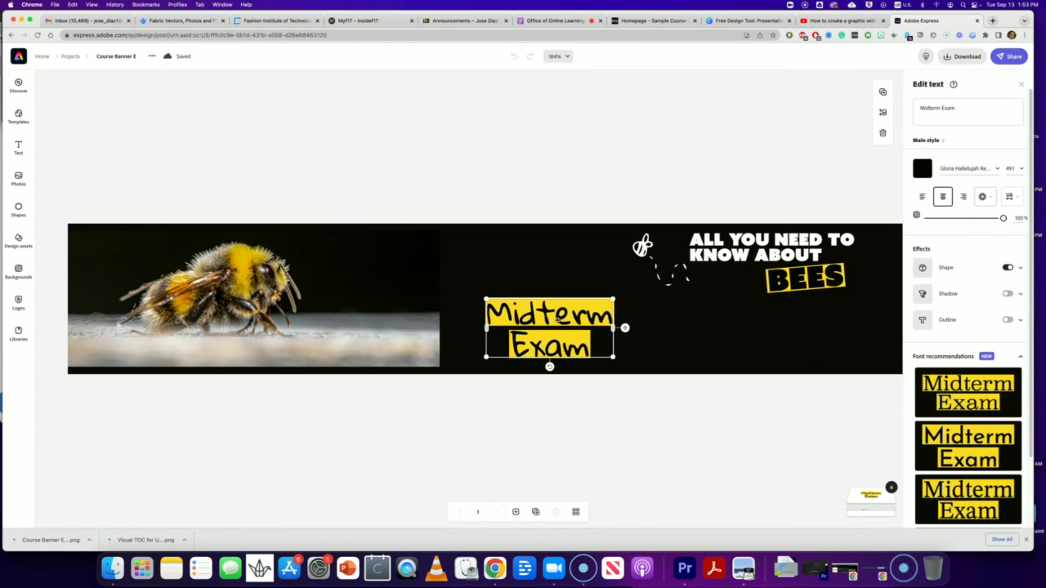
left_click_drag(557, 319, 314, 324)
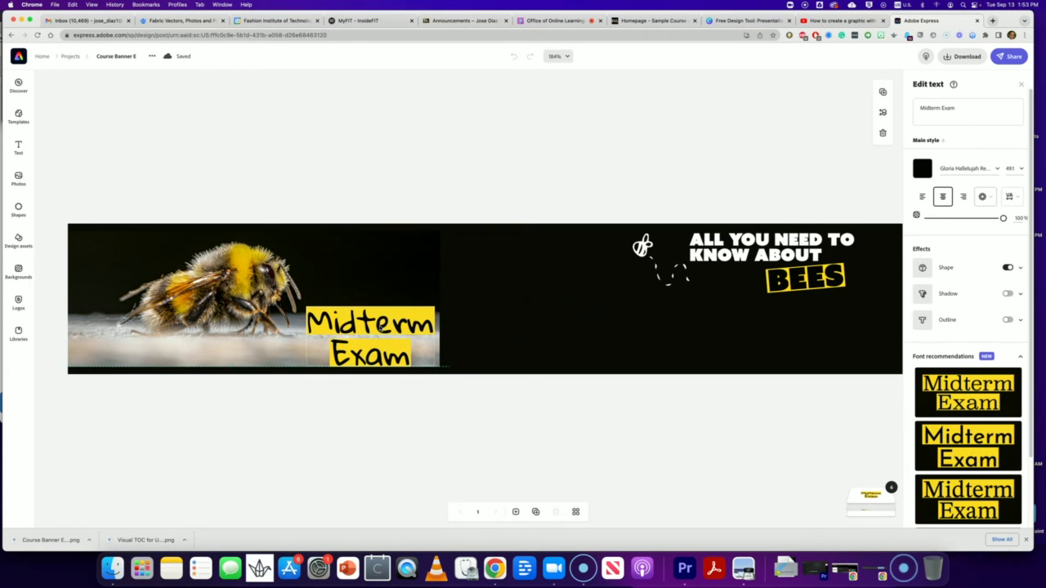
left_click(504, 336)
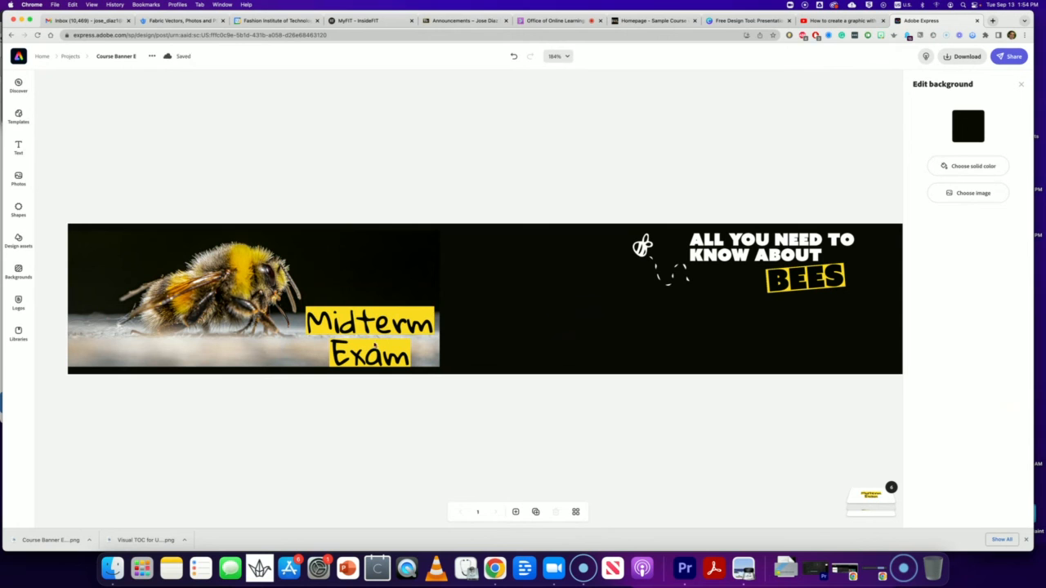
left_click(242, 346)
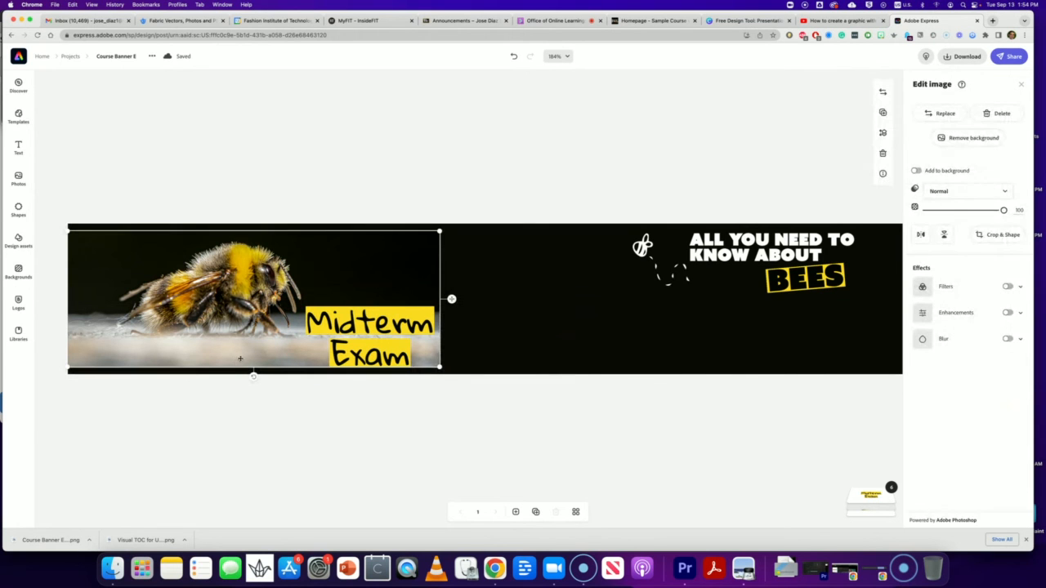
Move the bee photo upward and place the "Midterm Exam" text on a single line directly beneath it.
left_click_drag(242, 346, 246, 321)
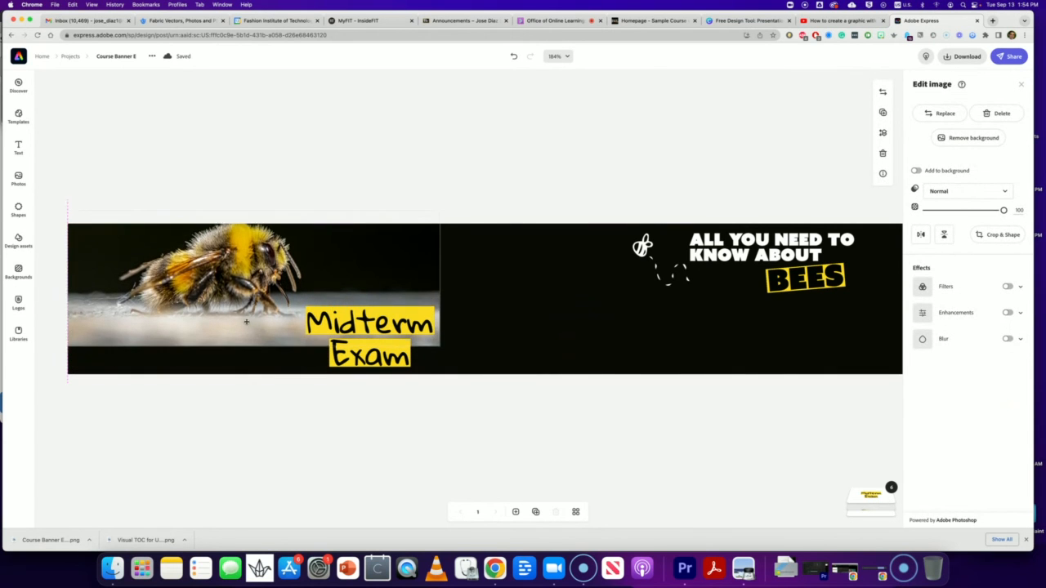
left_click(396, 325)
left_click_drag(444, 336, 607, 340)
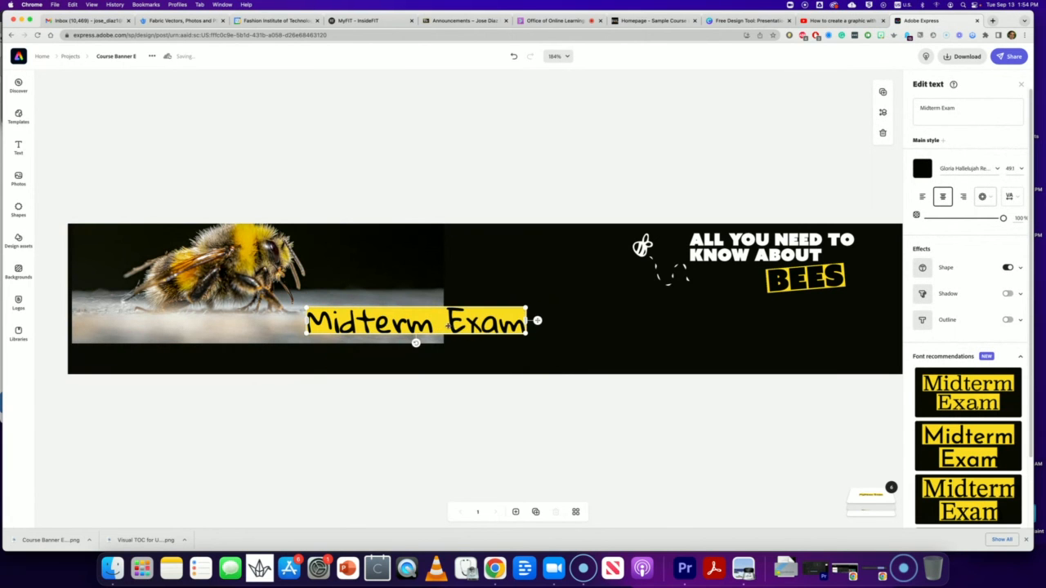
left_click_drag(446, 328, 213, 364)
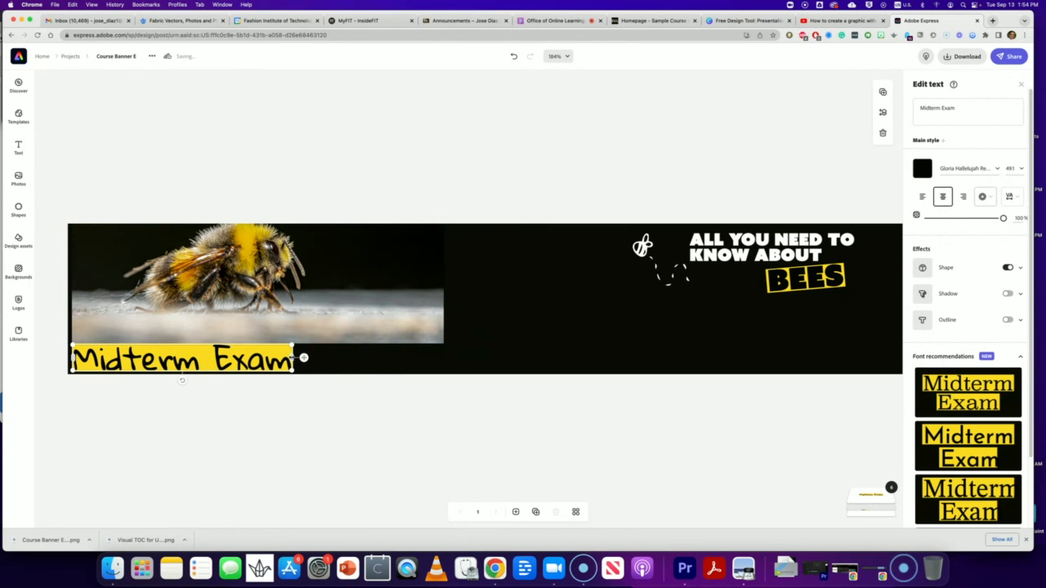
left_click_drag(303, 358, 371, 359)
left_click_drag(303, 357, 352, 360)
left_click(542, 348)
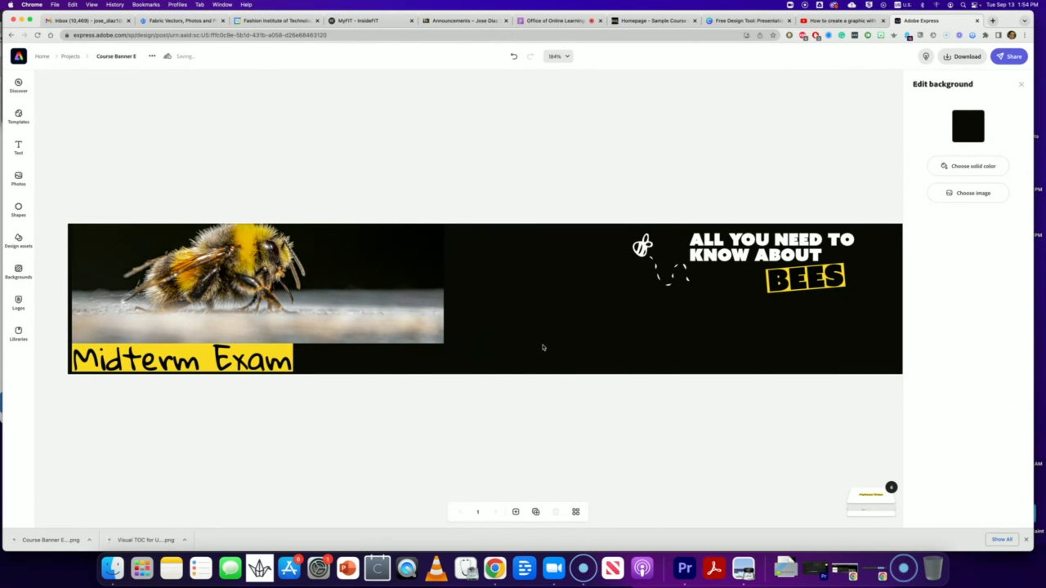
Enlarge the bee photo to the banner's lower edge and move the yellow "Midterm Exam" text to the black area below the BEES title.
left_click_drag(164, 363, 165, 331)
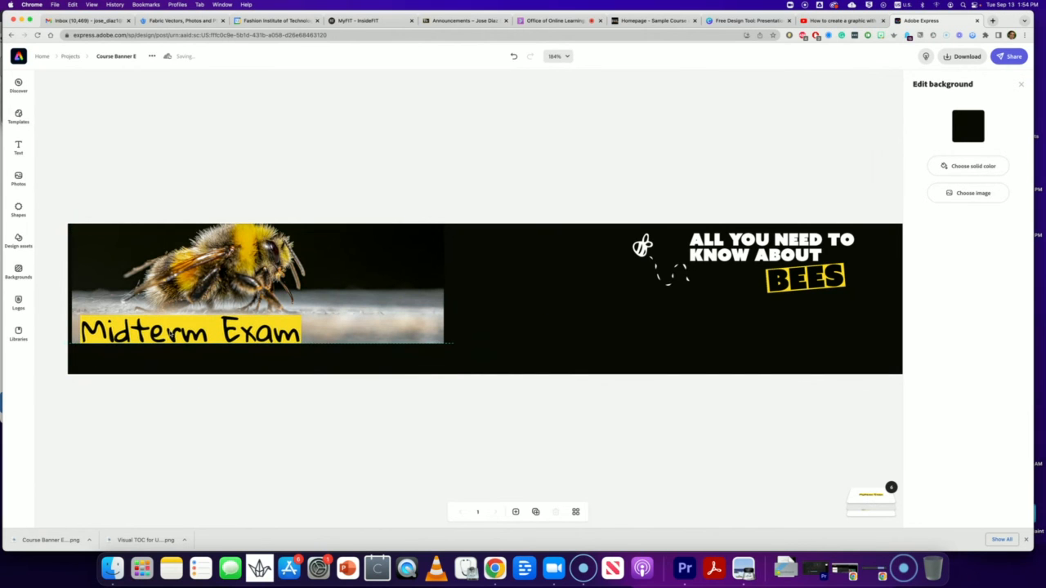
left_click(349, 337)
left_click_drag(444, 343, 520, 413)
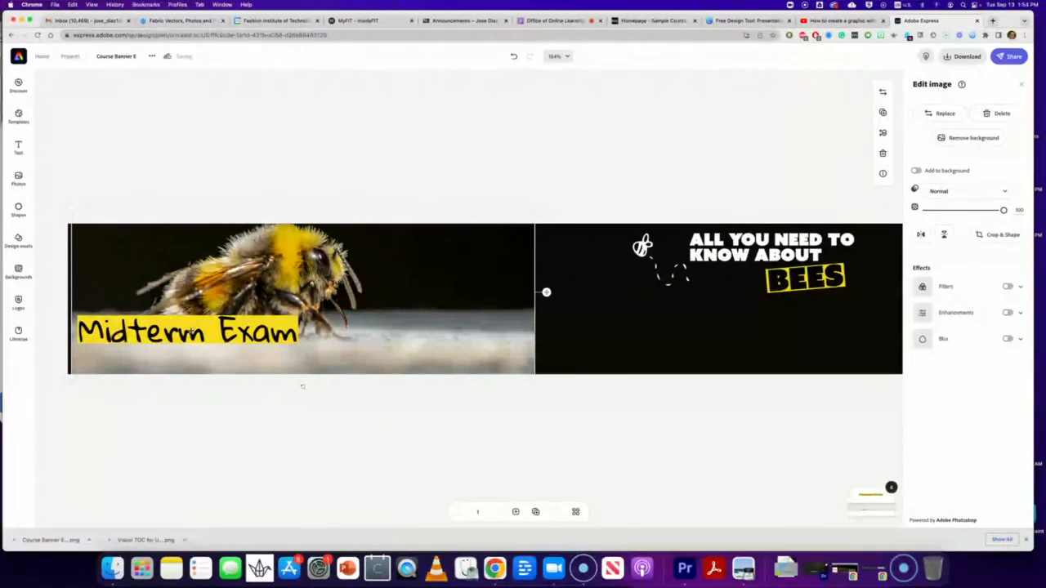
left_click_drag(162, 331, 141, 362)
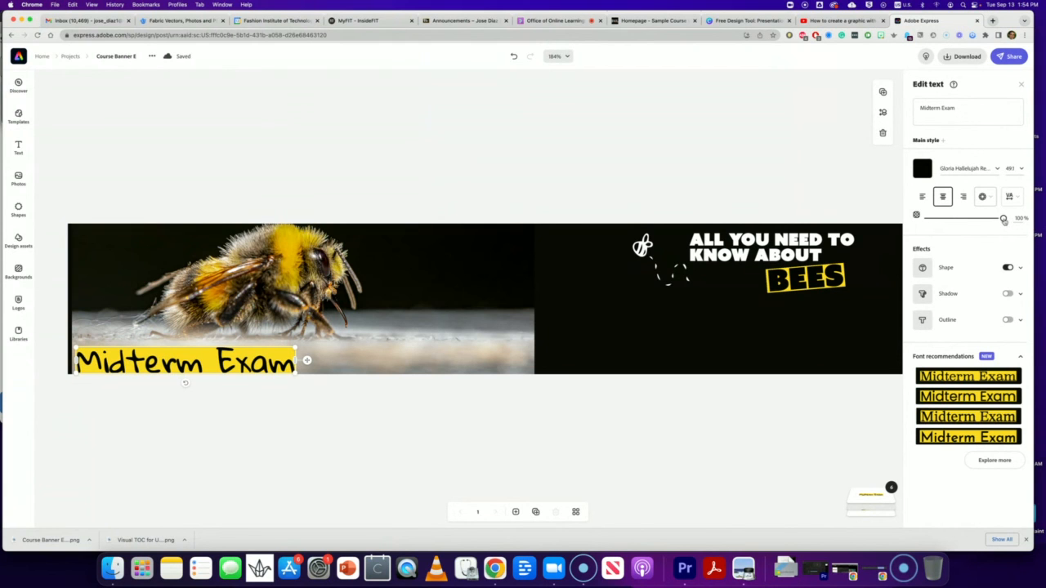
mouse_move(1003, 219)
left_mouse_down()
mouse_move(871, 220)
mouse_move(1013, 218)
left_mouse_up()
left_click_drag(163, 365, 680, 335)
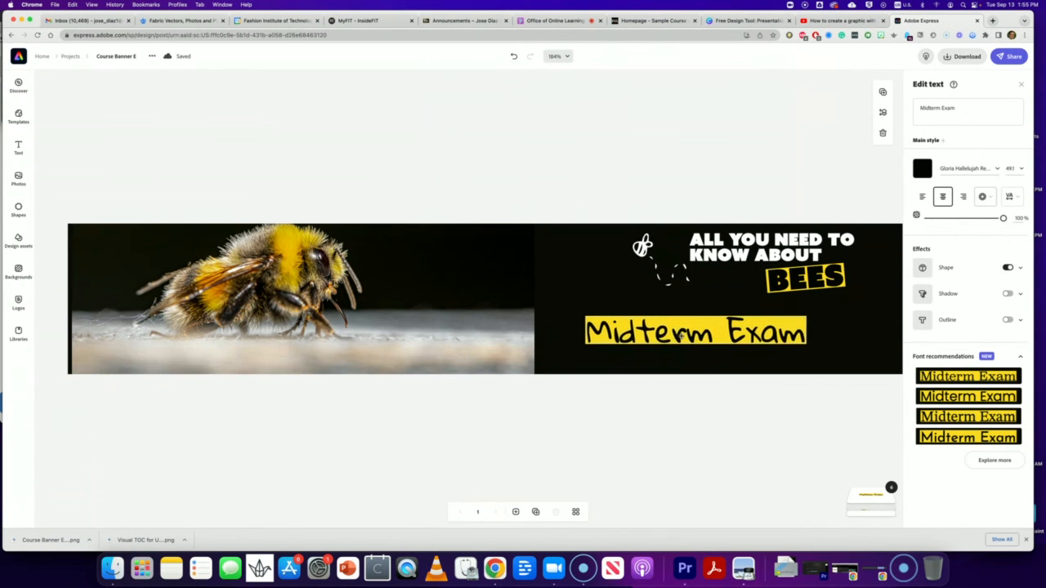
Add the Camp Clearview logo text design over the lower part of the bee photo, deleting the plain placeholder text boxes tried first.
left_click(21, 148)
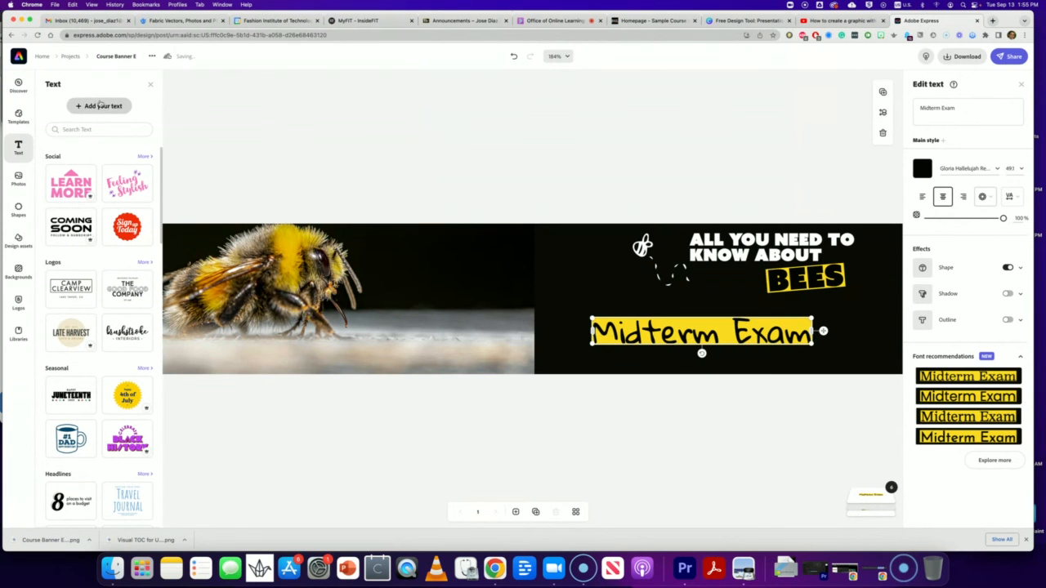
left_click(100, 106)
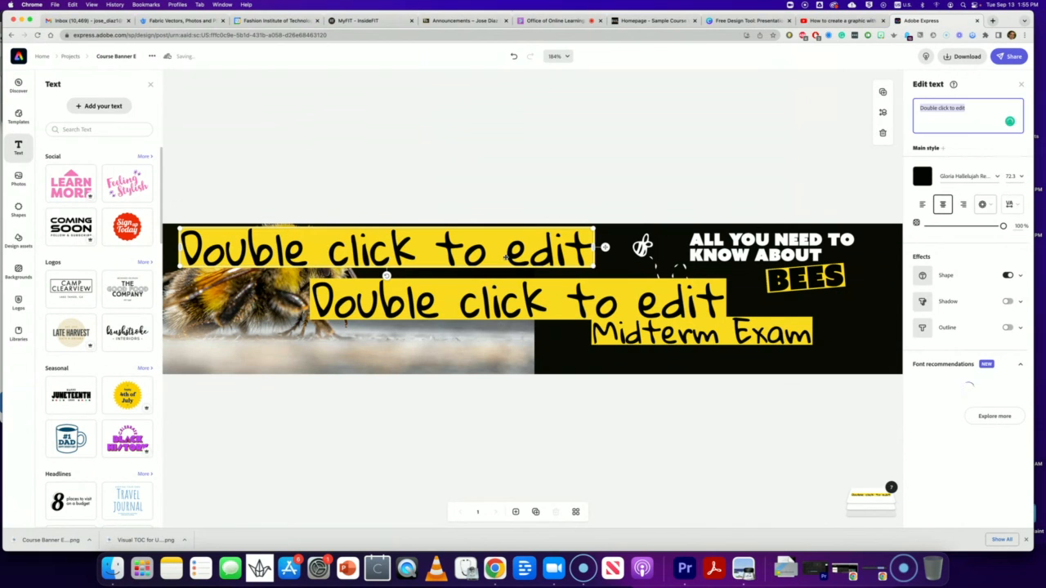
key("Delete")
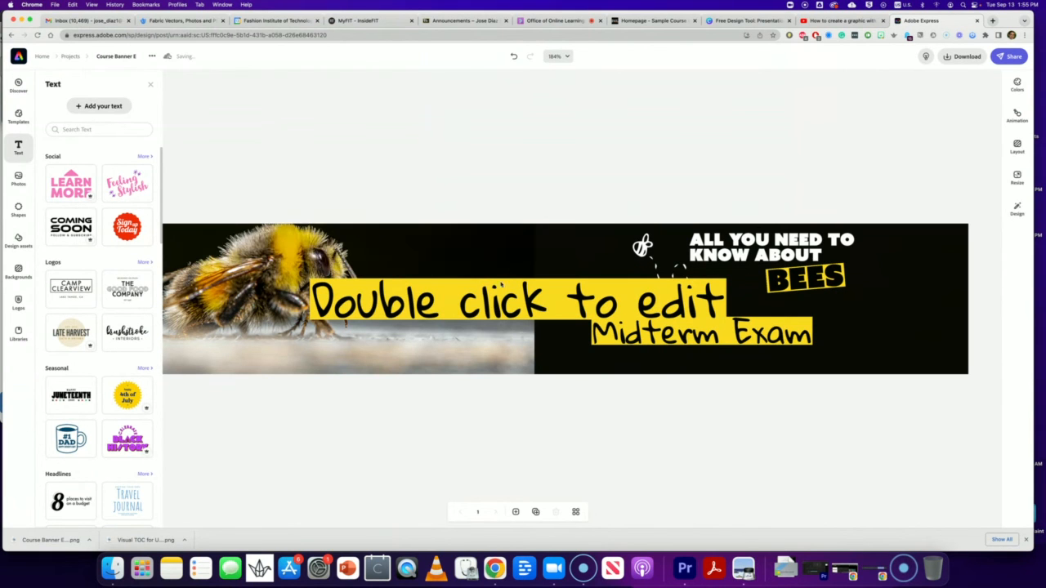
left_click(487, 311)
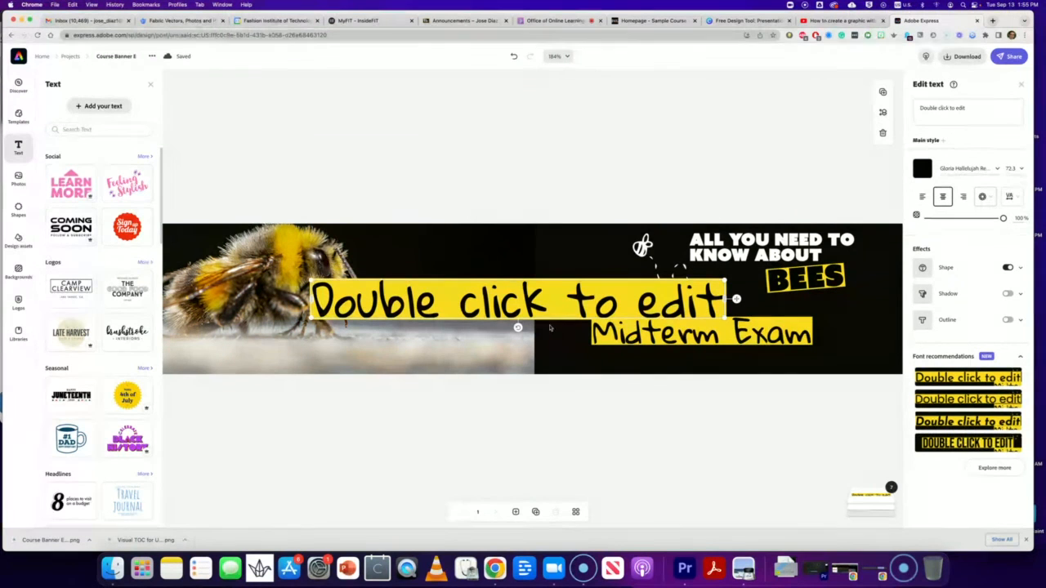
double_click(575, 303)
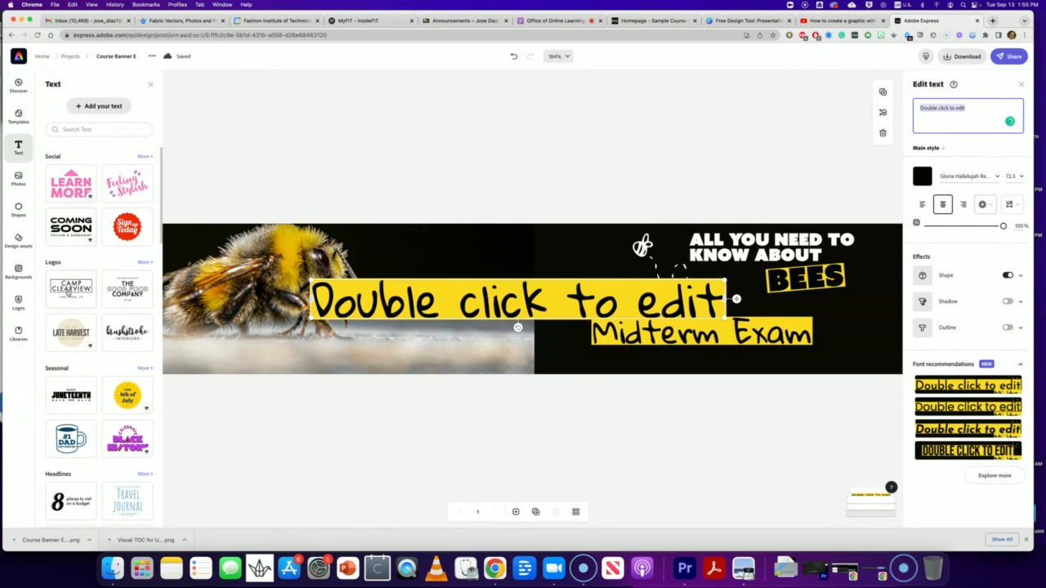
left_click(70, 285)
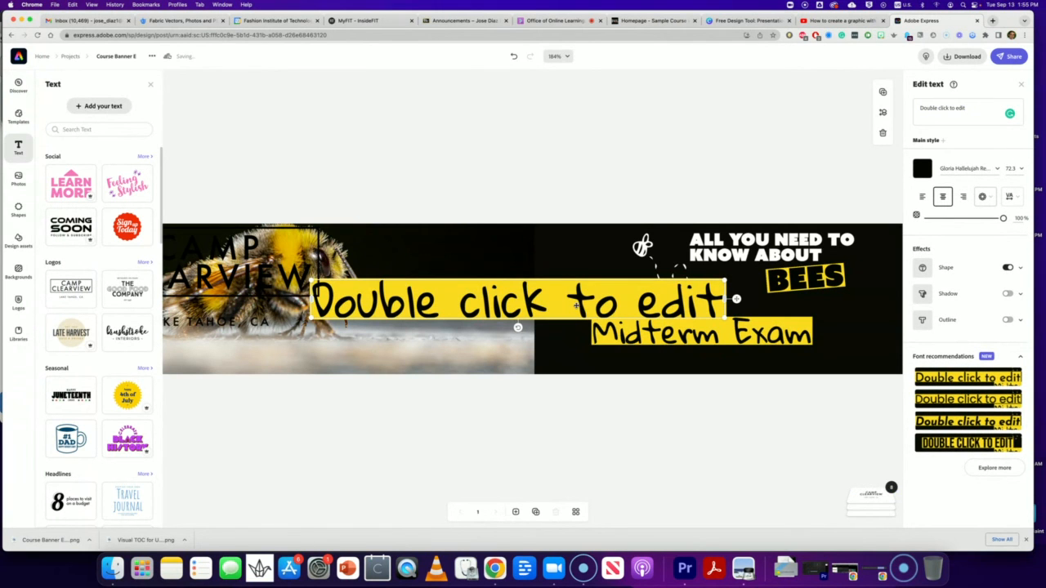
key("BackSpace")
left_click_drag(281, 254, 341, 315)
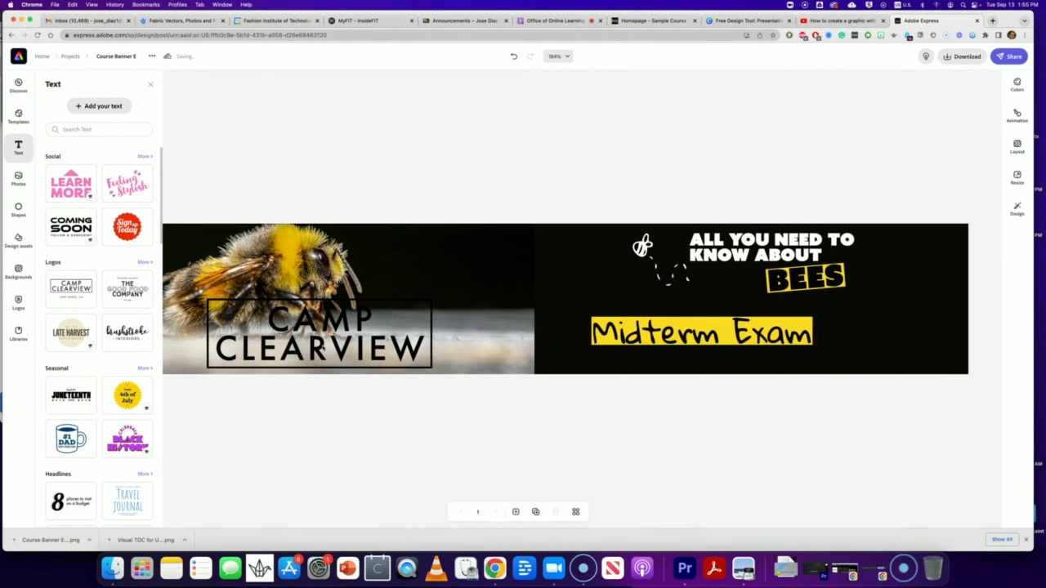
Replace the "CAMP CLEARVIEW" wording in the framed text design with "Midterm Exam".
left_click(214, 305)
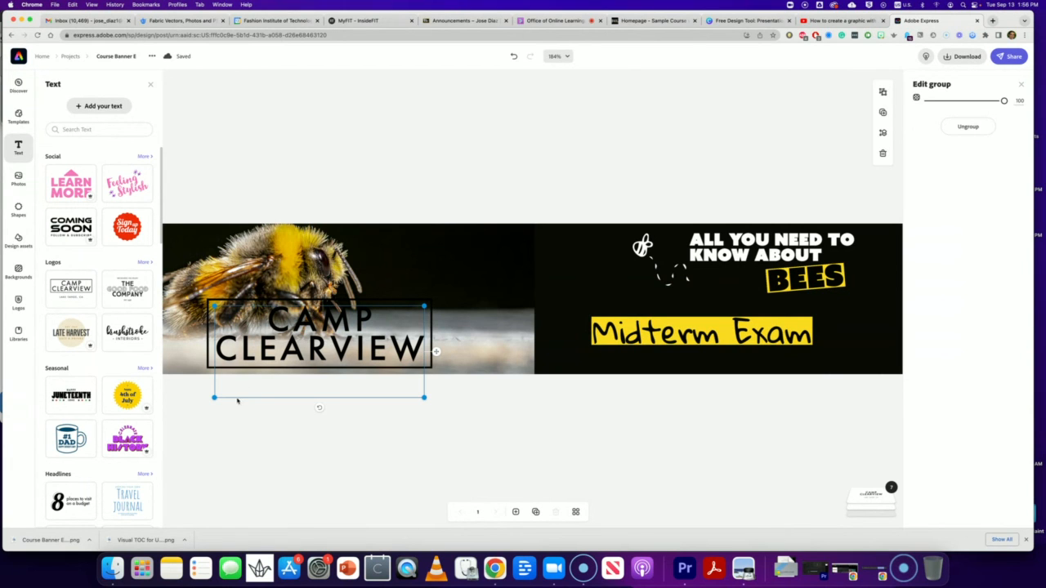
left_click(291, 323)
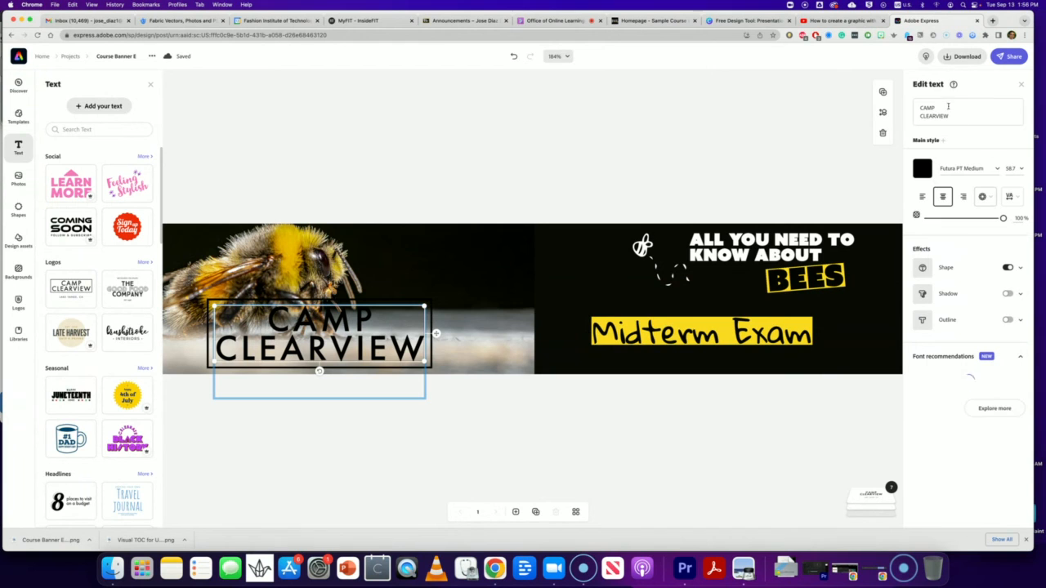
left_click_drag(954, 115, 917, 106)
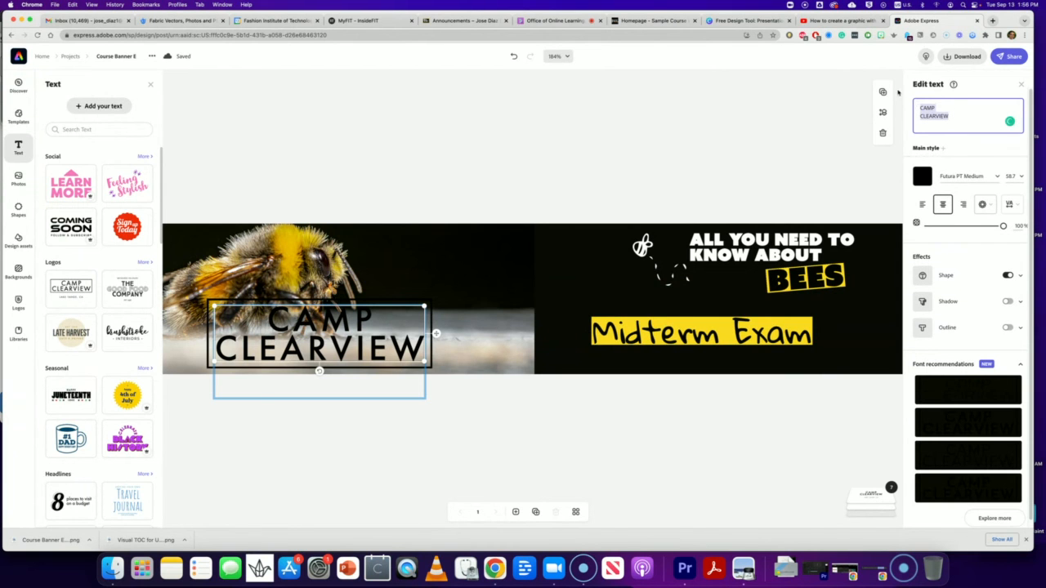
type("Midte")
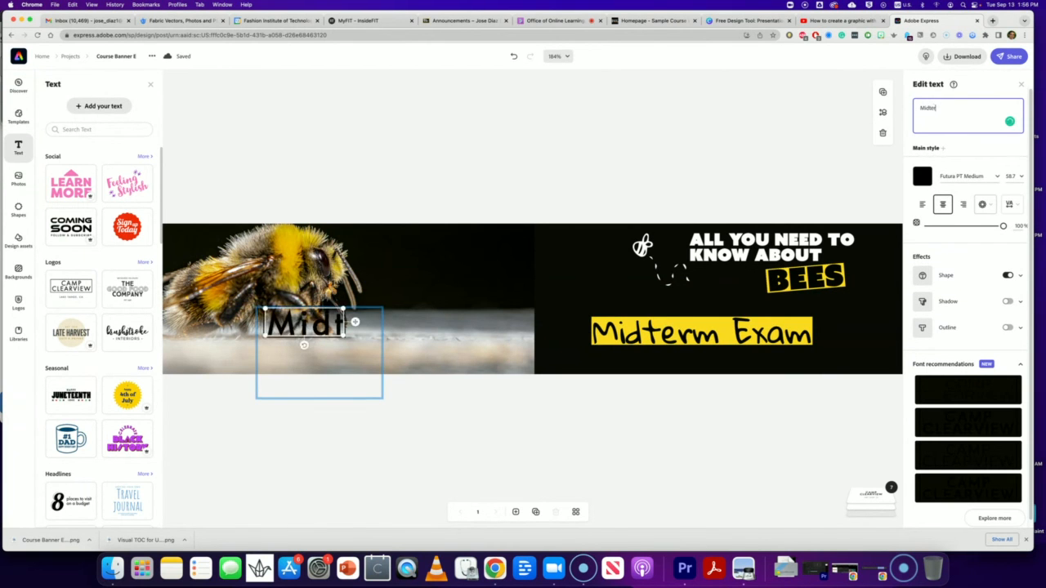
type("rm Exam")
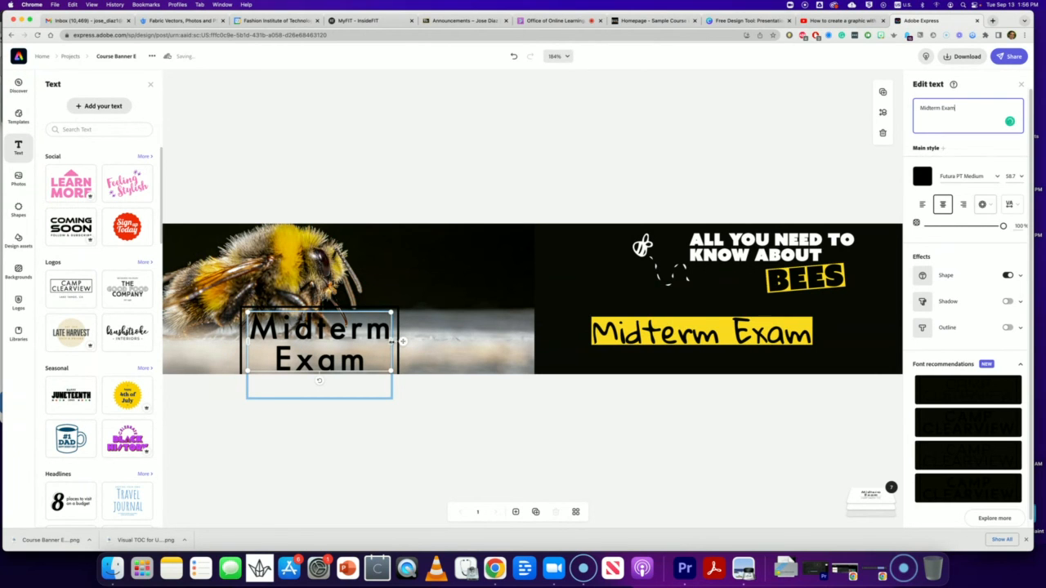
Fit the framed "Midterm Exam" text on one smaller line and place it along the lower edge of the bee photo.
left_click_drag(392, 342, 494, 351)
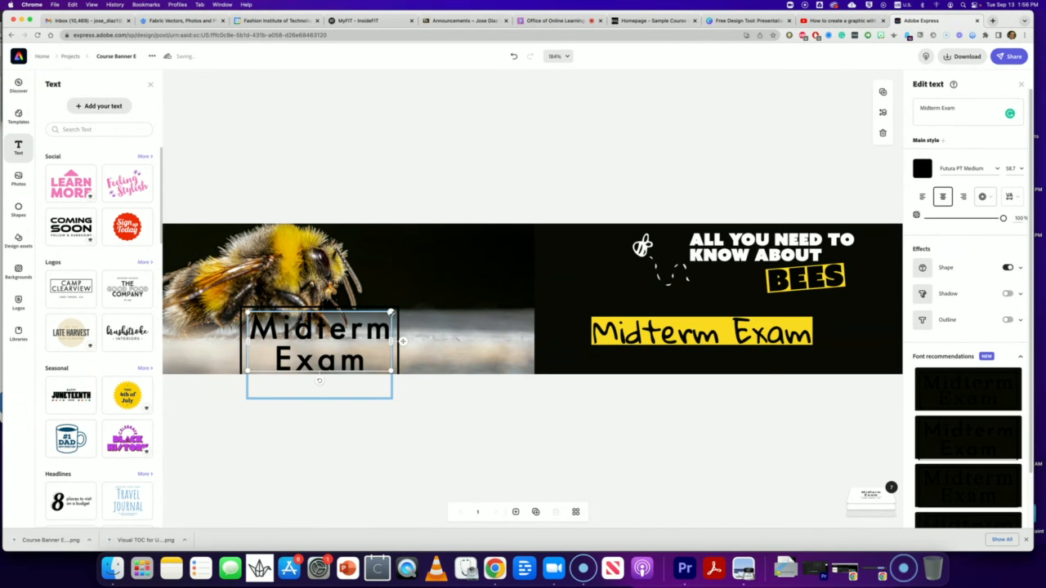
left_click_drag(392, 313, 405, 351)
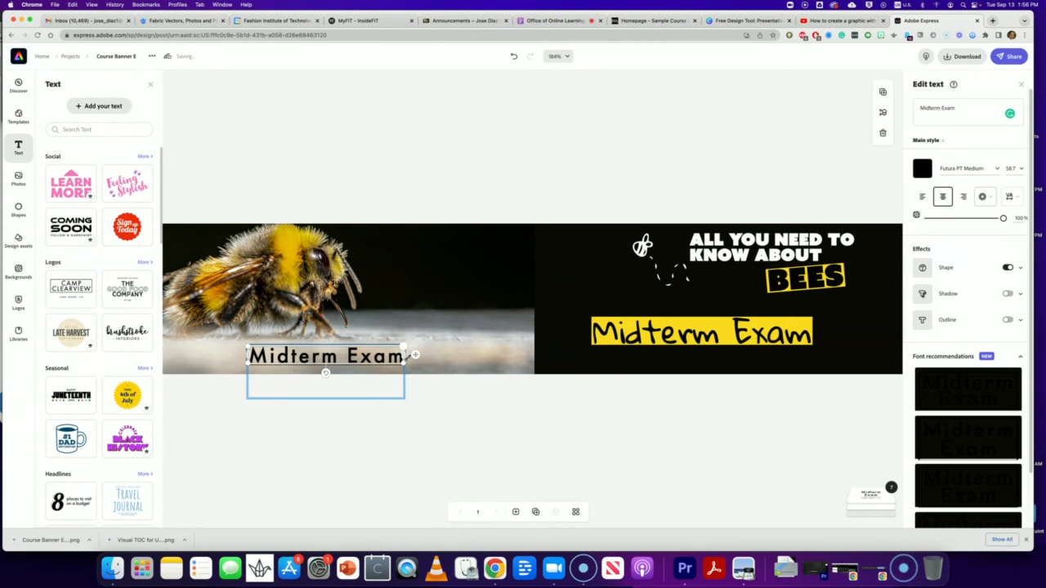
left_click_drag(327, 360, 285, 369)
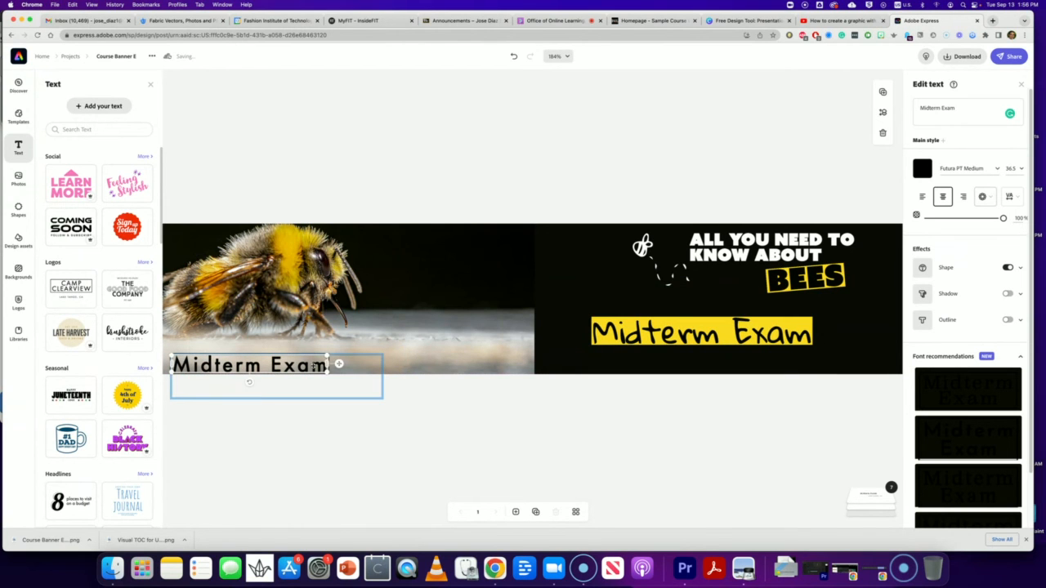
left_click(428, 353)
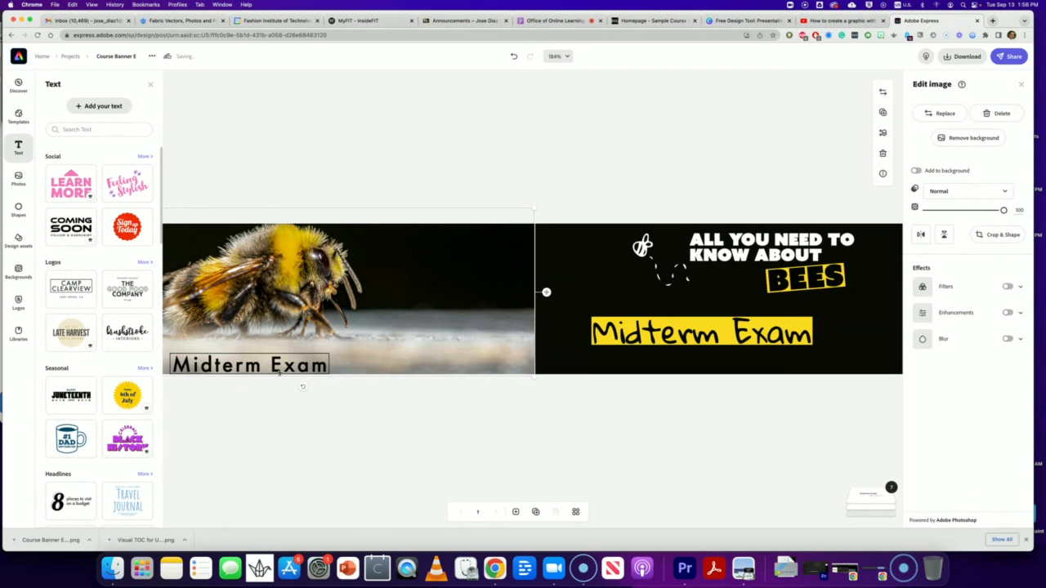
Delete the yellow "Midterm Exam" text and position the framed "Midterm Exam" label directly beneath the bee.
left_click(688, 334)
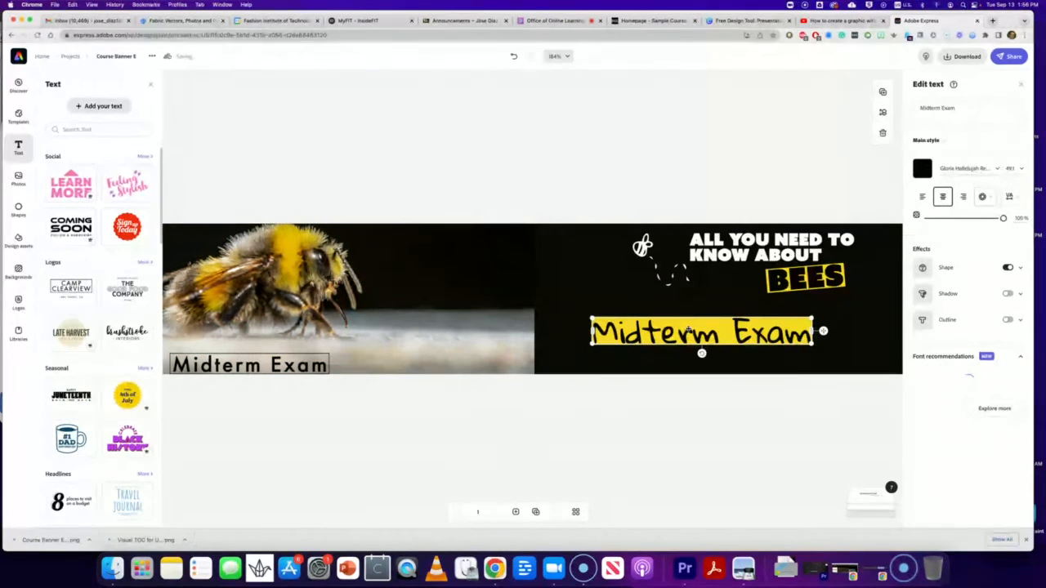
key("Delete")
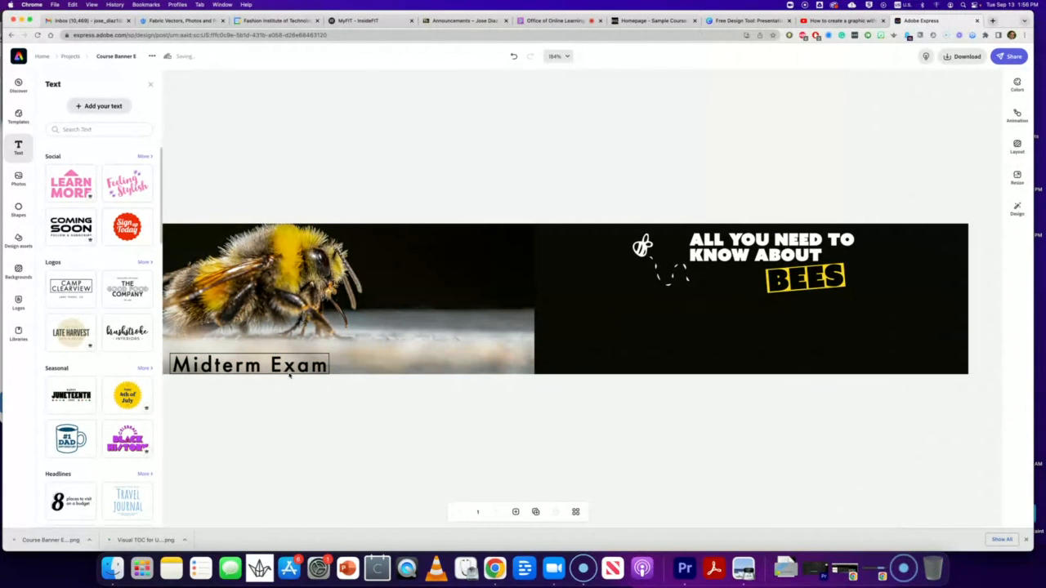
left_click(258, 365)
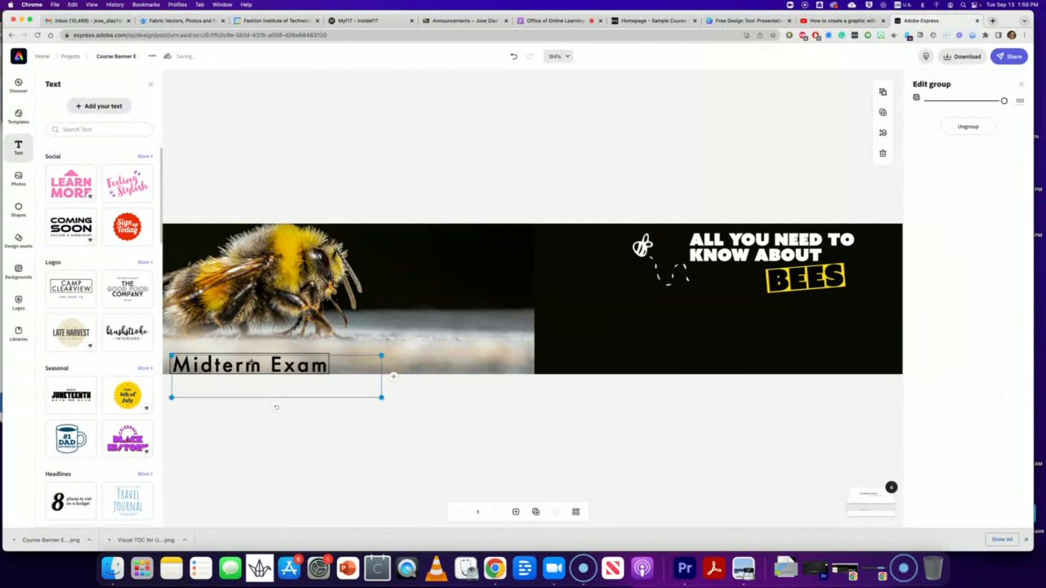
left_click_drag(258, 365, 329, 362)
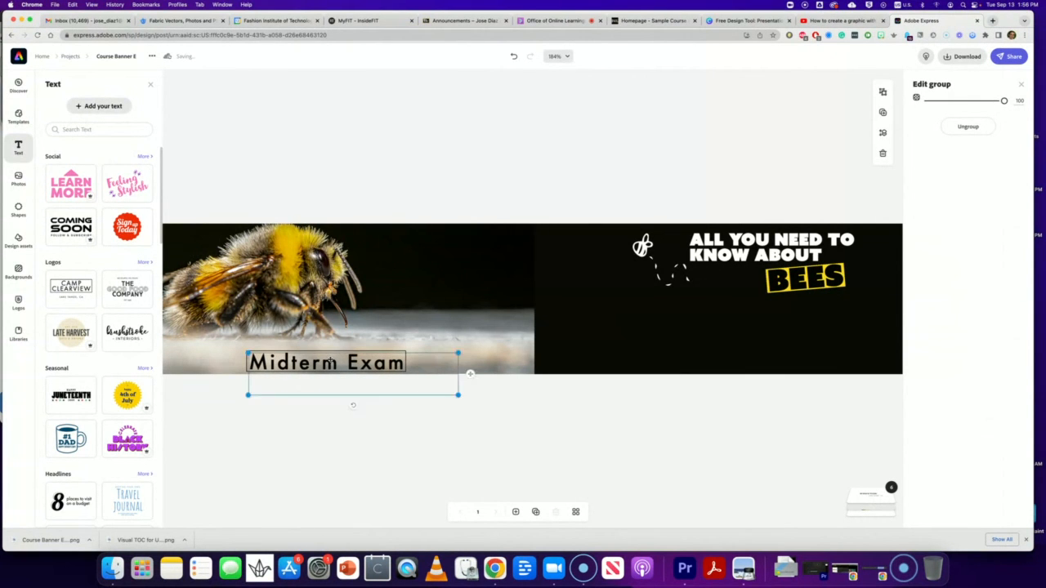
left_click(623, 360)
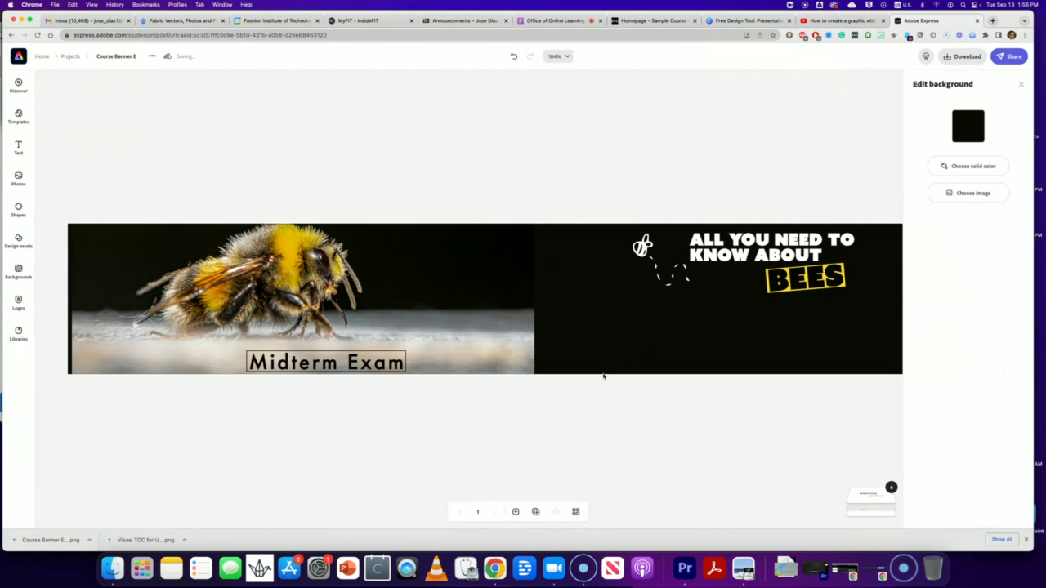
left_click_drag(300, 365, 245, 362)
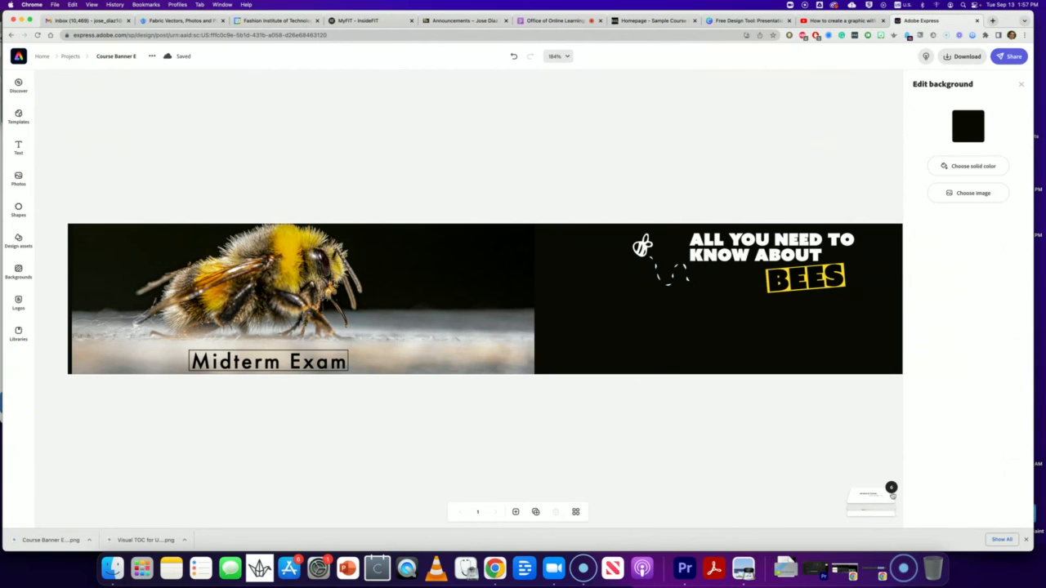
Expand the stack of layers in the banner design.
left_click(886, 495)
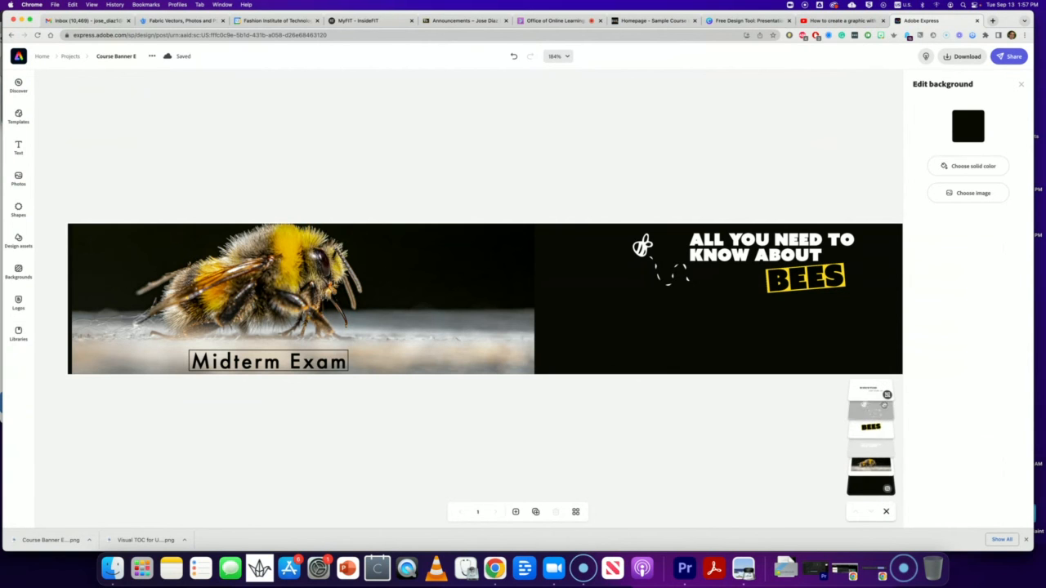